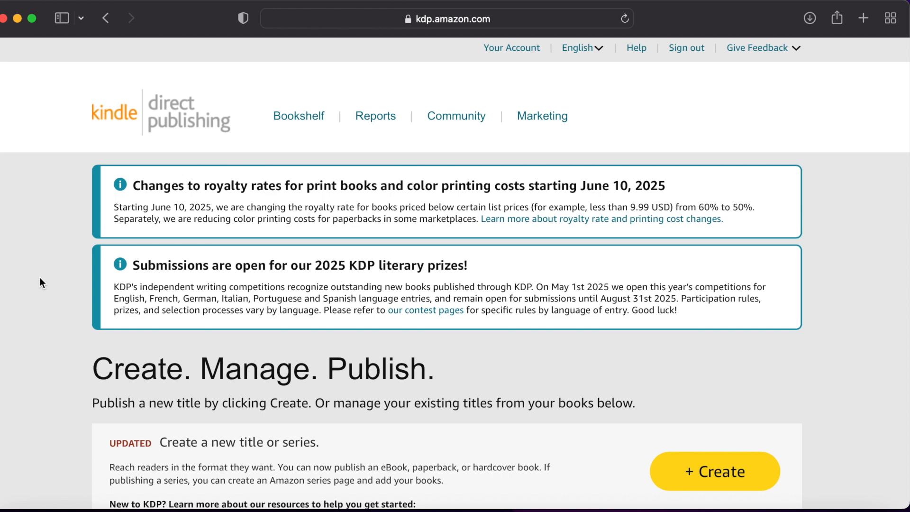
Step: Look over the bookshelf of existing titles and the page offering the formats for creating a new title
scroll(41, 278, "down", 5)
scroll(47, 354, "down", 2)
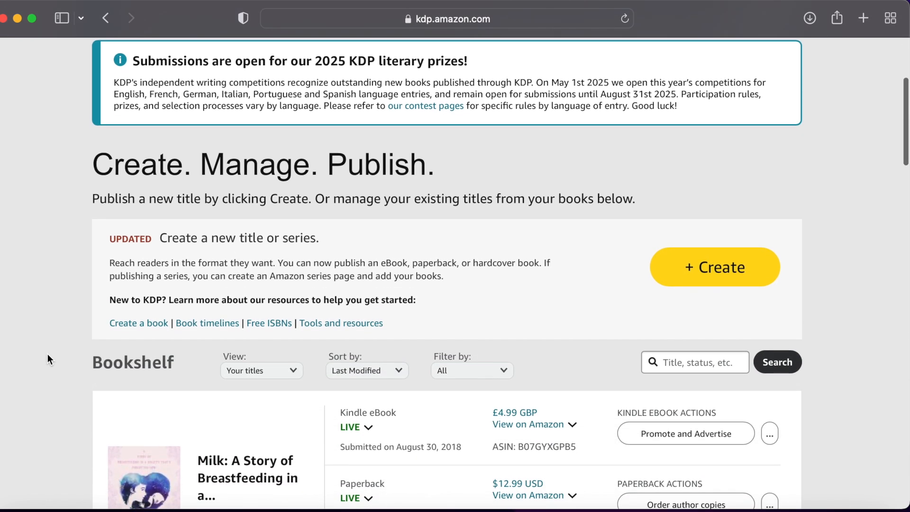
scroll(48, 354, "up", 1)
scroll(48, 353, "up", 4)
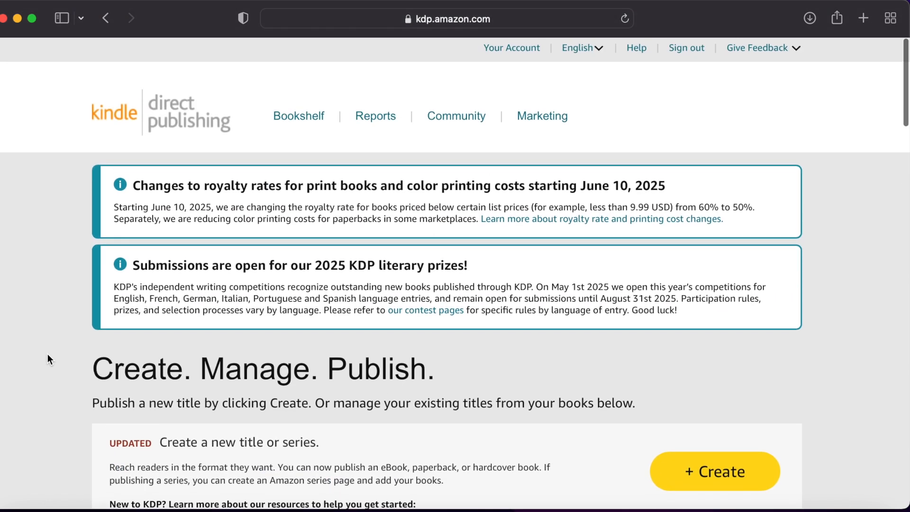
scroll(602, 440, "down", 2)
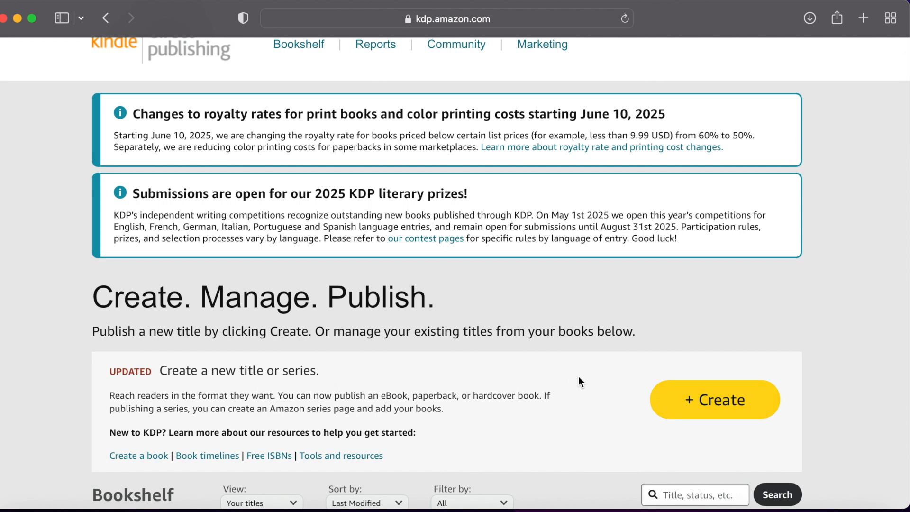
left_click(693, 403)
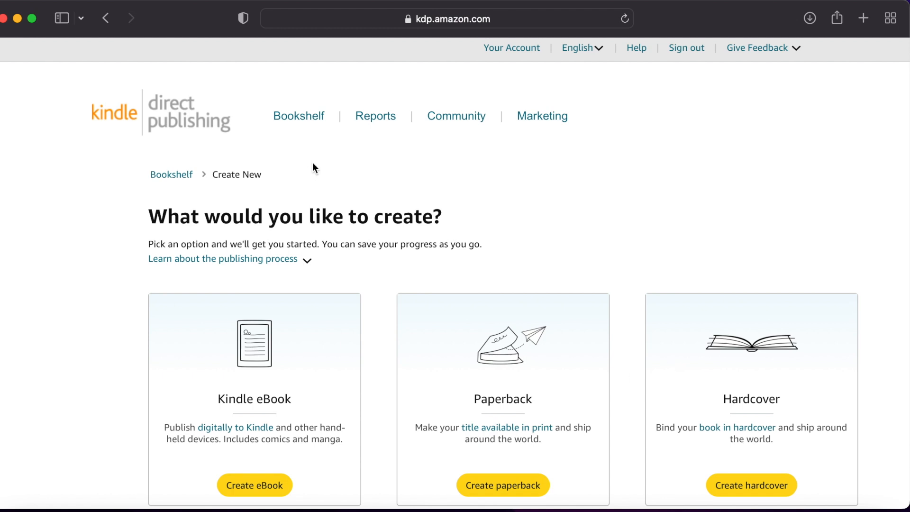
left_click(299, 115)
scroll(468, 408, "down", 2)
scroll(468, 407, "down", 5)
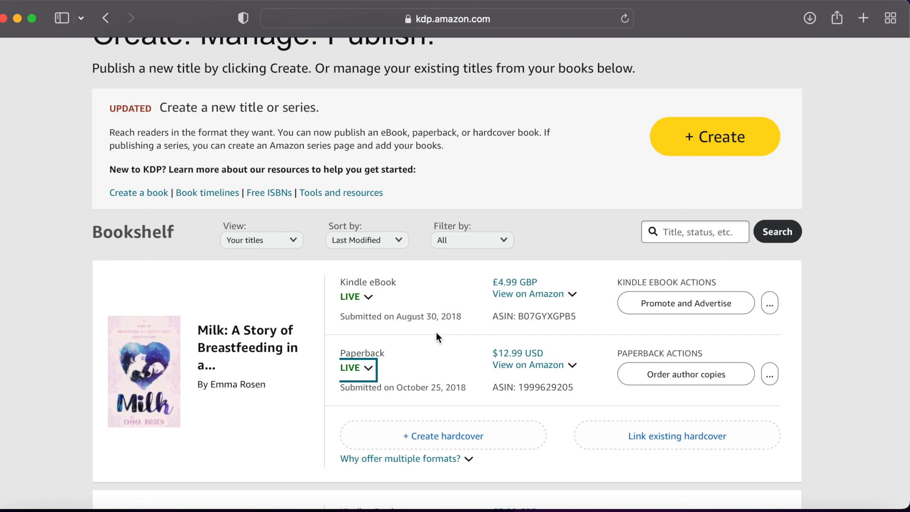
scroll(433, 411, "up", 1)
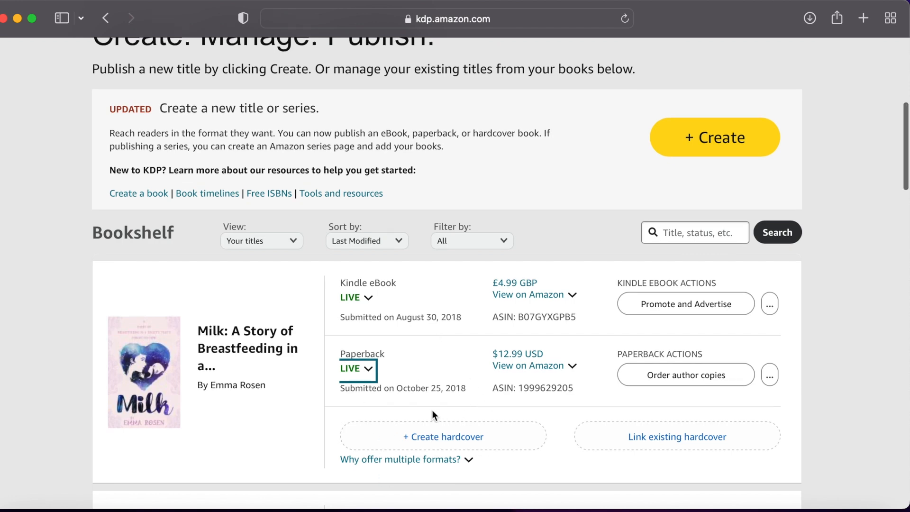
scroll(432, 411, "up", 7)
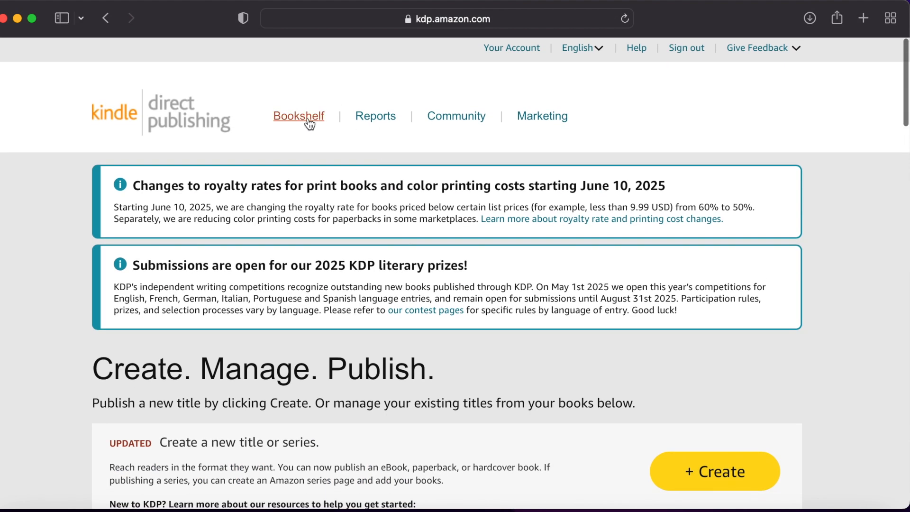
Step: Start creating a new title from the bookshelf and choose the Kindle eBook format
scroll(395, 348, "down", 1)
left_click(729, 458)
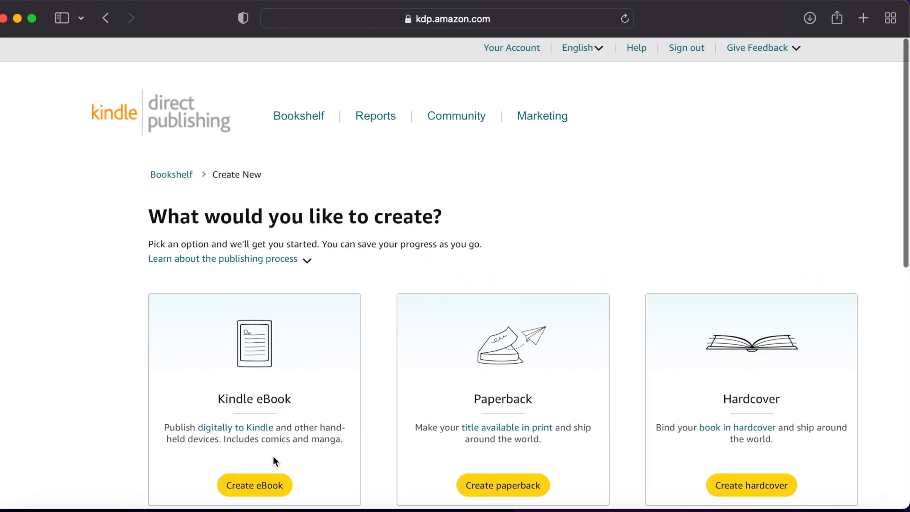
scroll(265, 469, "down", 1)
left_click(256, 480)
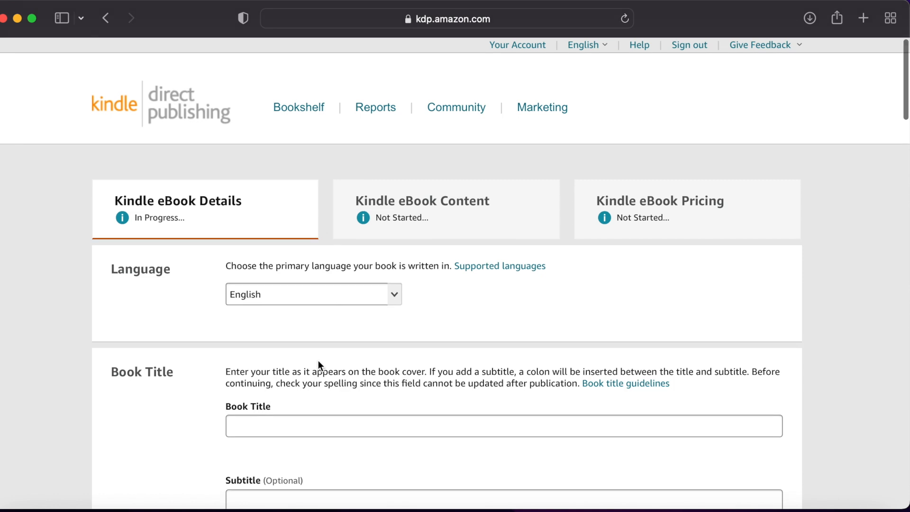
Step: Enter "Our Living Soils" as the book title in the Kindle eBook details
scroll(318, 360, "down", 3)
left_click(265, 374)
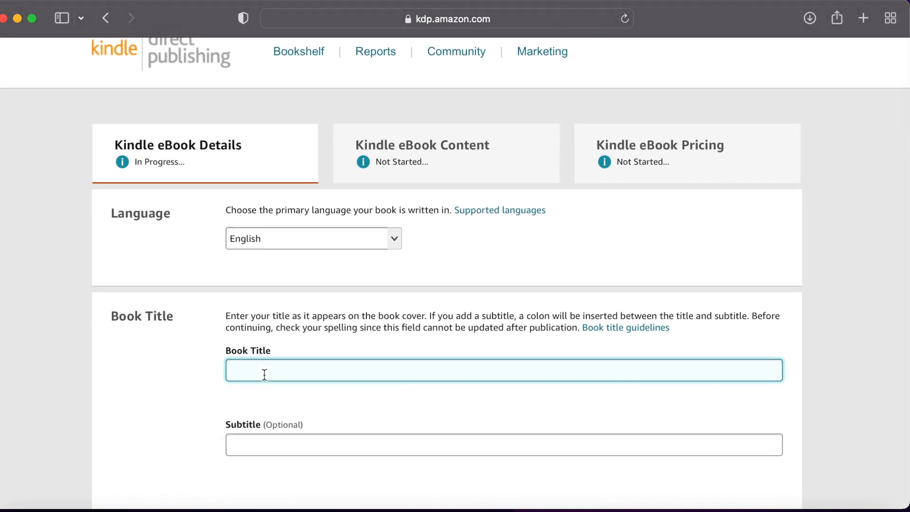
type("Our Living Soils")
Step: Examine the optional Subtitle, Series and Edition Number sections, including the help on what counts as a new edition
scroll(297, 427, "down", 2)
scroll(403, 417, "down", 3)
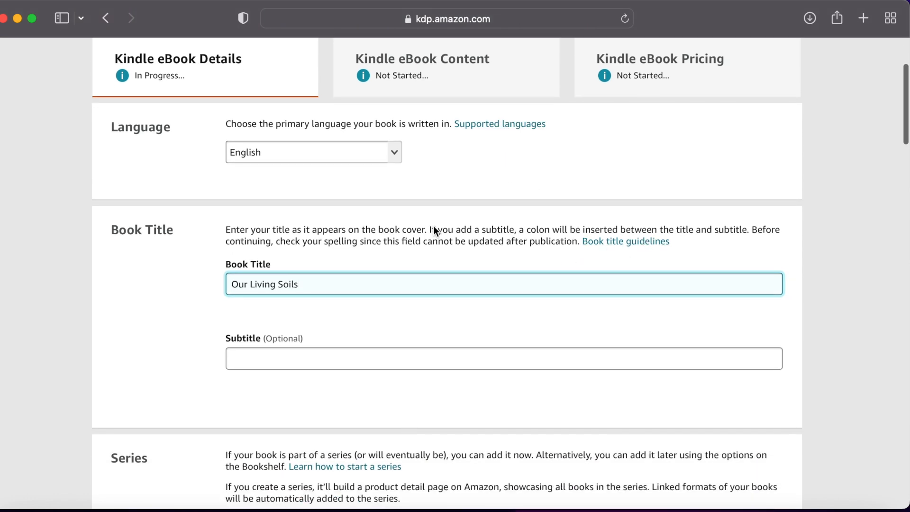
scroll(441, 339, "down", 1)
scroll(440, 337, "down", 5)
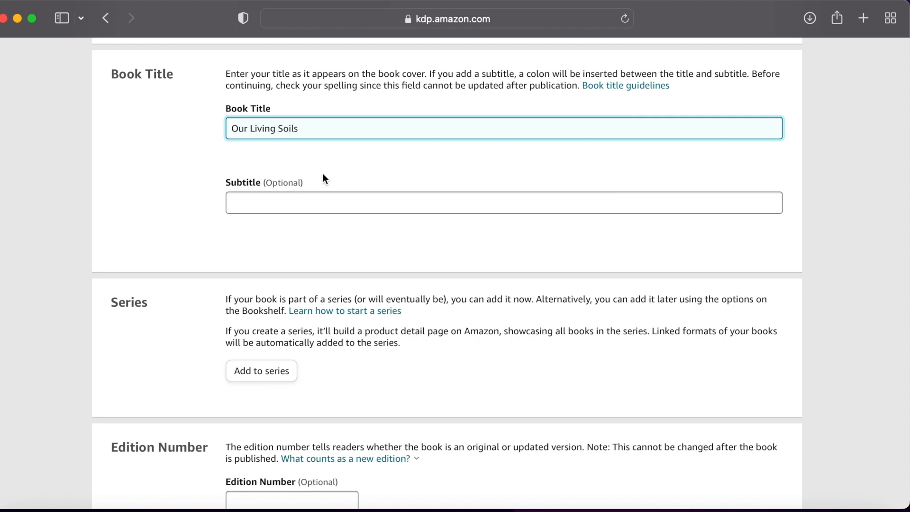
scroll(265, 315, "down", 2)
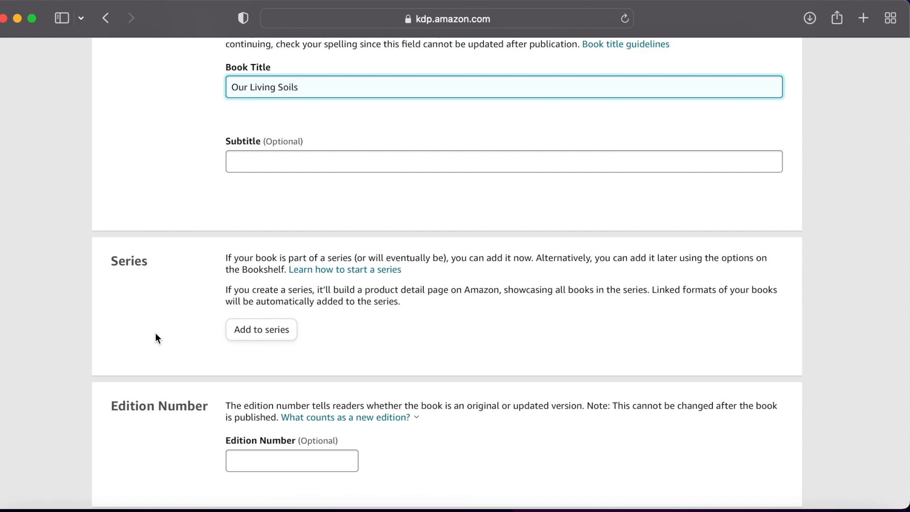
scroll(220, 362, "down", 3)
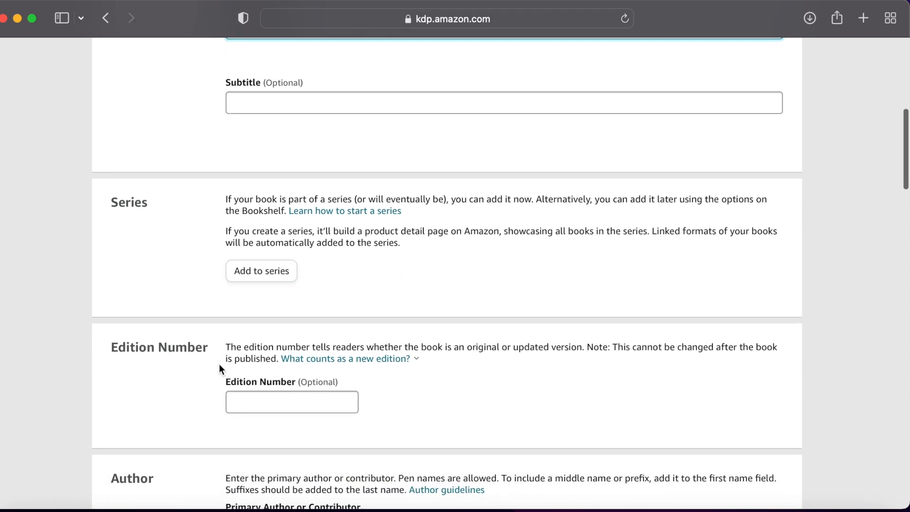
left_click(346, 361)
left_click(109, 384)
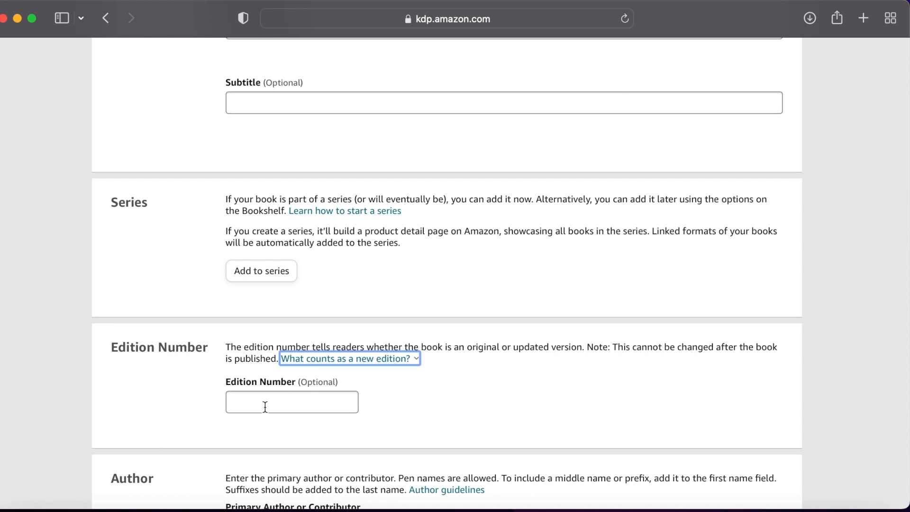
Step: Fill in the primary author's first and last name in the Author section
scroll(452, 402, "down", 1)
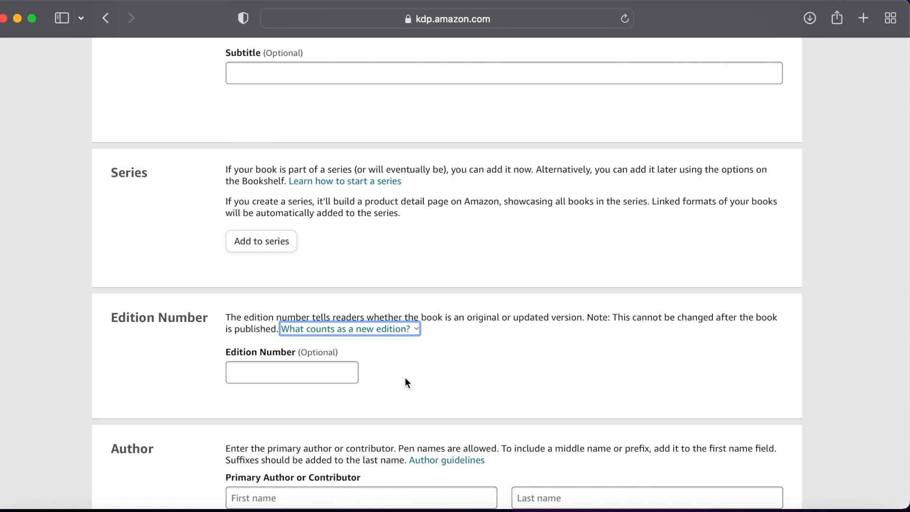
scroll(405, 383, "down", 2)
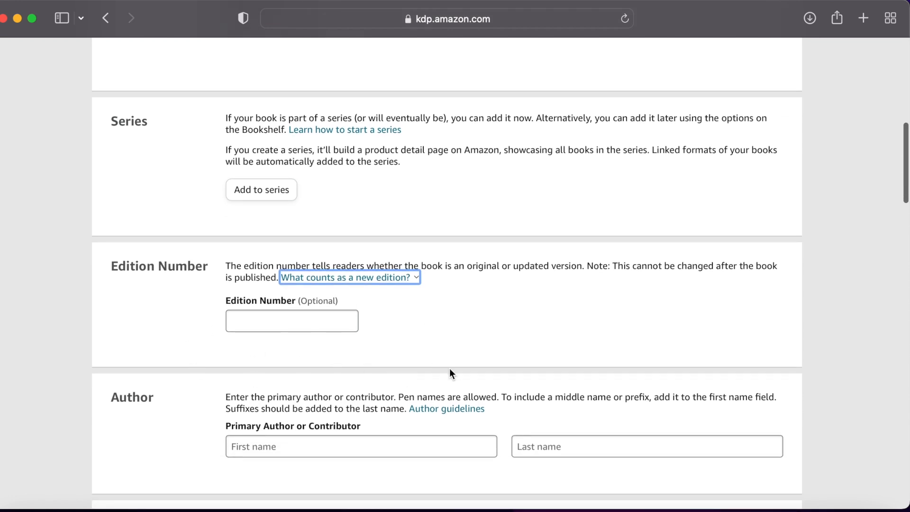
scroll(450, 369, "down", 4)
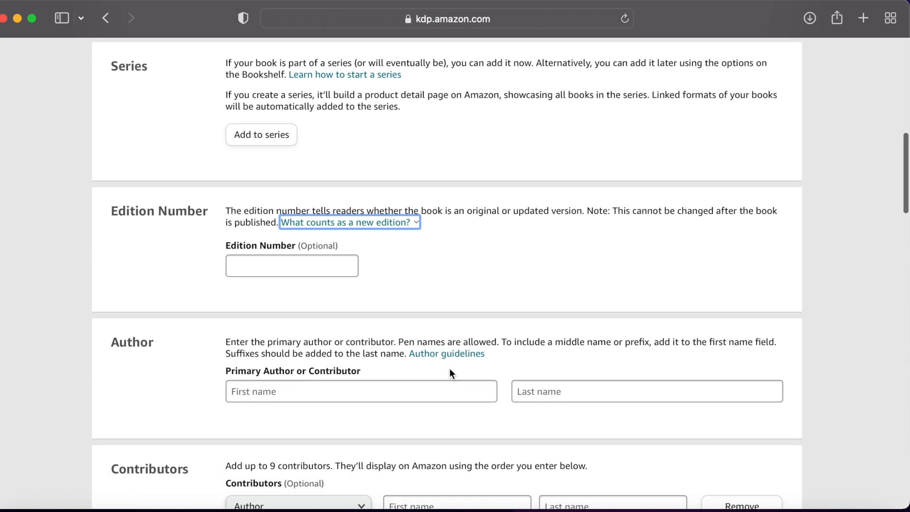
left_click(308, 346)
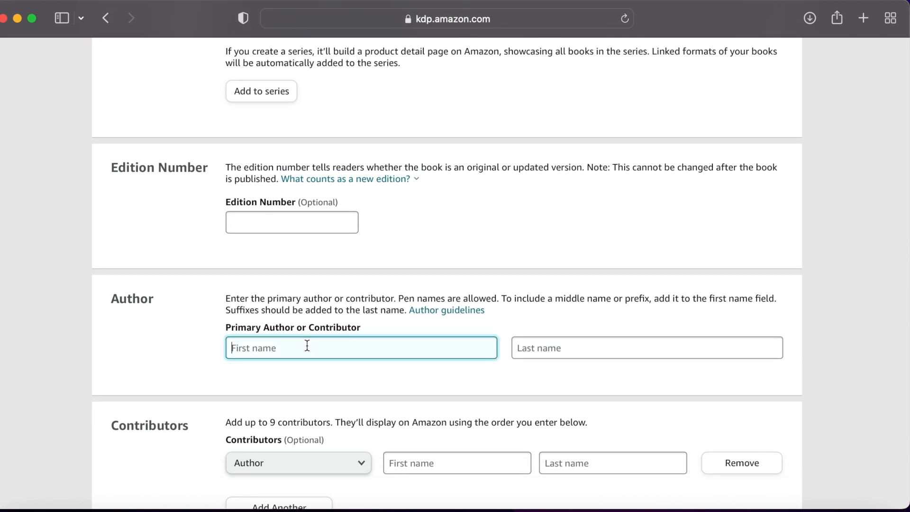
type("Emma Ros")
key("BackSpace")
key("BackSpace")
key("BackSpace")
key("BackSpace")
left_click(577, 344)
type("E")
key("BackSpace")
type("Rosen")
Step: Add a contributor with the Illustrator role and enter the illustrator's first and last name
scroll(447, 341, "down", 5)
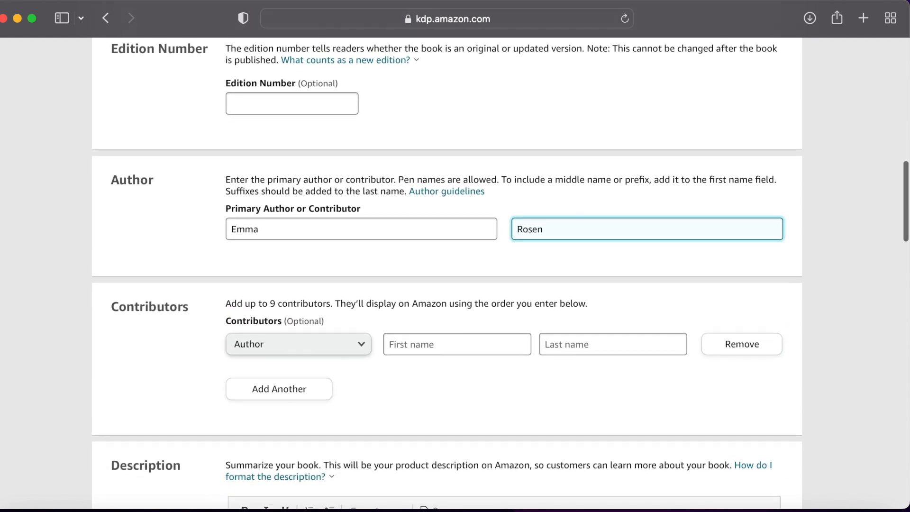
left_click(347, 349)
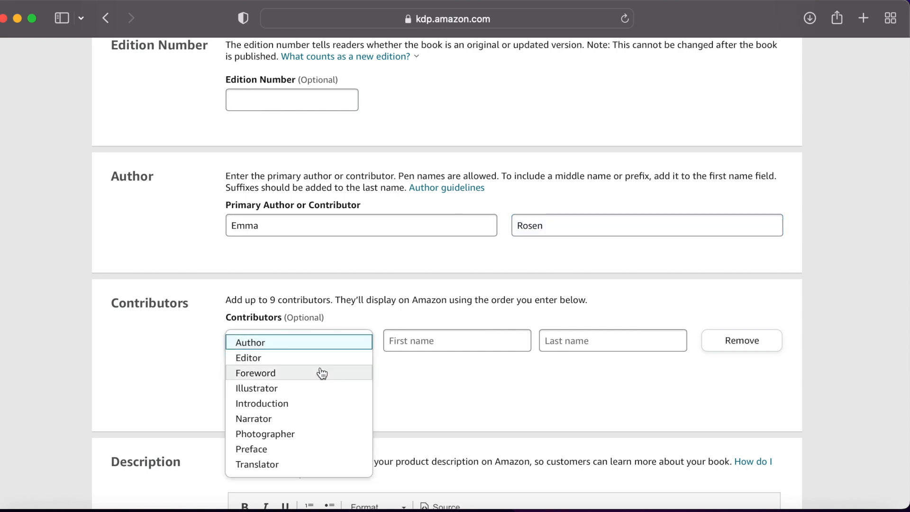
left_click(287, 391)
left_click(447, 342)
type("Rhiannon")
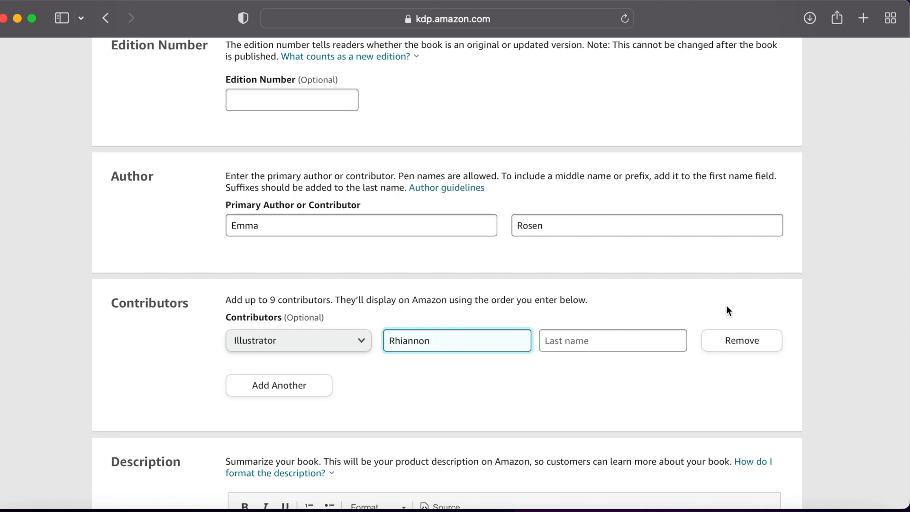
left_click(621, 328)
left_click(609, 336)
type("Thomas")
left_click(362, 340)
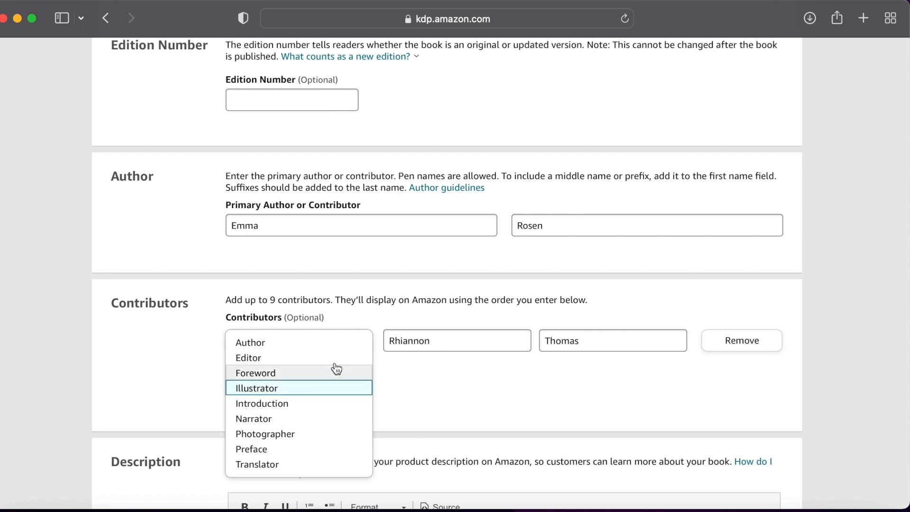
left_click(507, 403)
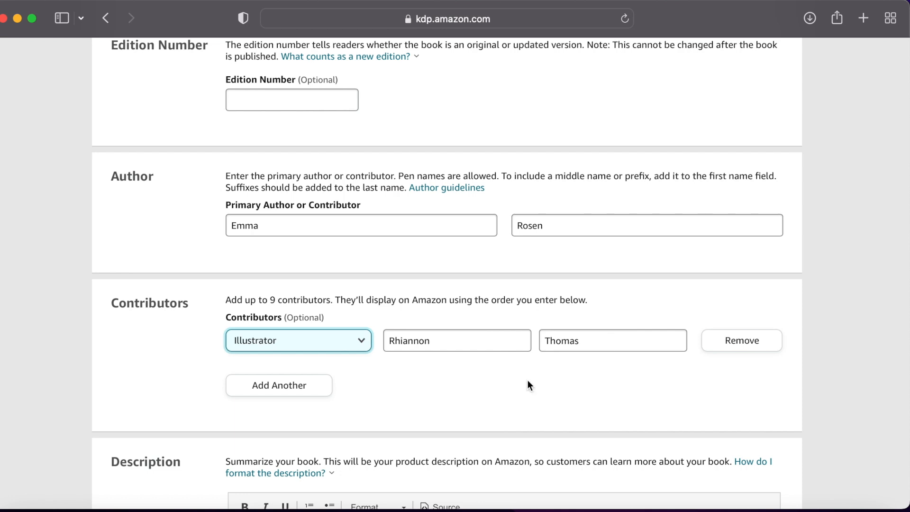
Step: Switch to the author's online bookshop and open the Our Living Soils product page at its description
scroll(350, 412, "down", 5)
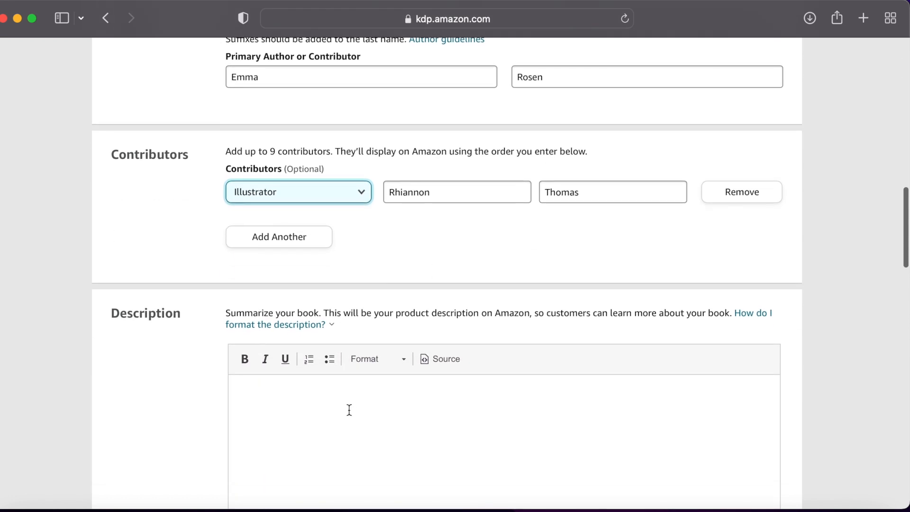
scroll(350, 410, "down", 3)
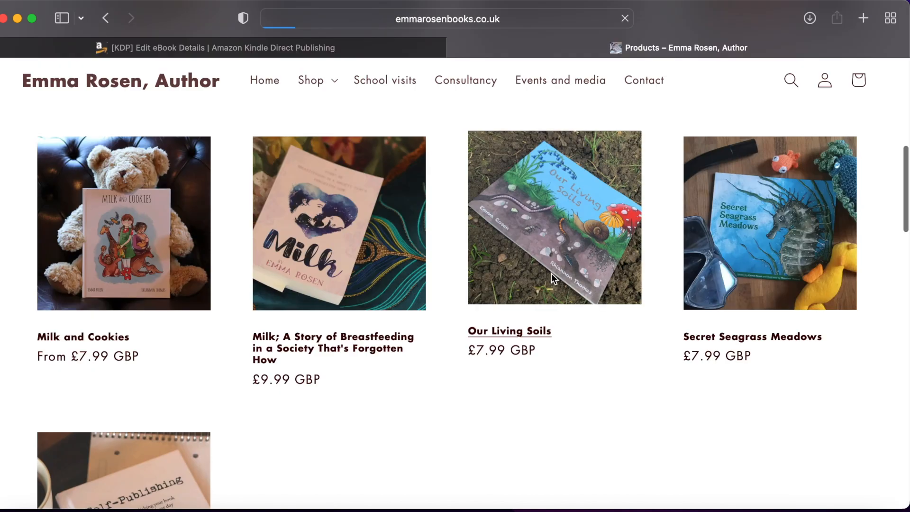
left_click(551, 274)
scroll(551, 274, "down", 5)
scroll(631, 403, "down", 5)
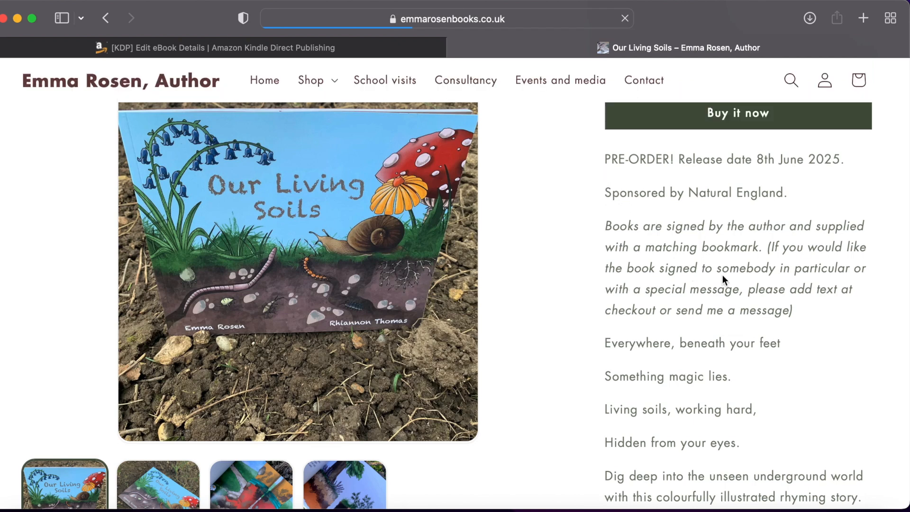
Step: Copy the product page's book blurb, ending at "reveal the secrets of soil.", into the eBook's Description on Kindle Direct Publishing
left_click_drag(723, 275, 606, 187)
left_click(605, 182)
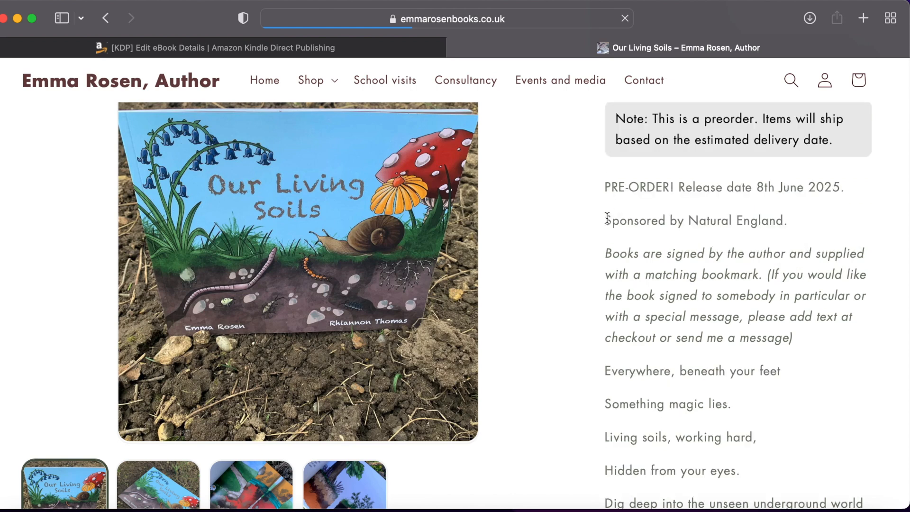
left_click_drag(619, 218, 747, 415)
key("super+c")
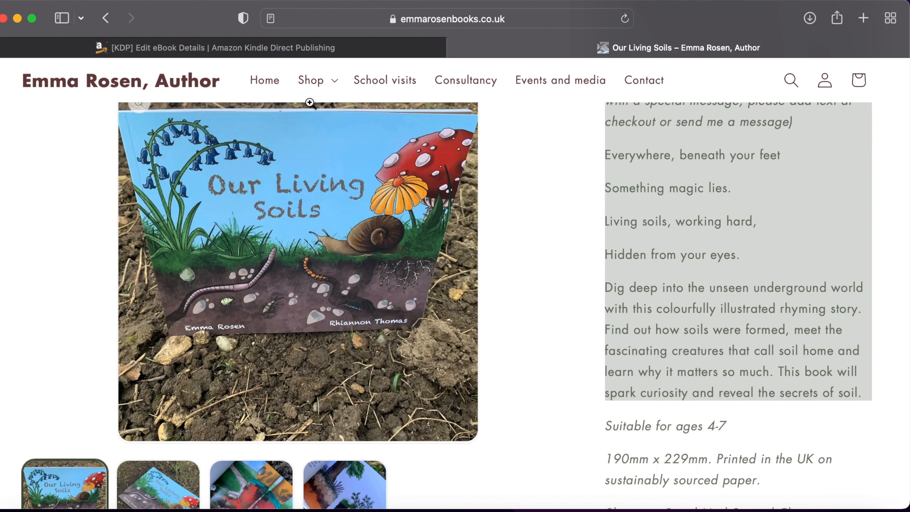
left_click(244, 48)
left_click(278, 349)
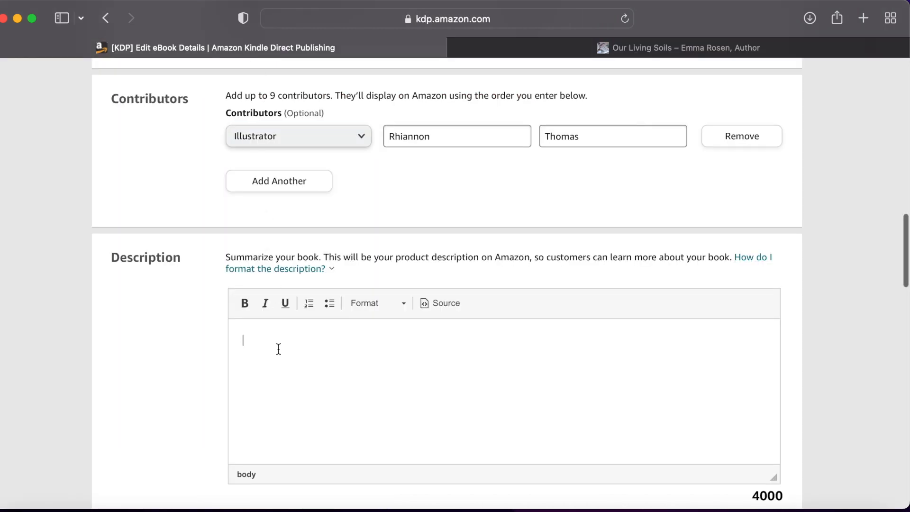
key("super+v")
Step: Join the four rhyme lines from "Everywhere, beneath your feet" to "Hidden from your eyes." into one paragraph with single line breaks
scroll(279, 348, "up", 2)
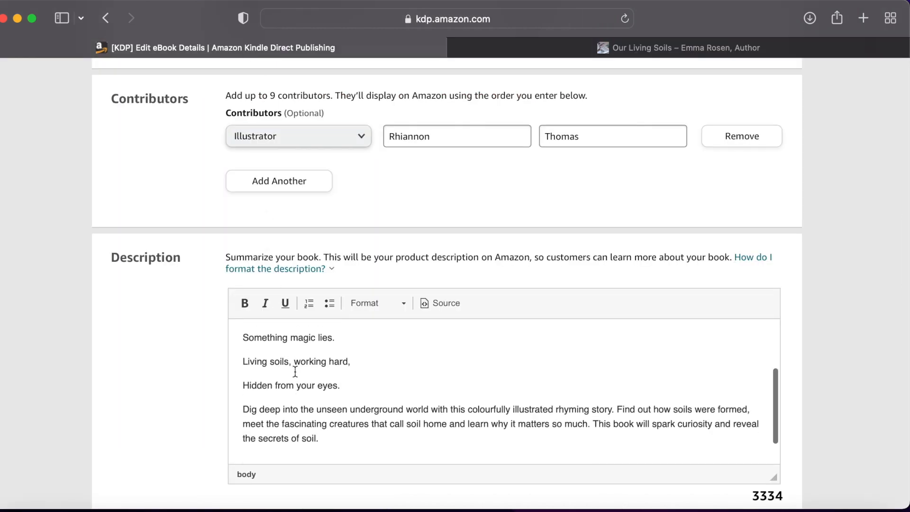
left_click(243, 349)
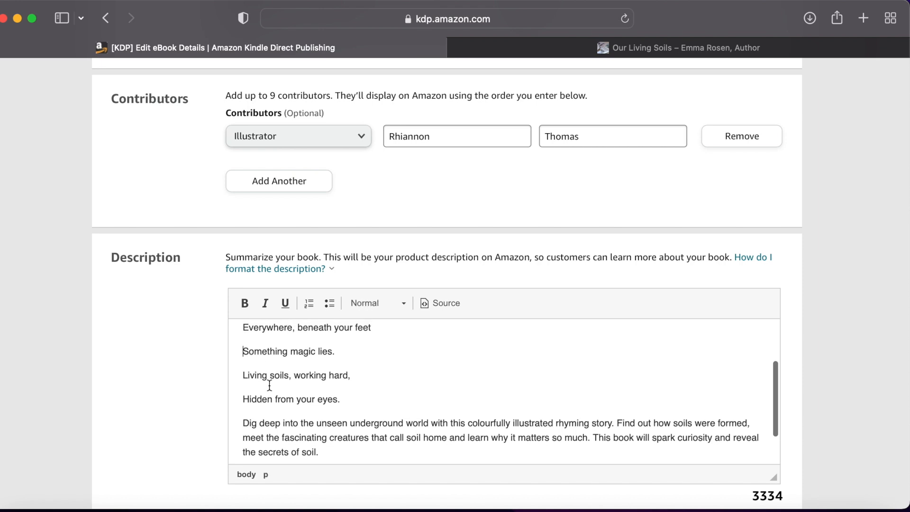
key("BackSpace")
key("shift+Return")
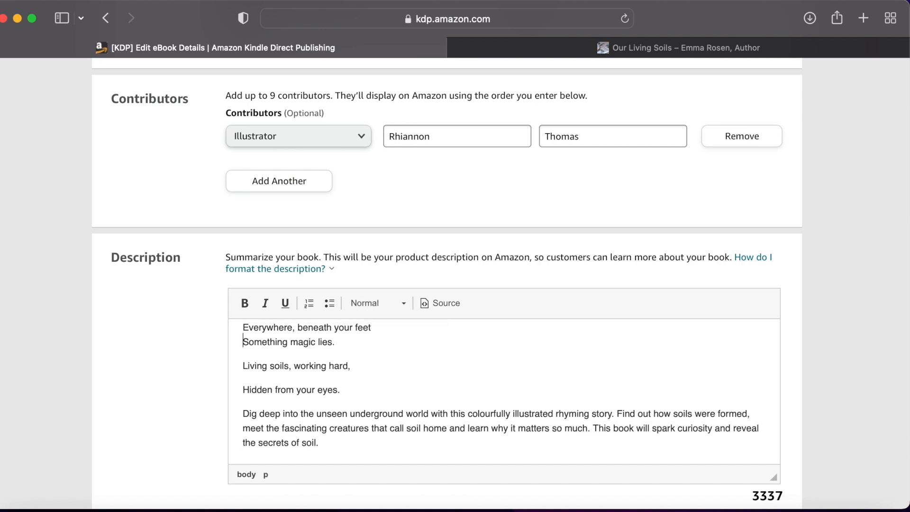
left_click(241, 366)
key("BackSpace")
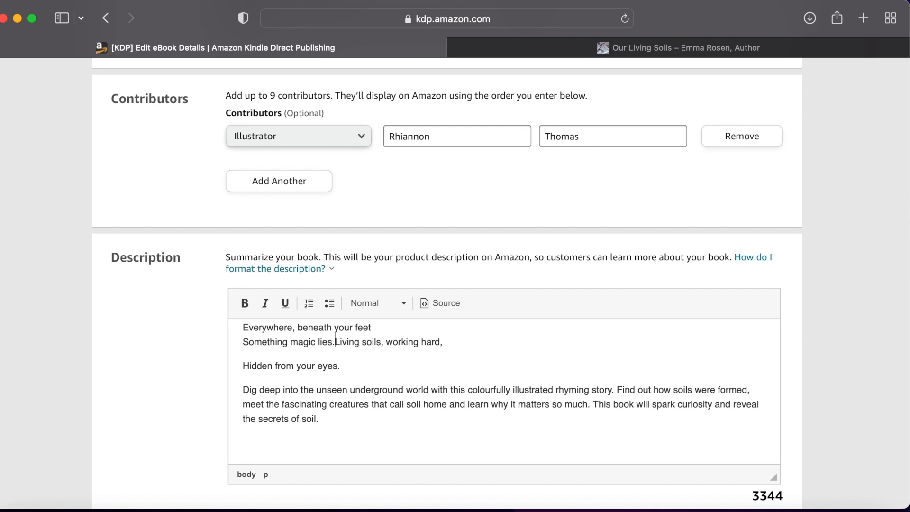
key("shift+Return")
left_click(243, 380)
key("BackSpace")
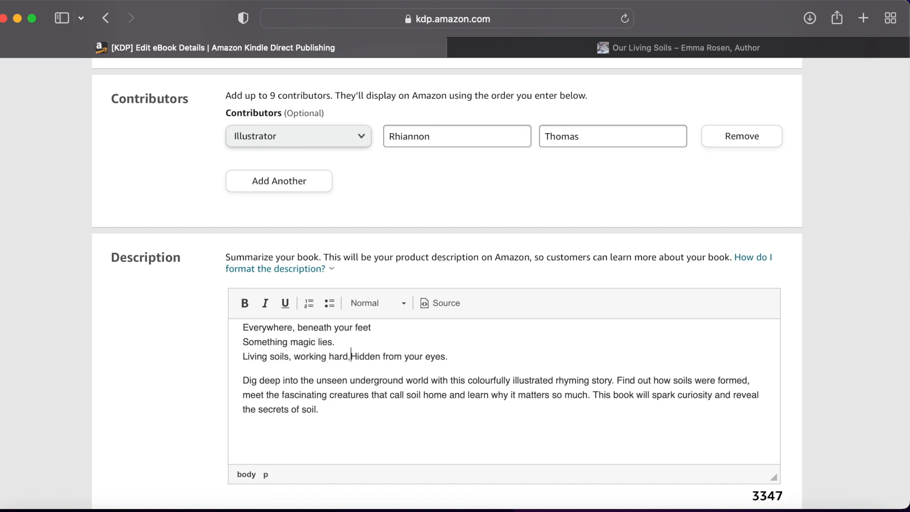
key("shift+Return")
Step: Delete the italic paragraph about signed books and a matching bookmark from the Description, along with its empty line
scroll(306, 408, "up", 3)
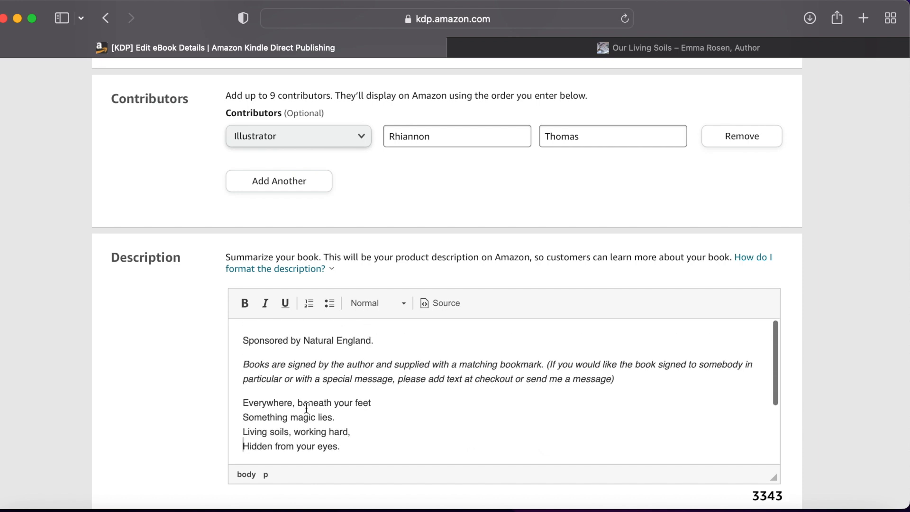
scroll(306, 408, "down", 3)
scroll(306, 407, "up", 3)
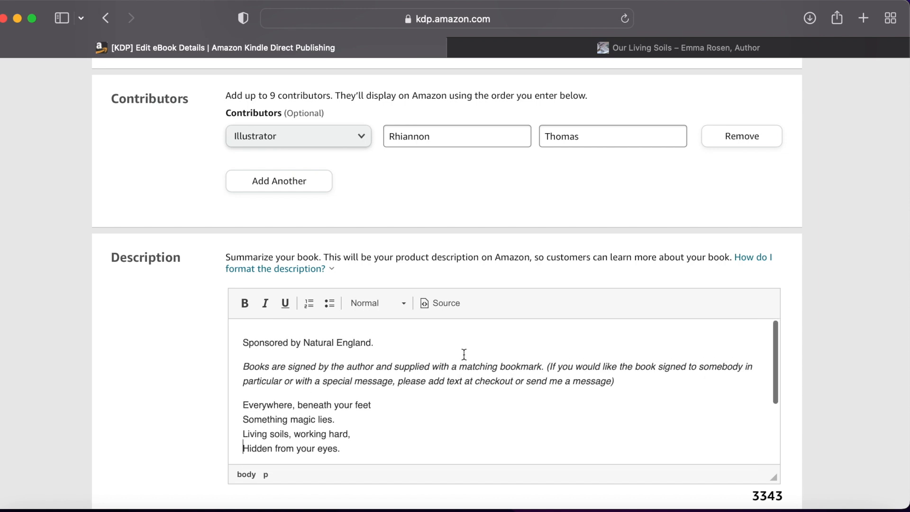
left_click_drag(621, 380, 210, 362)
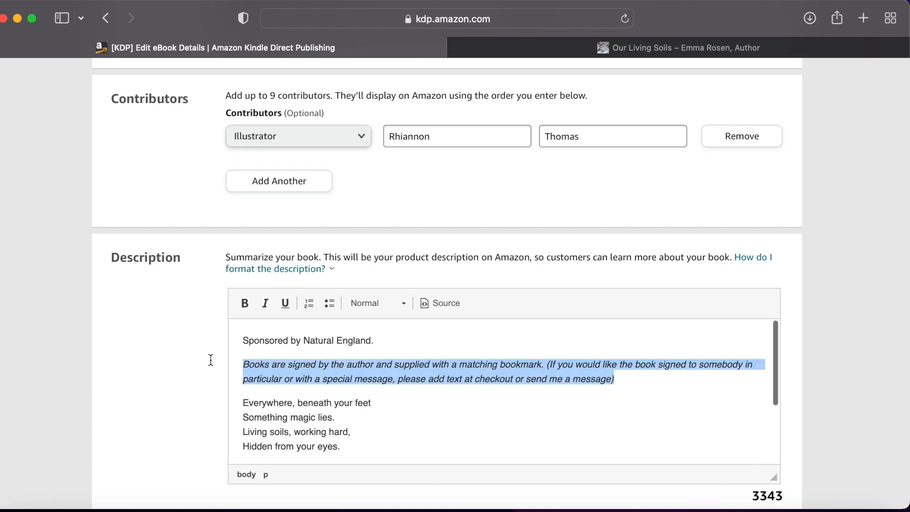
key("BackSpace")
key("BackSpace")
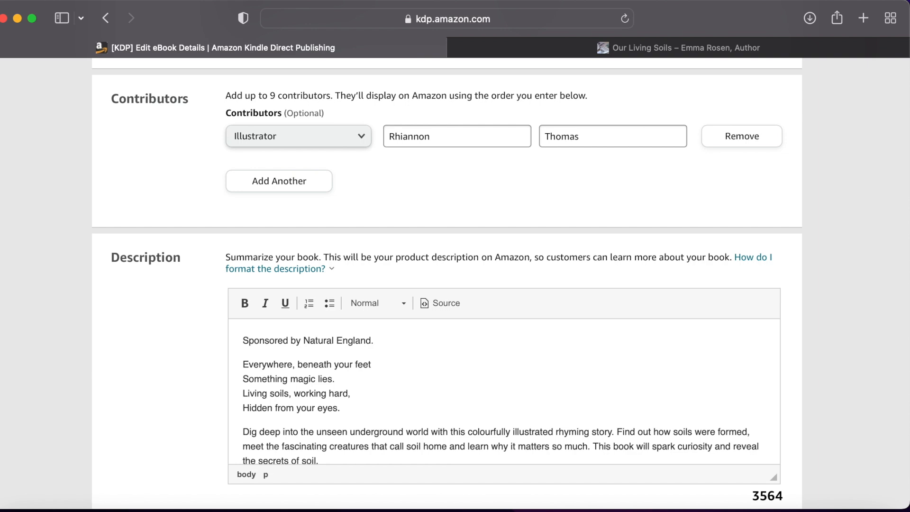
scroll(382, 425, "down", 3)
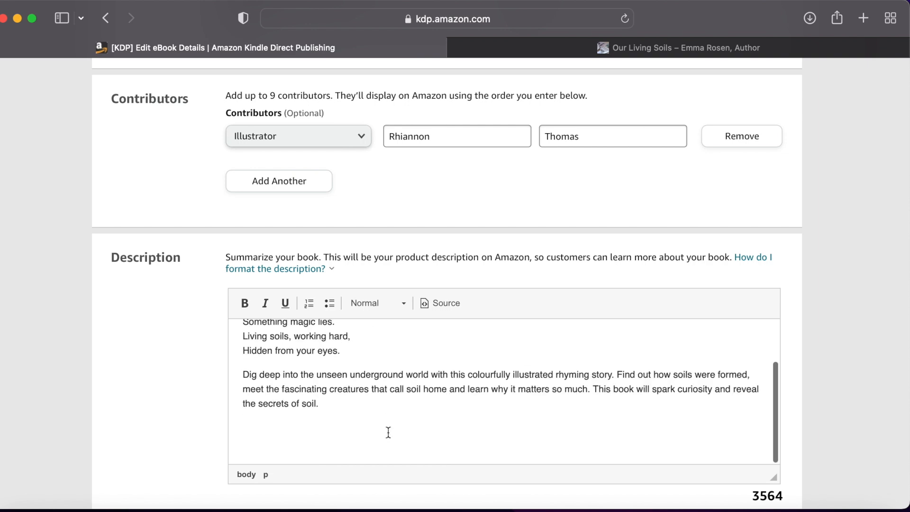
Step: Declare ownership of the copyright and necessary publishing rights, and answer No to sexually explicit images or title
scroll(236, 435, "down", 5)
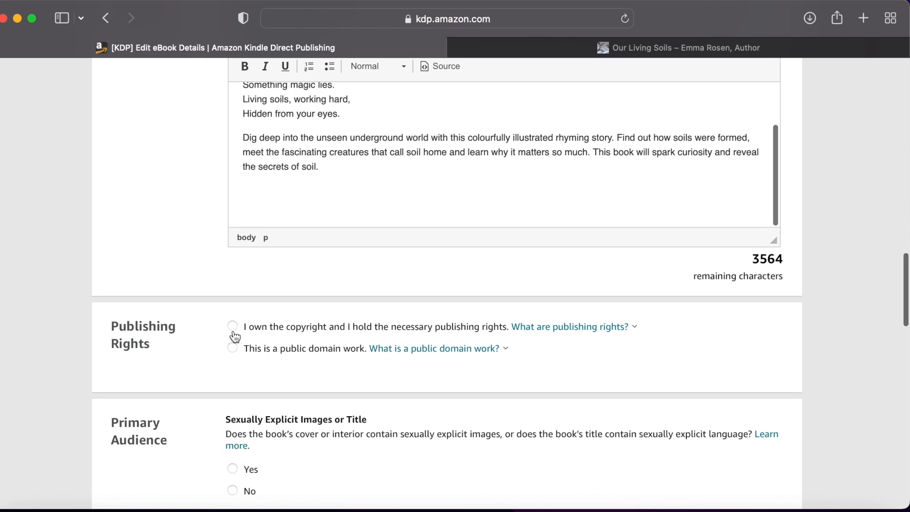
scroll(337, 365, "down", 3)
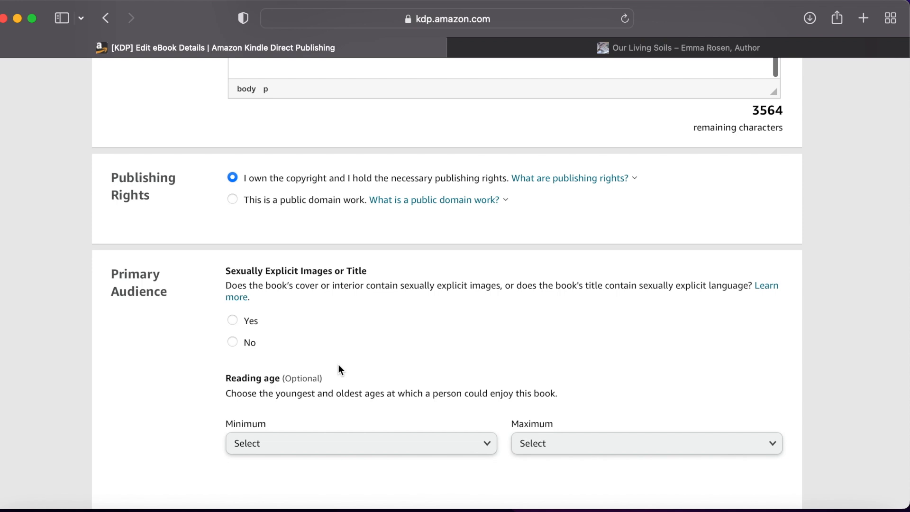
left_click(233, 342)
Step: Set the book's reading age to a minimum of 4 and a maximum of 7
scroll(234, 350, "down", 2)
left_click(307, 349)
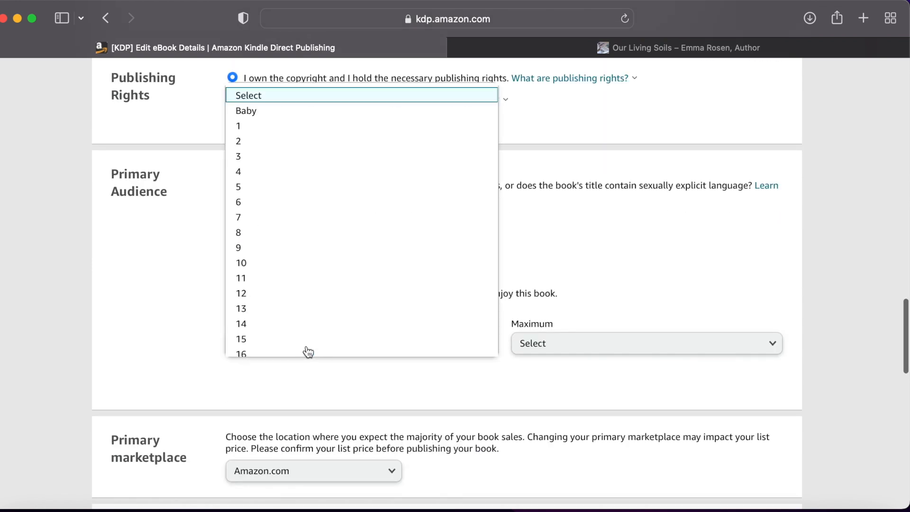
left_click(261, 173)
left_click(596, 350)
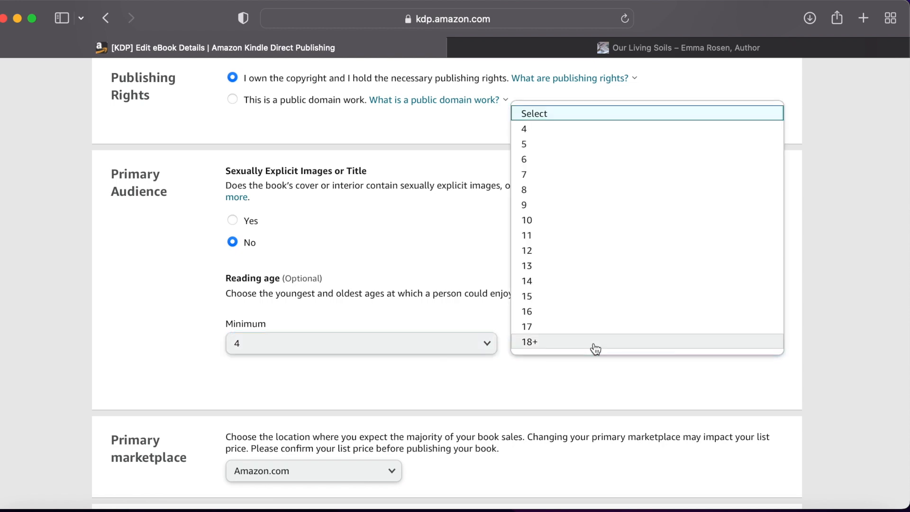
left_click(568, 181)
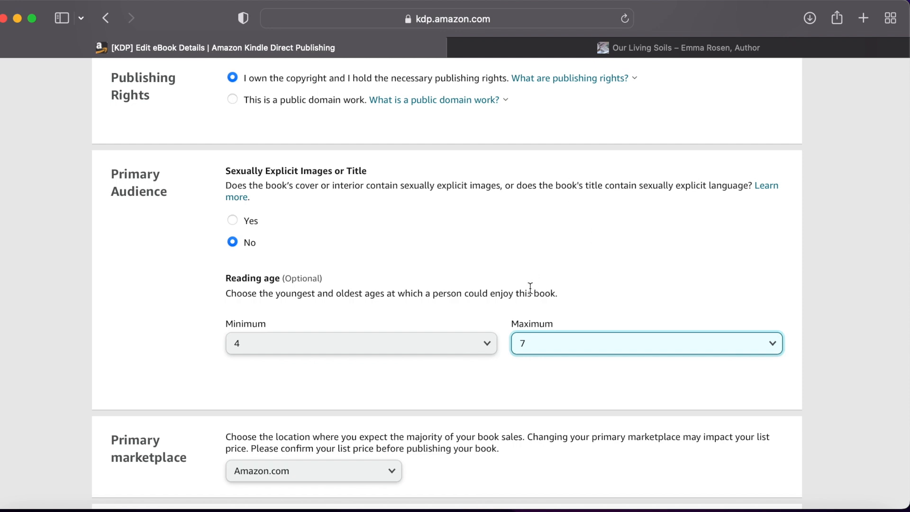
left_click(413, 349)
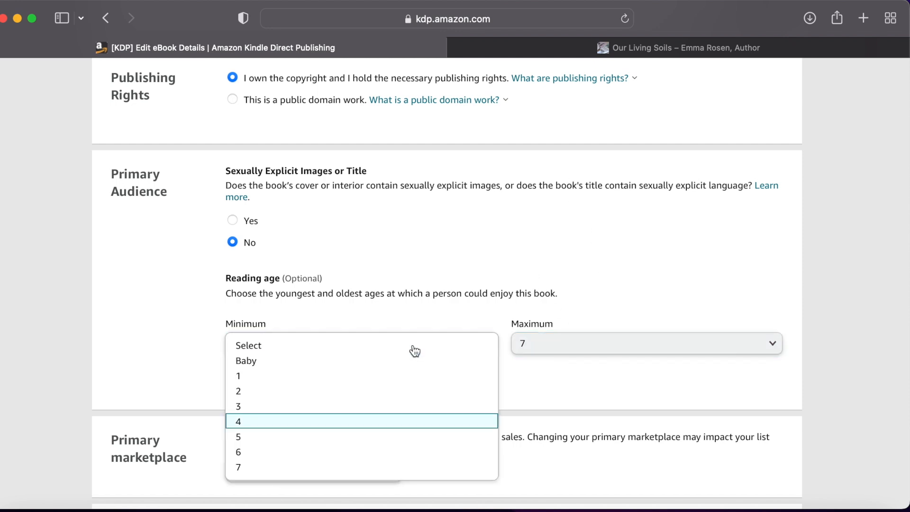
scroll(387, 416, "down", 5)
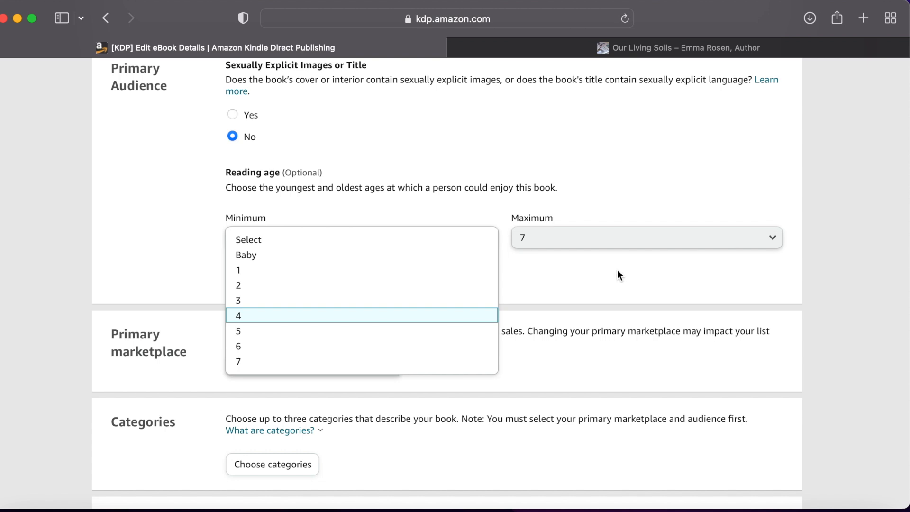
key("Return")
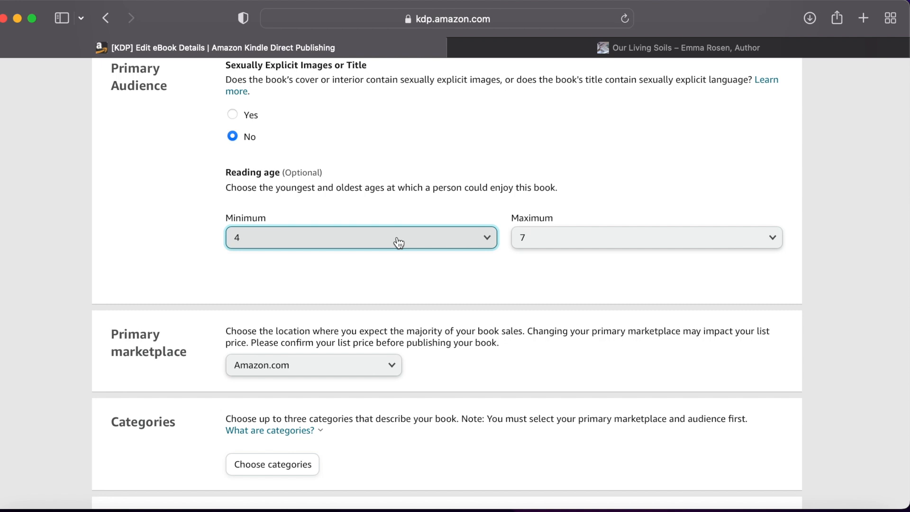
left_click(444, 240)
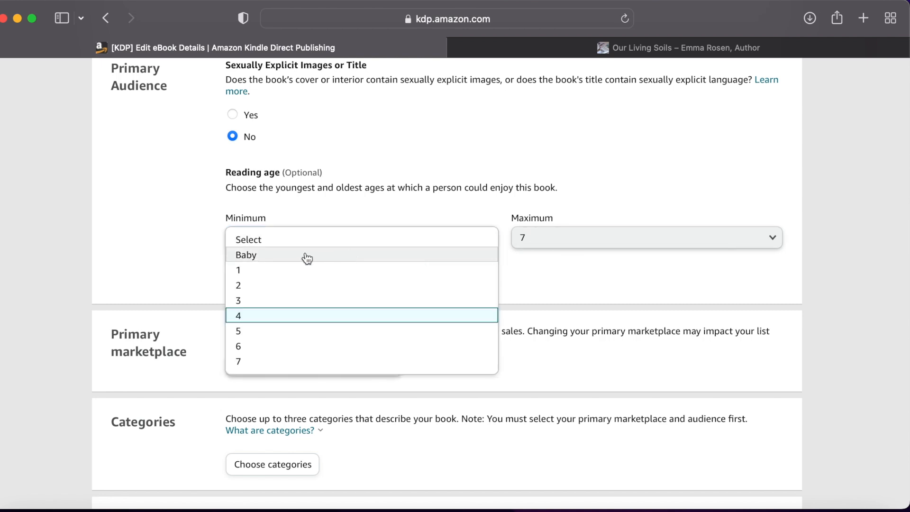
left_click(601, 291)
Step: Set the primary marketplace for the book's sales to Amazon.co.uk
scroll(602, 297, "down", 3)
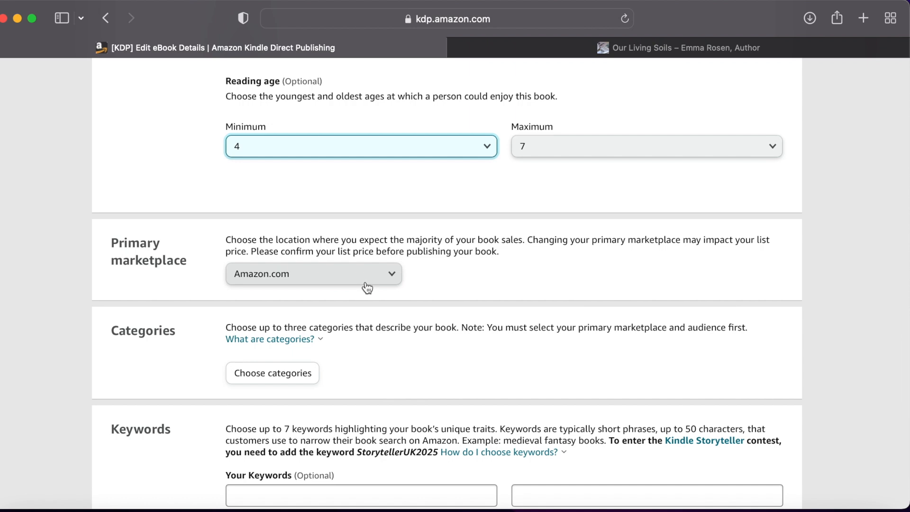
left_click(386, 279)
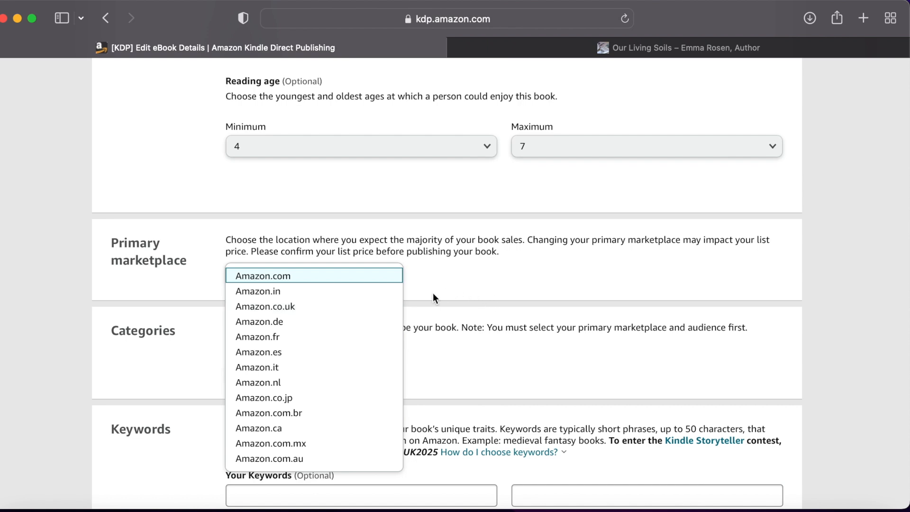
left_click(384, 307)
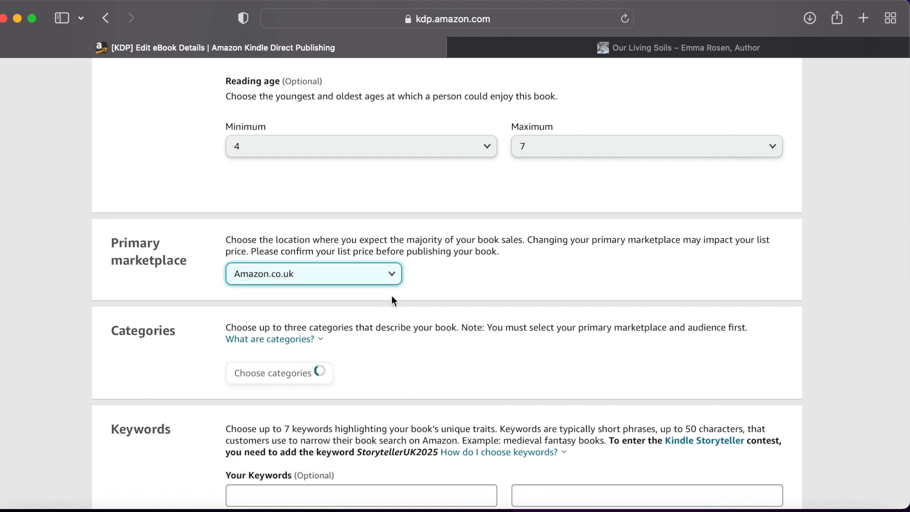
scroll(463, 292, "down", 3)
scroll(463, 293, "down", 2)
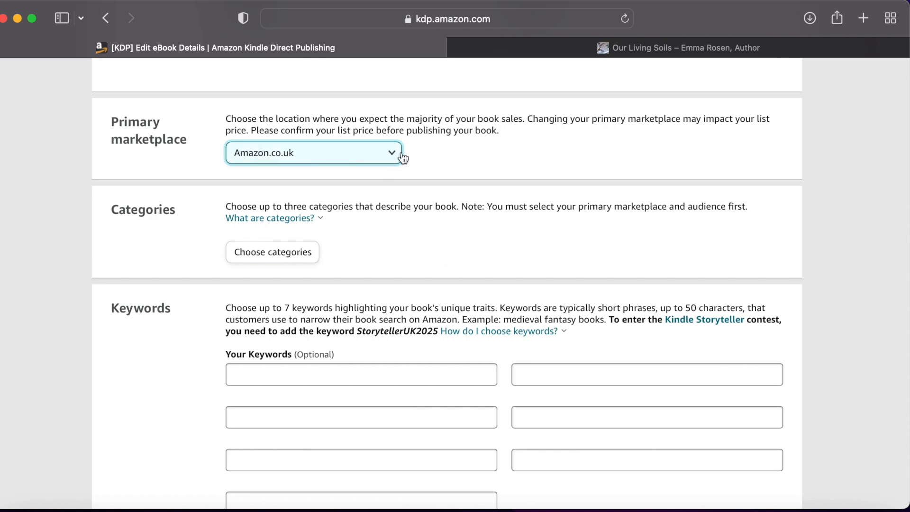
left_click(389, 153)
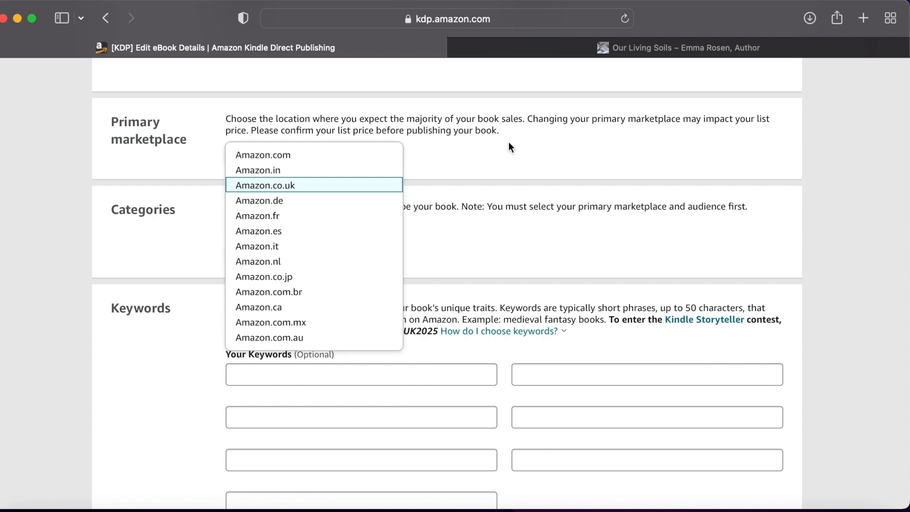
left_click(280, 189)
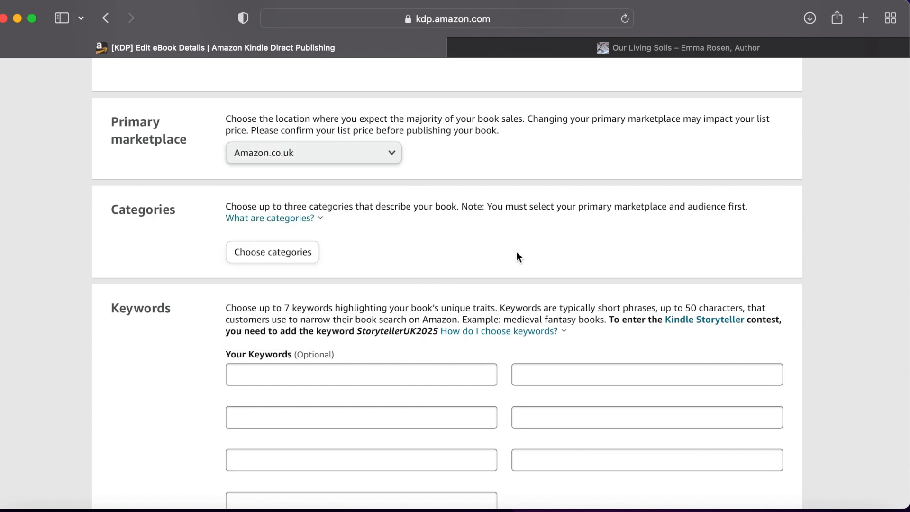
Step: Open the category chooser for the book and set the category to Children's eBooks
scroll(516, 252, "down", 1)
scroll(517, 252, "down", 1)
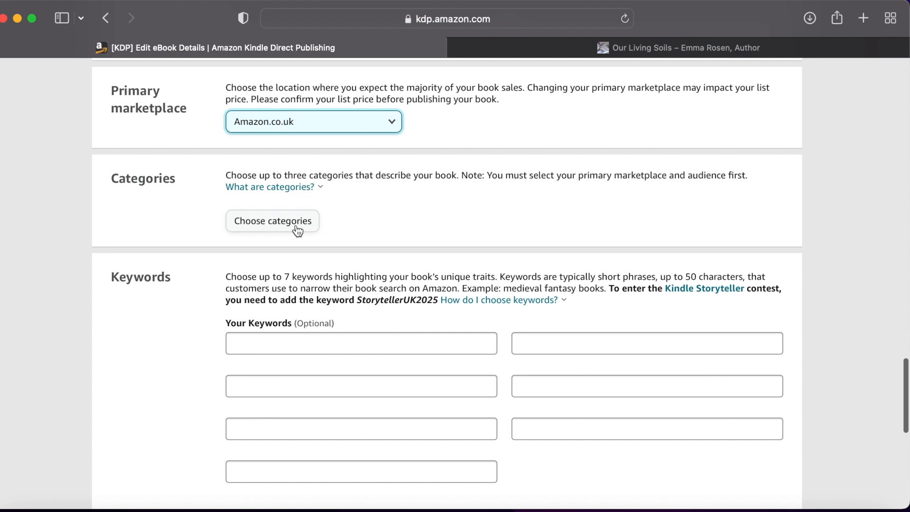
left_click(278, 188)
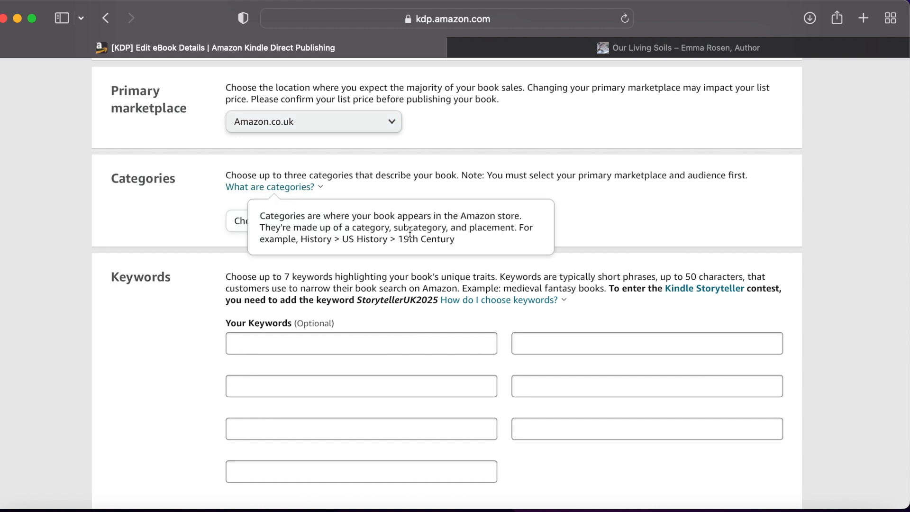
left_click(236, 221)
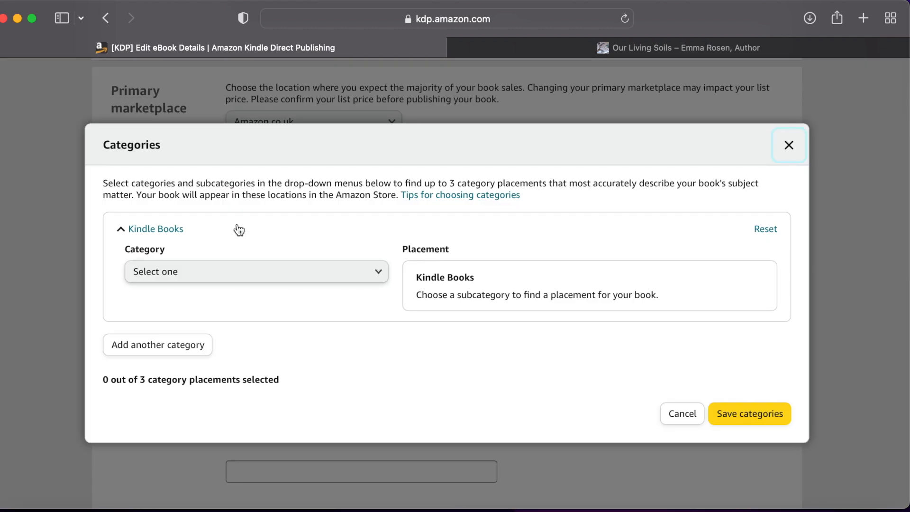
left_click(224, 274)
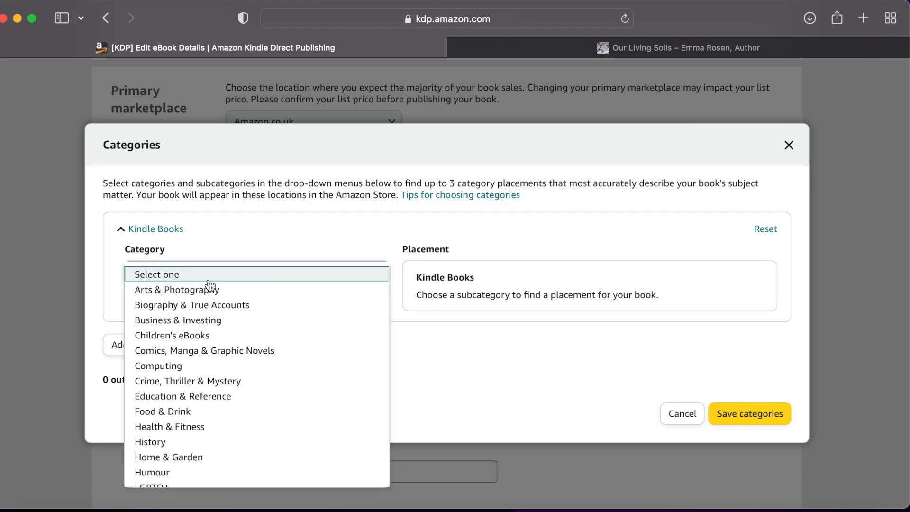
left_click(202, 336)
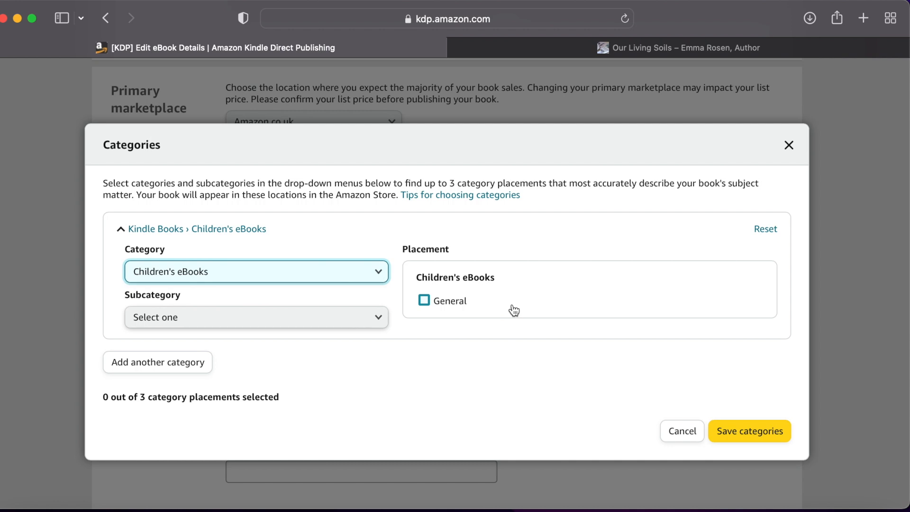
Step: Set the subcategory under Children's eBooks to Science, Nature & How It Works, leaving the General placement unticked
left_click(449, 306)
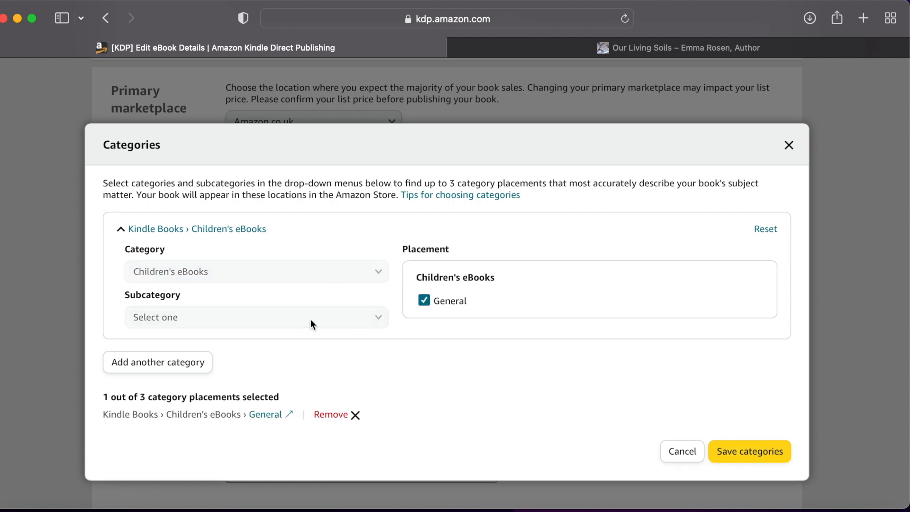
left_click(424, 303)
left_click(349, 318)
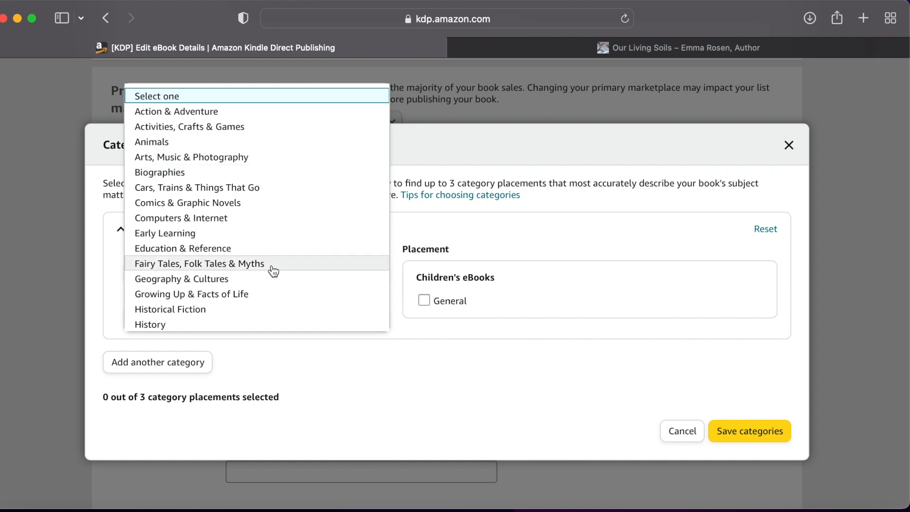
scroll(273, 271, "down", 3)
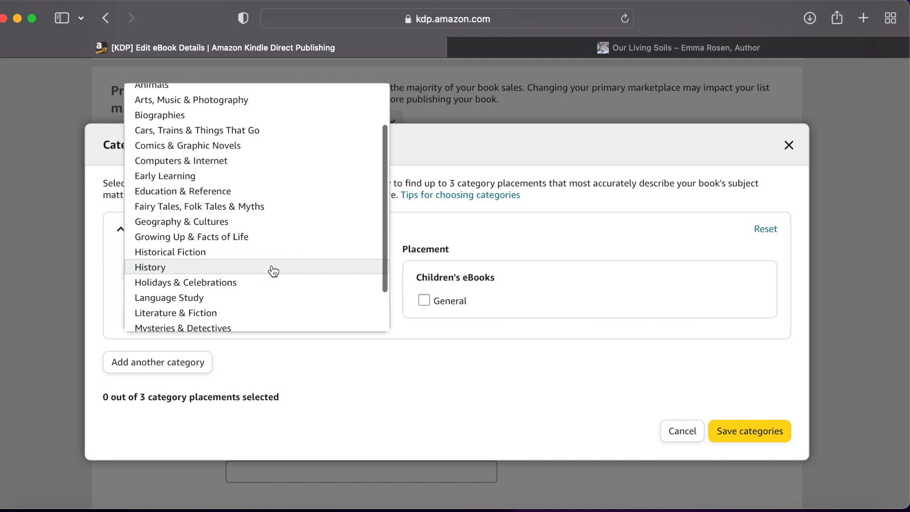
scroll(272, 269, "down", 3)
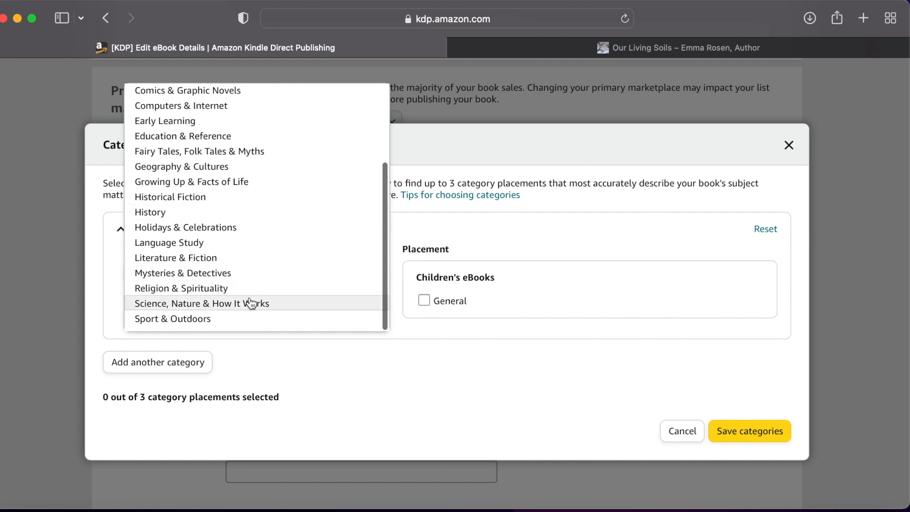
left_click(250, 304)
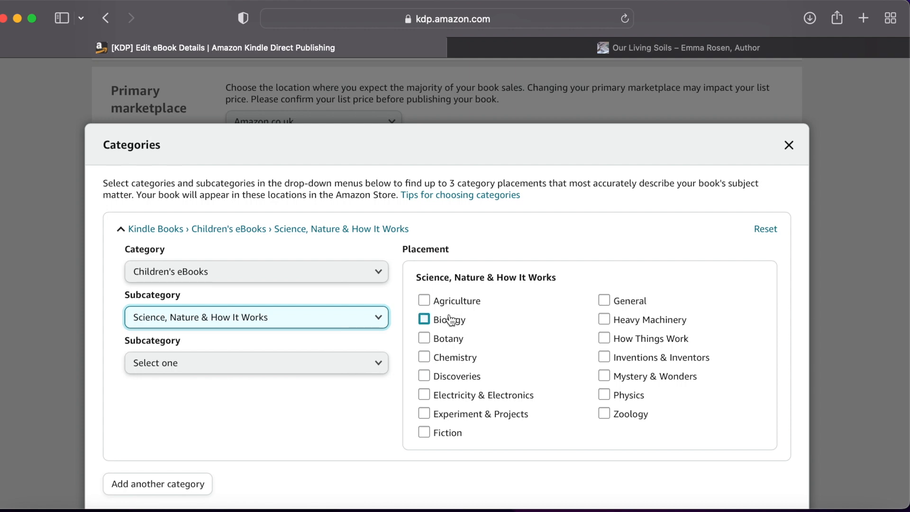
Step: Narrow the first category to the Environment & Ecology subcategory and select only its Nonfiction placement
left_click(449, 322)
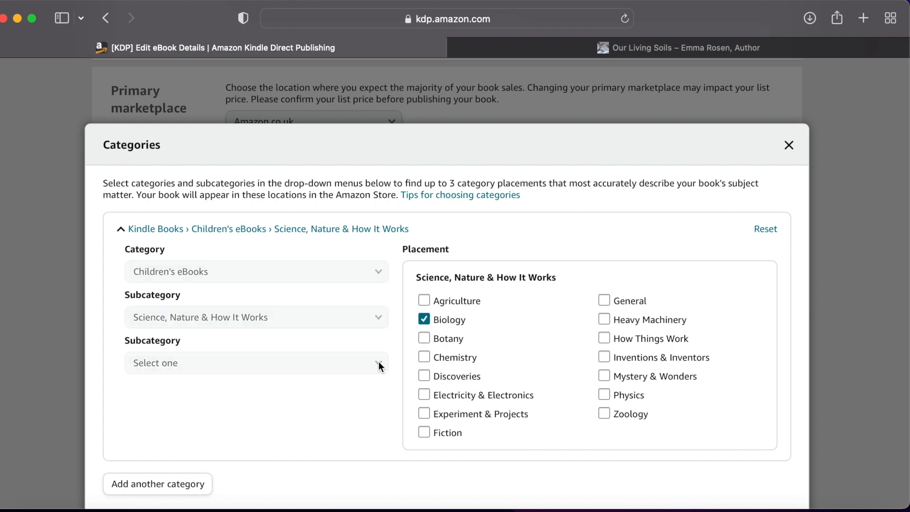
left_click(441, 328)
left_click(379, 365)
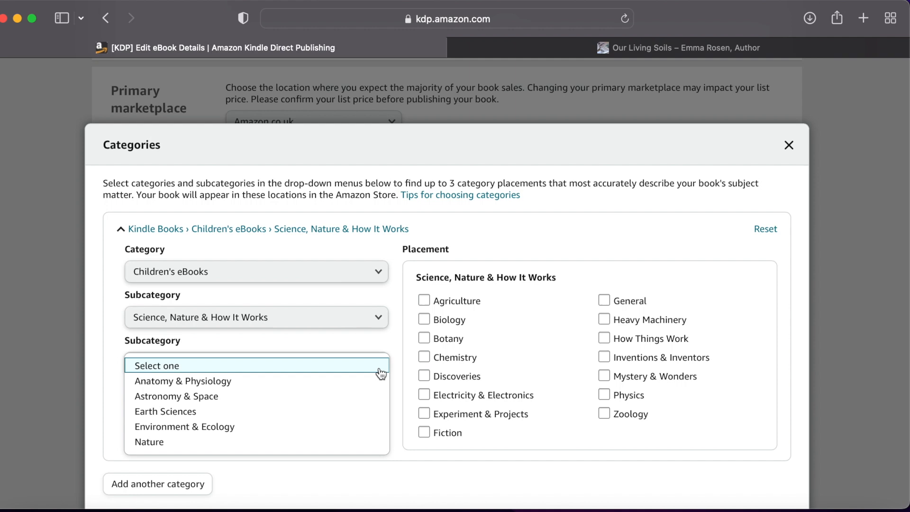
left_click(261, 429)
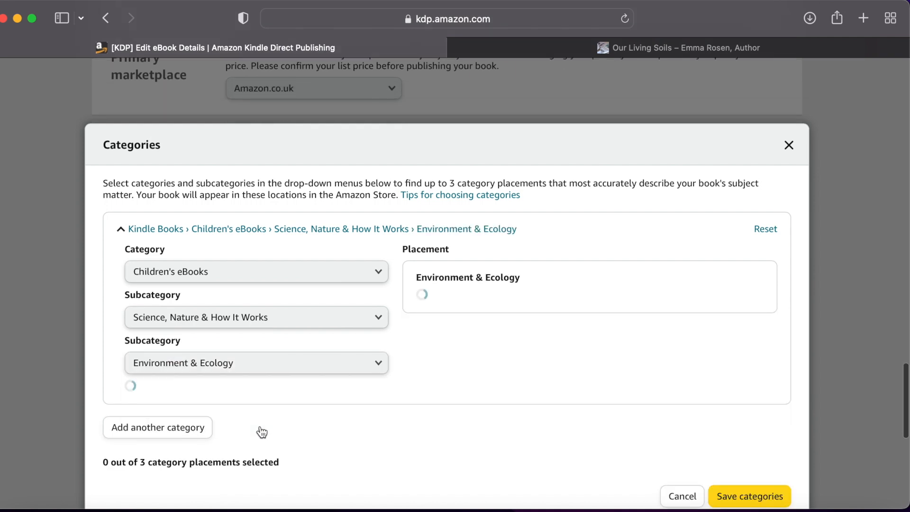
left_click(438, 320)
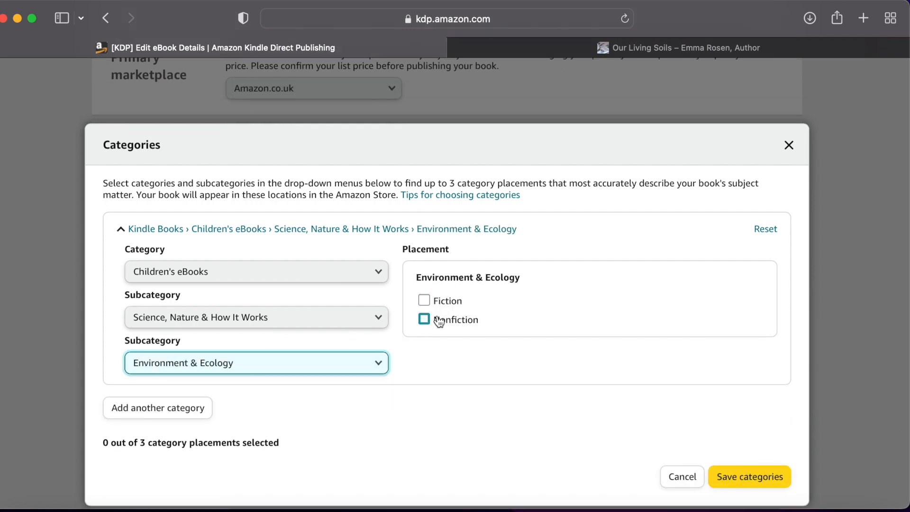
Step: Add a second category under Children's eBooks with the subcategory Science, Nature & How It Works
left_click(177, 409)
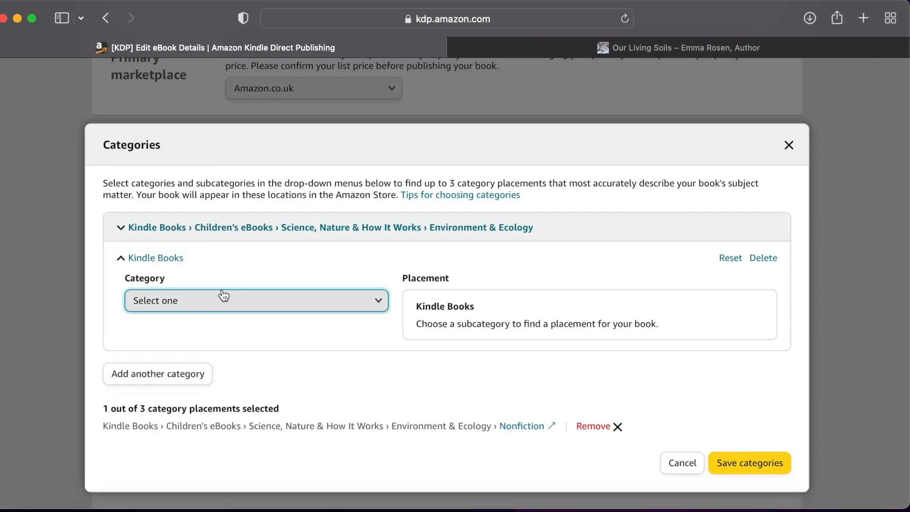
left_click(372, 303)
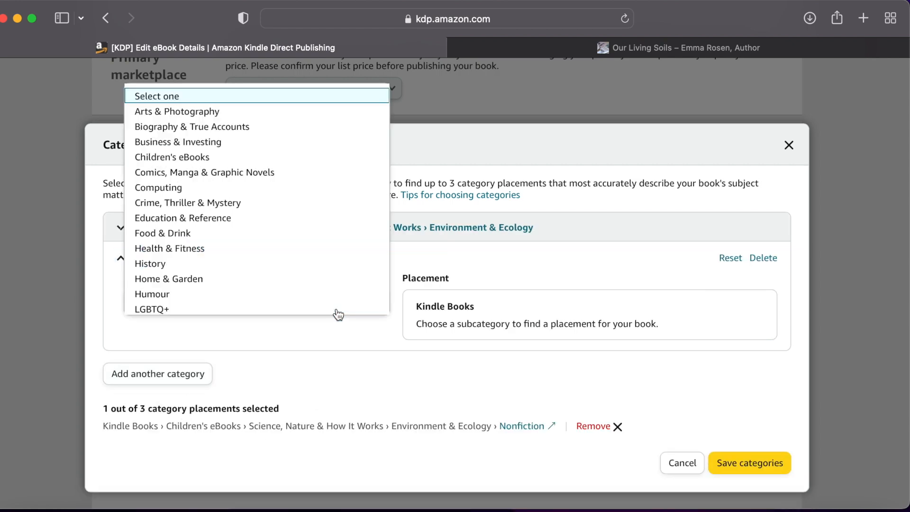
left_click(228, 161)
left_click(270, 349)
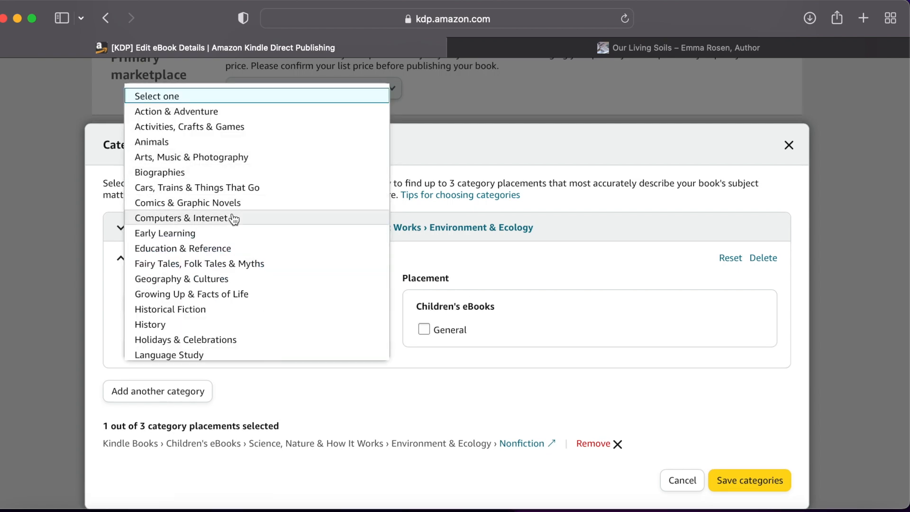
scroll(238, 264, "down", 3)
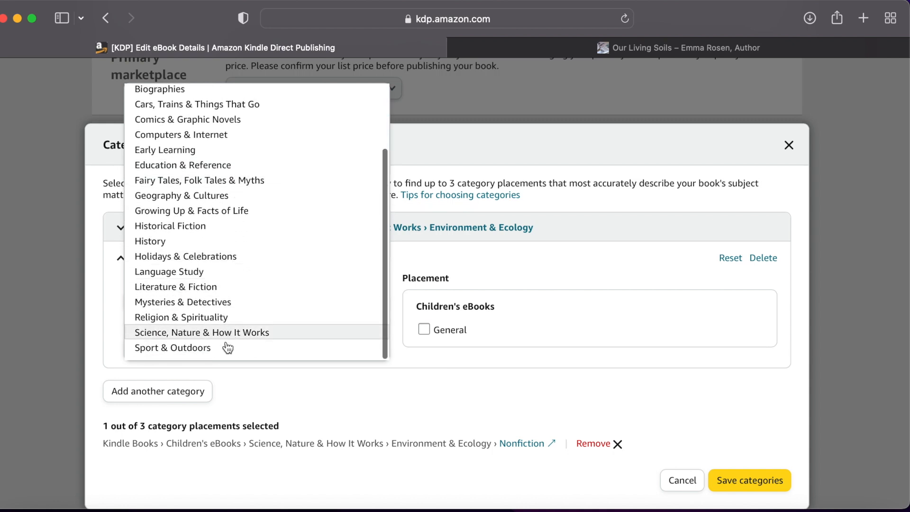
left_click(241, 334)
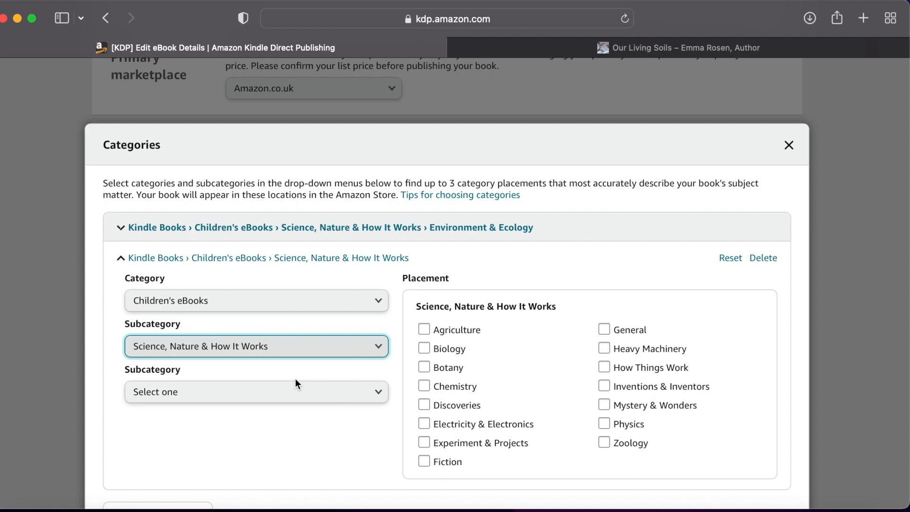
Step: Narrow the second category to the Nature subcategory and select its General placement
scroll(303, 411, "down", 3)
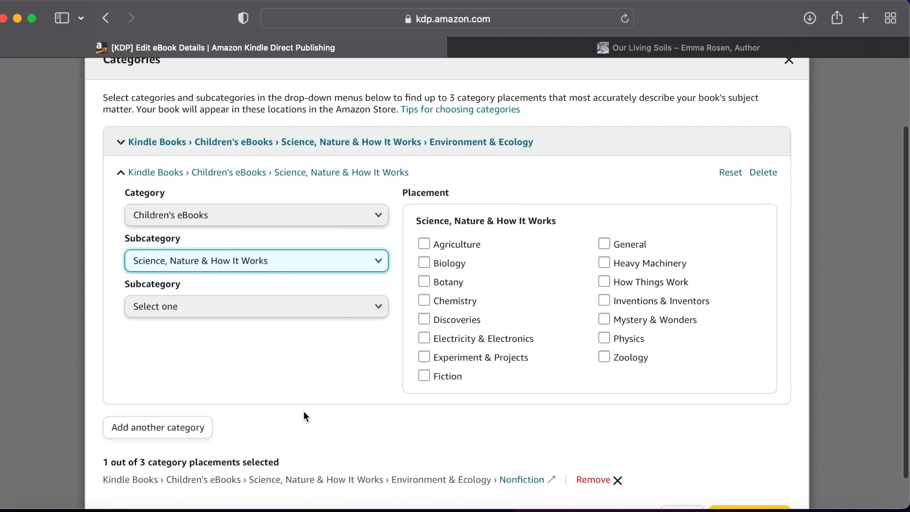
left_click(254, 317)
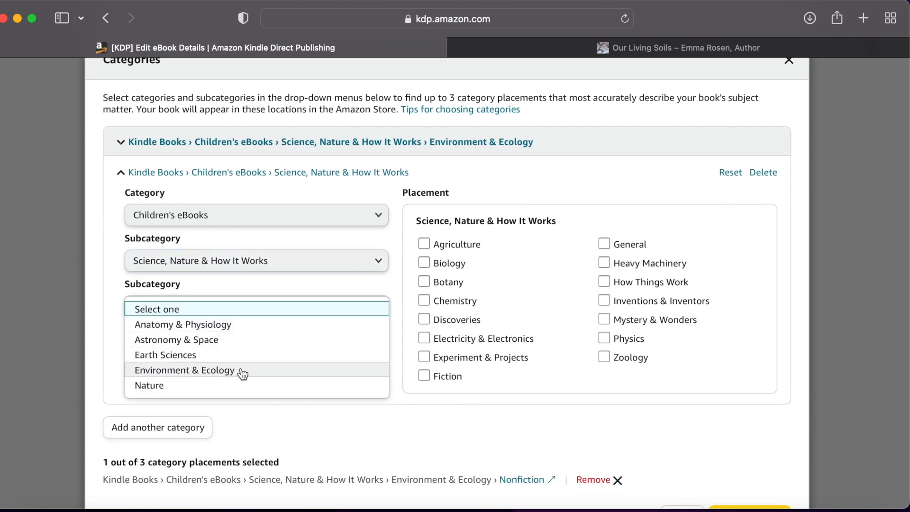
left_click(232, 387)
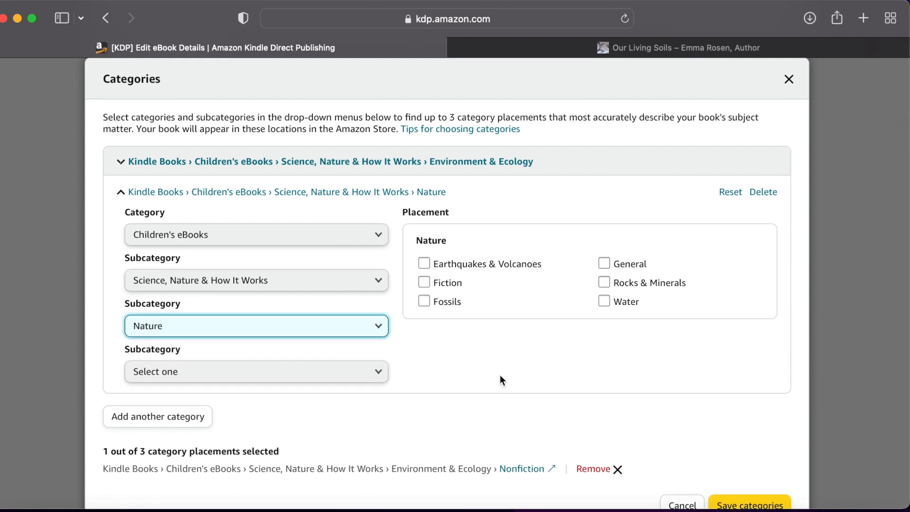
scroll(501, 375, "down", 1)
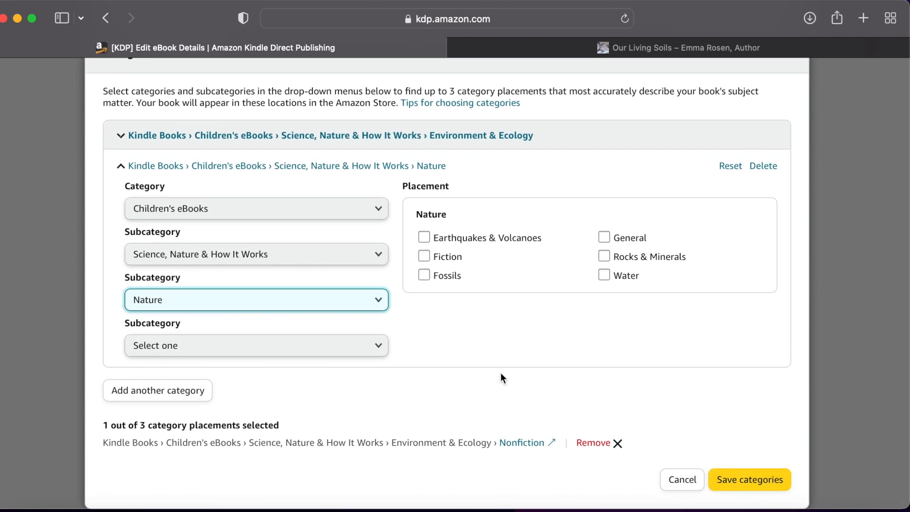
left_click(605, 239)
scroll(476, 376, "down", 2)
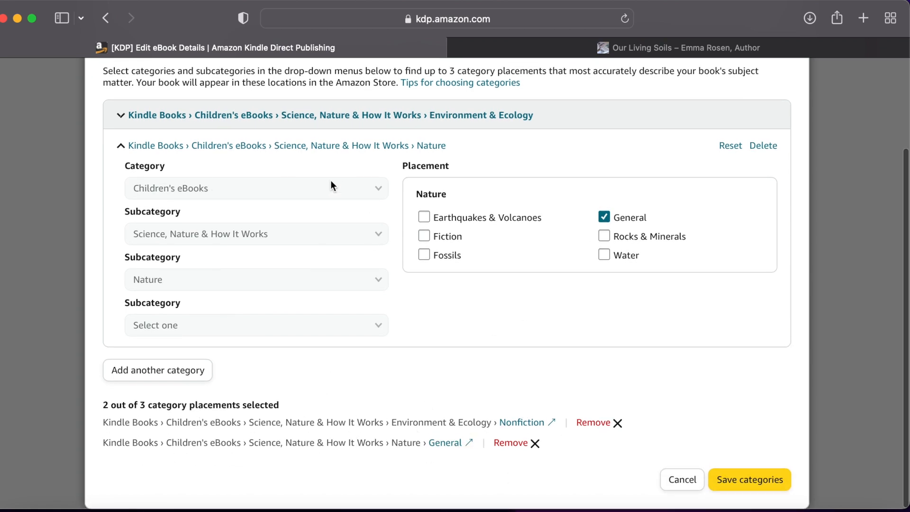
Step: Add a third category and set it to Children's eBooks
left_click(158, 368)
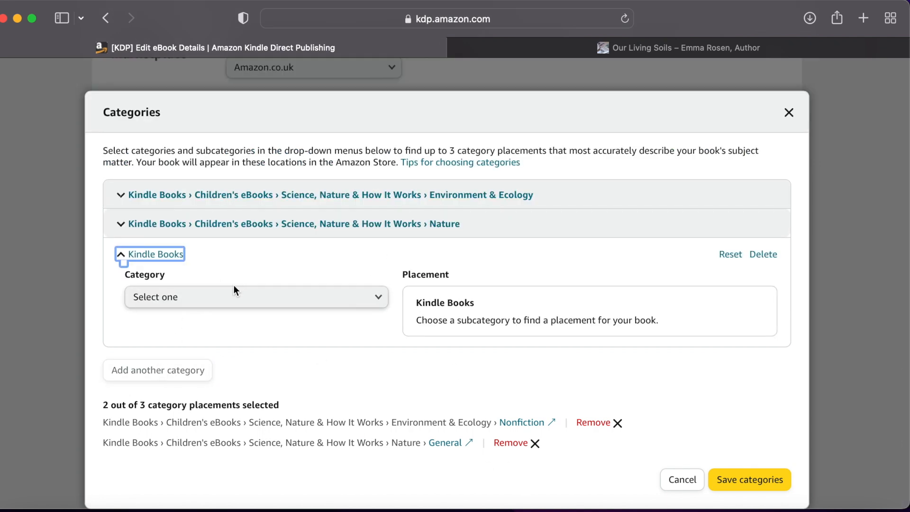
left_click(230, 303)
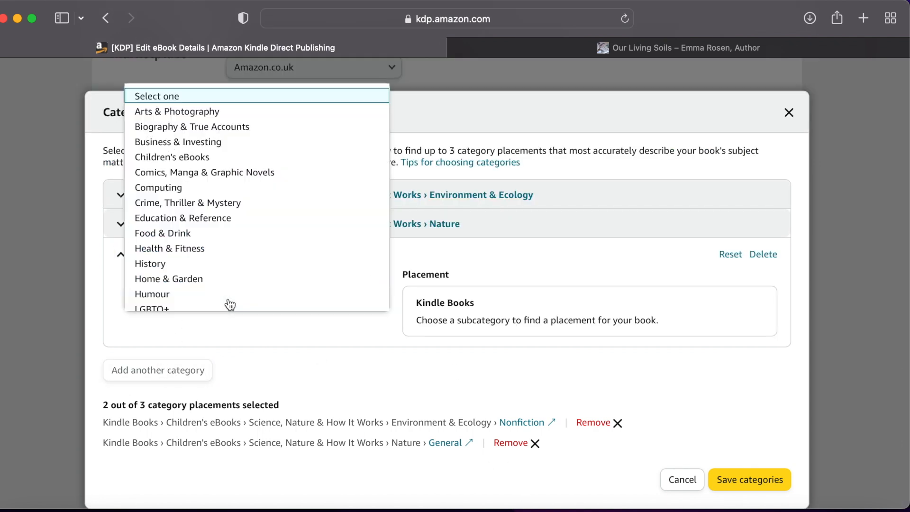
left_click(218, 161)
Step: Try the Animals subcategory with More Animals beneath it for the third category
left_click(234, 342)
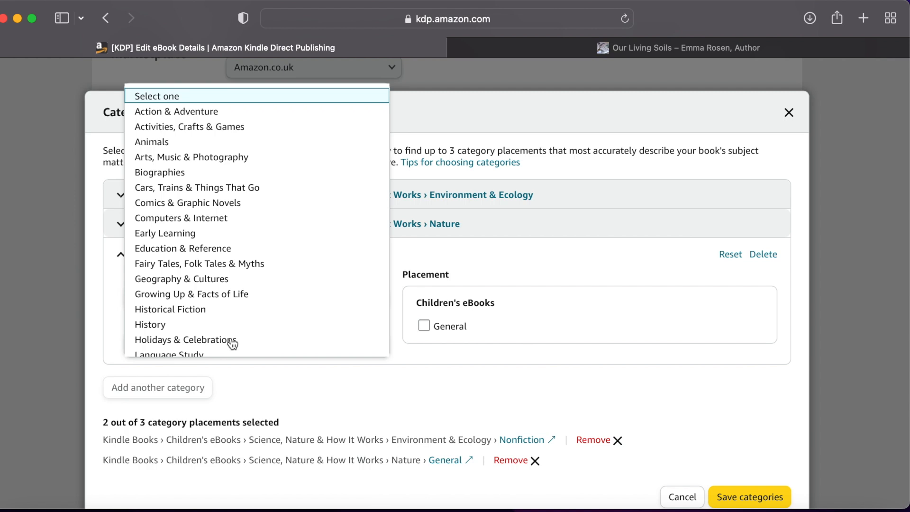
left_click(161, 141)
scroll(254, 342, "down", 1)
left_click(255, 346)
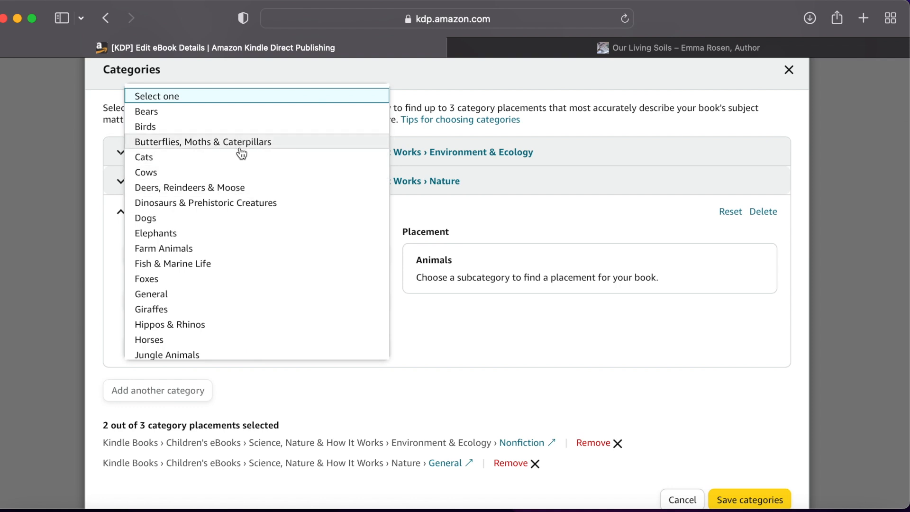
scroll(237, 253, "down", 1)
scroll(237, 253, "down", 3)
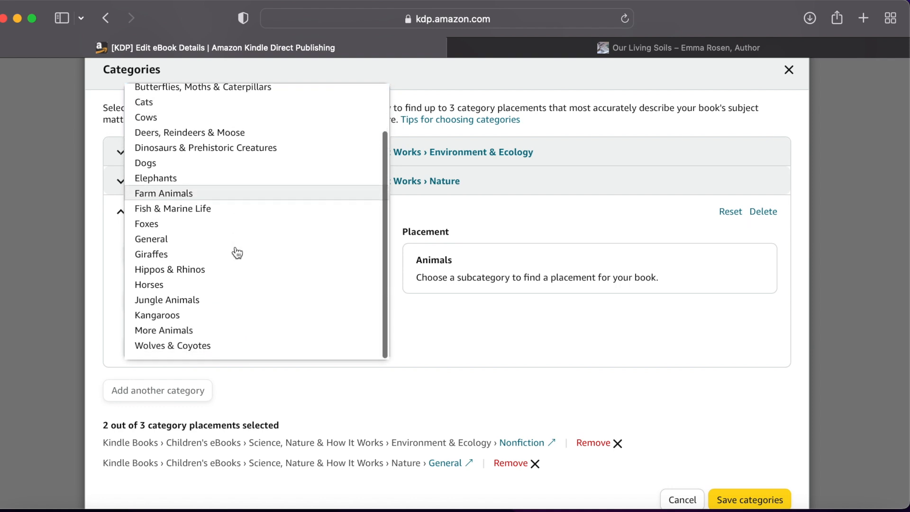
left_click(202, 335)
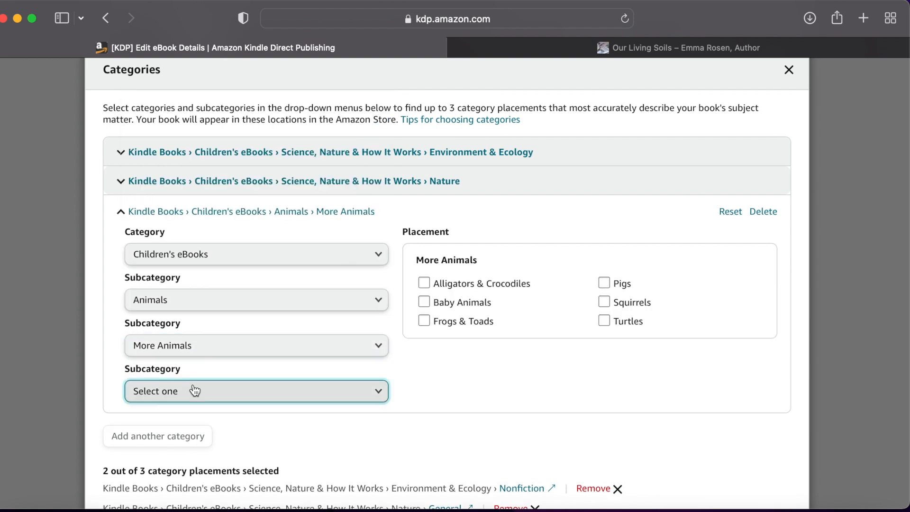
left_click(194, 391)
left_click(504, 372)
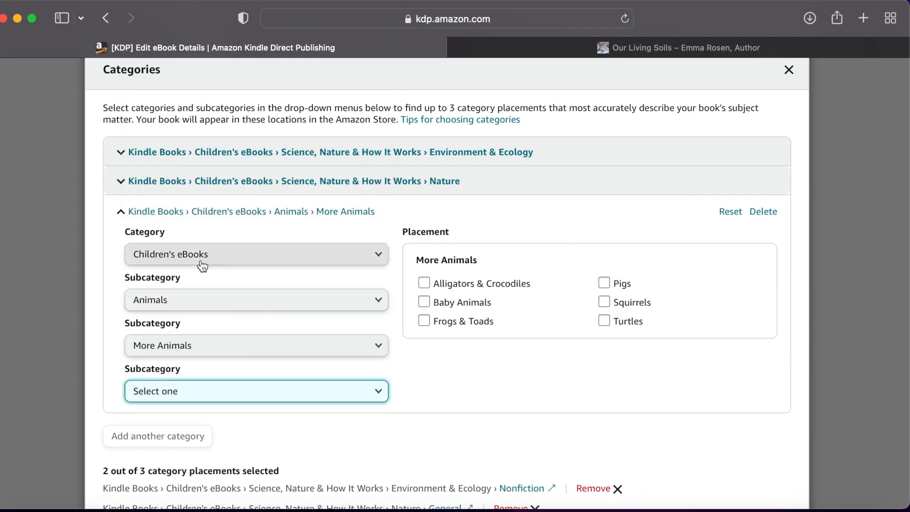
Step: Set the third category's subcategory under Children's eBooks to Science, Nature & How It Works
left_click(194, 299)
scroll(197, 299, "down", 5)
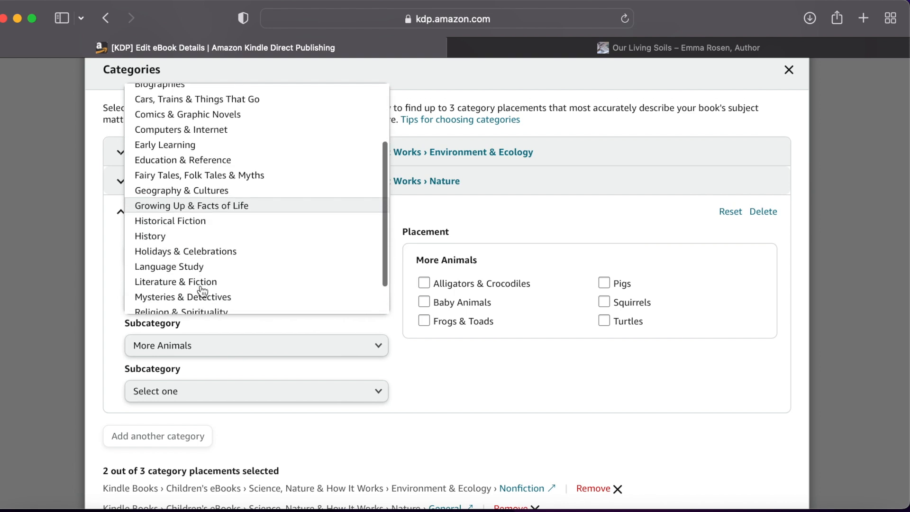
scroll(202, 291, "up", 4)
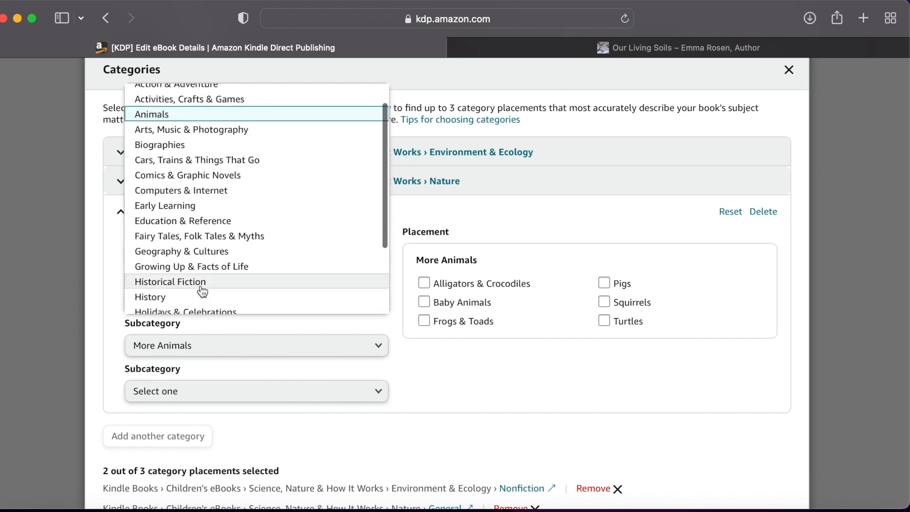
scroll(202, 291, "down", 2)
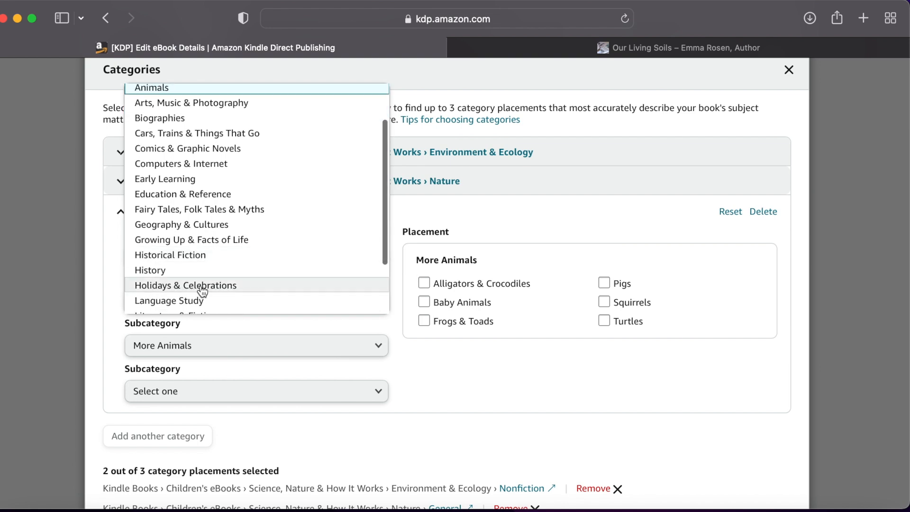
scroll(204, 291, "down", 3)
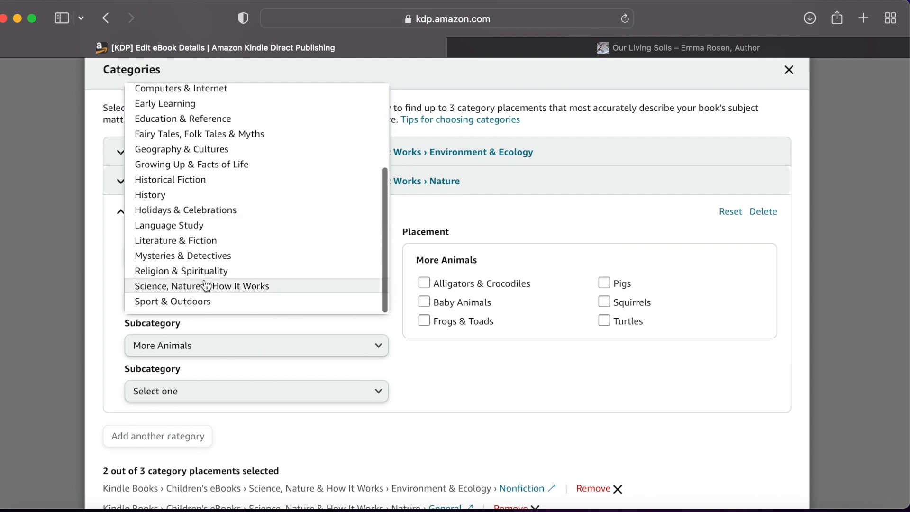
left_click(213, 284)
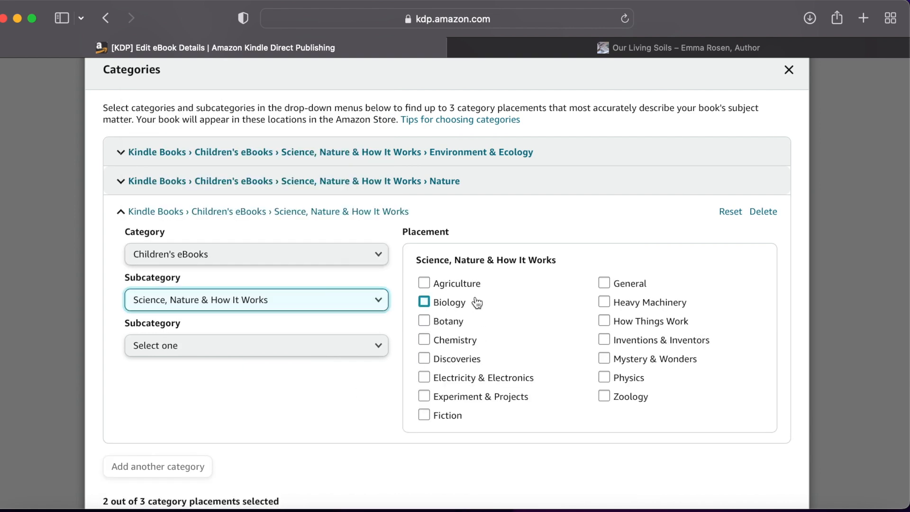
Step: Narrow the third category to Earth Sciences with only the Nonfiction placement selected, and save the categories
left_click(469, 284)
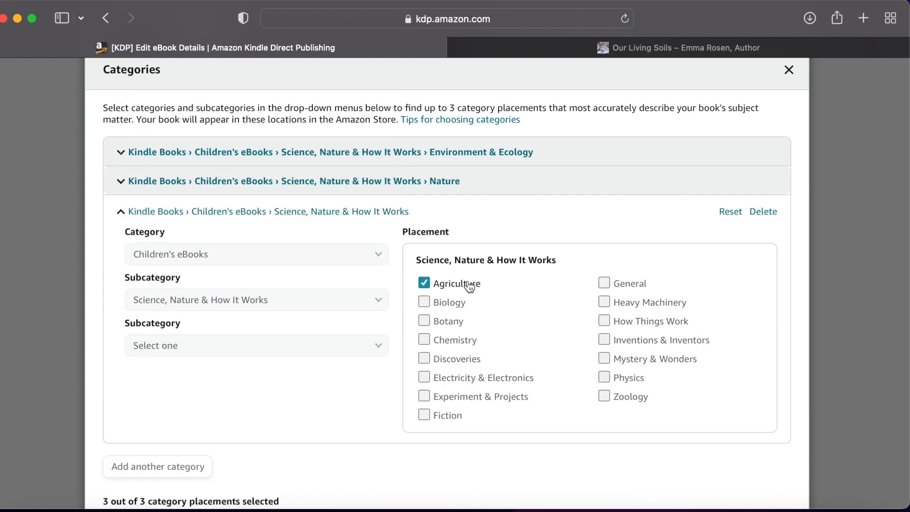
left_click(470, 286)
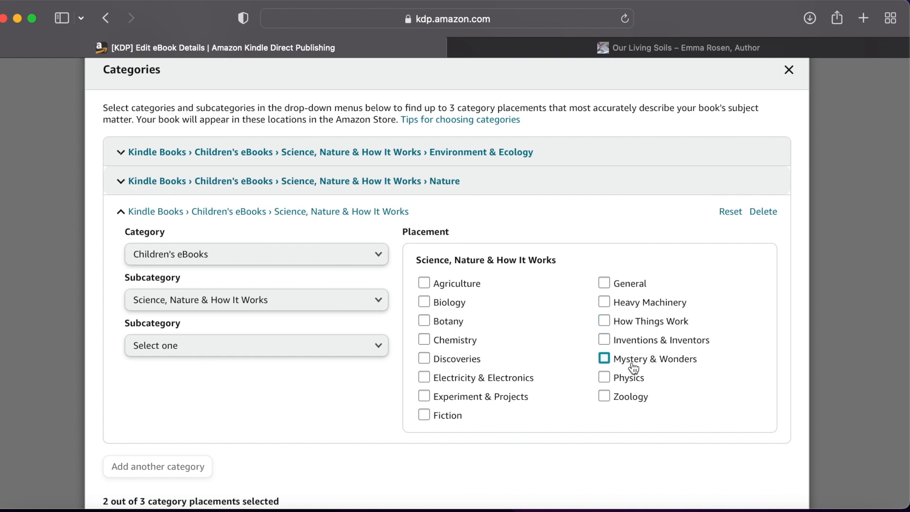
left_click(280, 351)
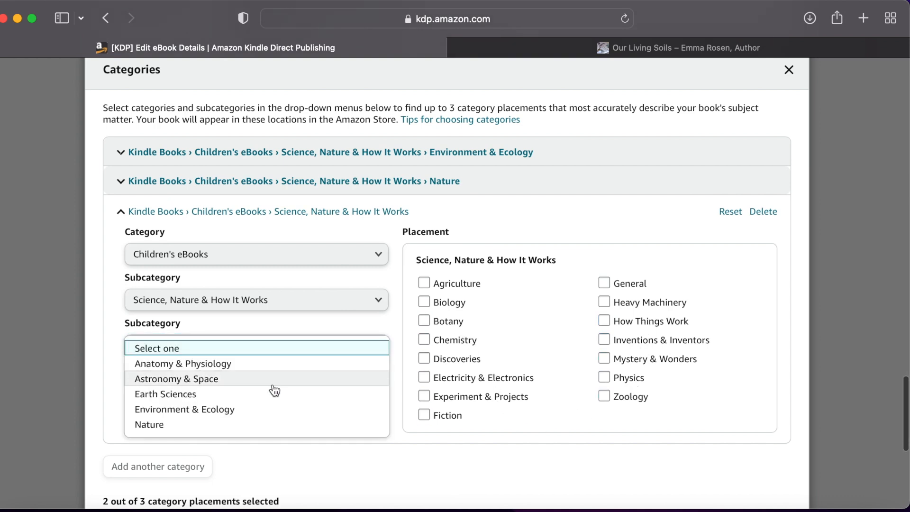
left_click(250, 395)
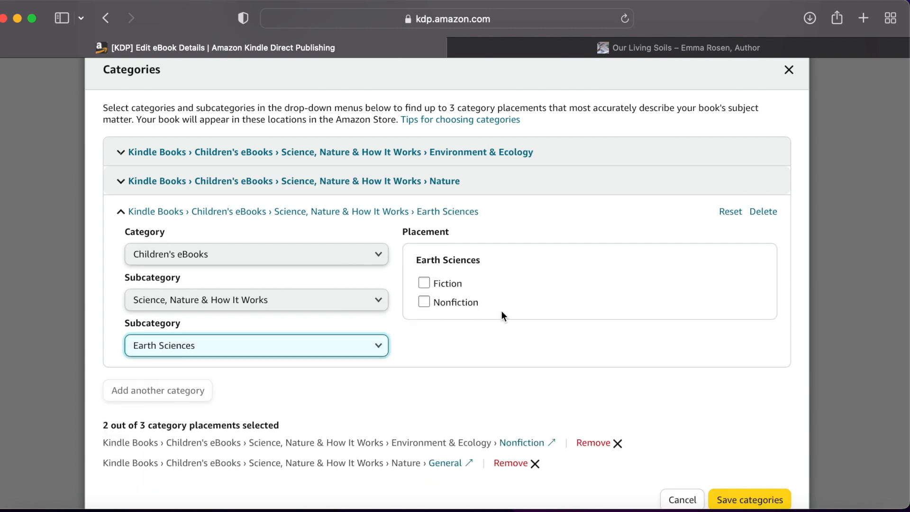
left_click(281, 335)
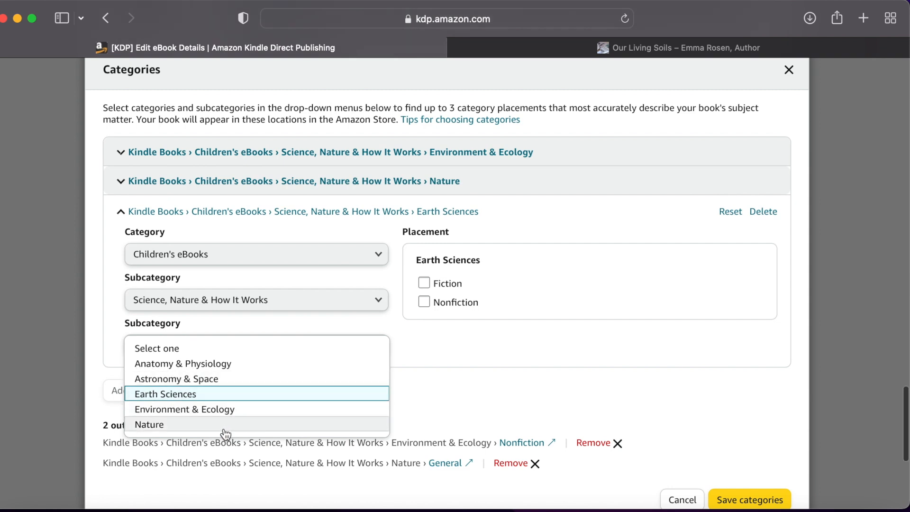
left_click(424, 302)
scroll(623, 411, "down", 1)
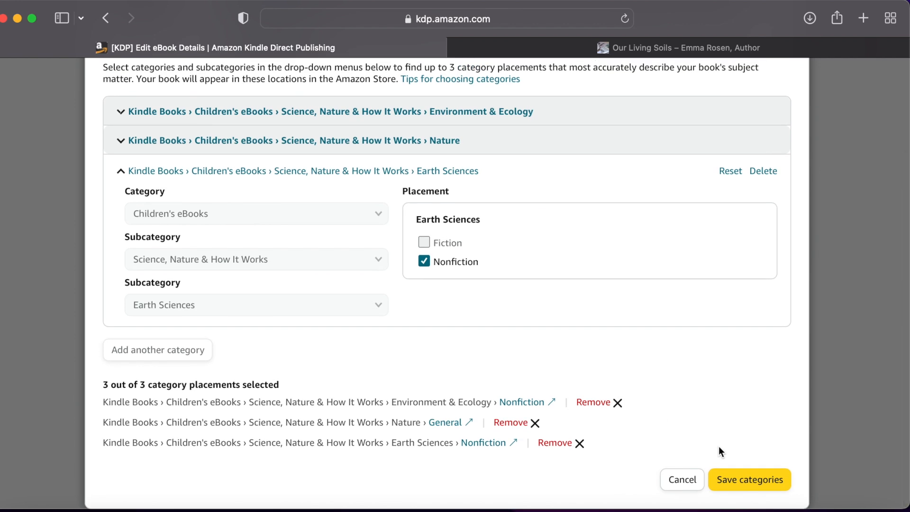
left_click(735, 481)
Step: Enter "Environmental book for children" as the book's first keyword
mouse_move(510, 387)
scroll(510, 379, "down", 5)
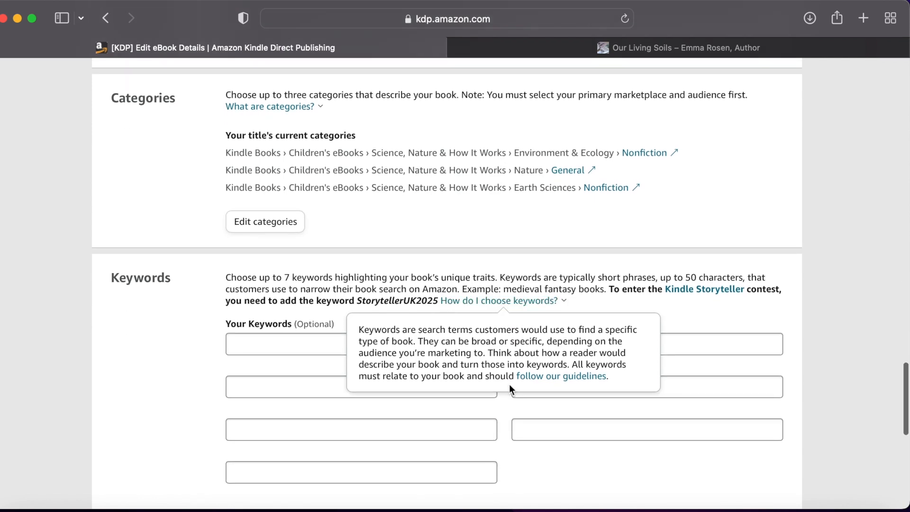
left_click(273, 282)
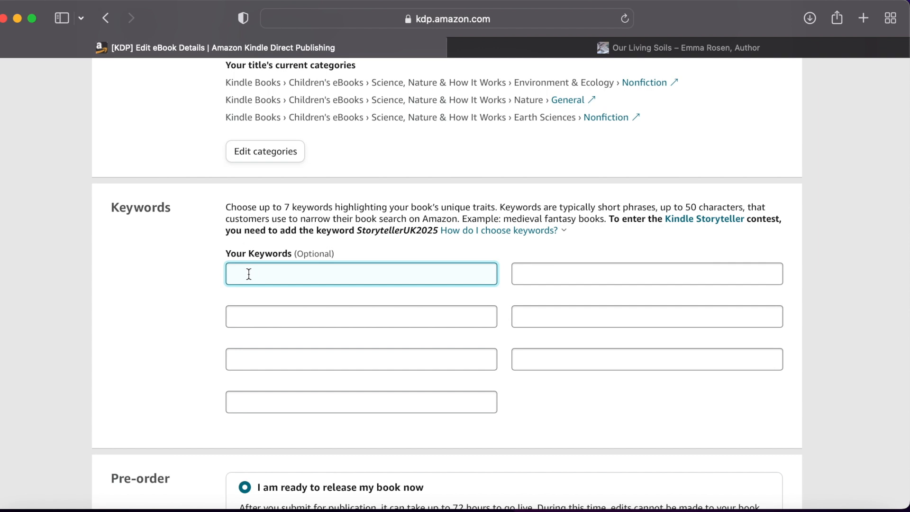
type("Environmental book for children")
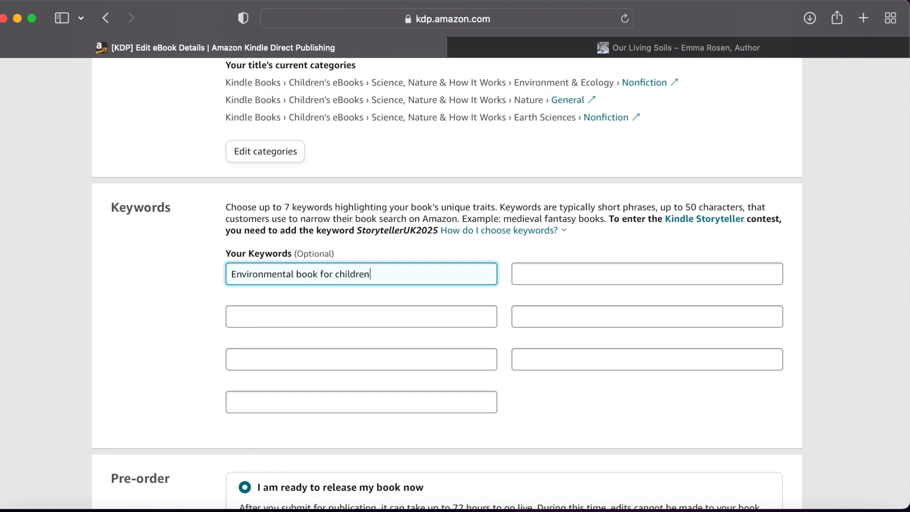
Step: Enter "soil science", "Rewilding book for children" and "mini beasts book" as the second, third and fourth keywords
left_click(566, 273)
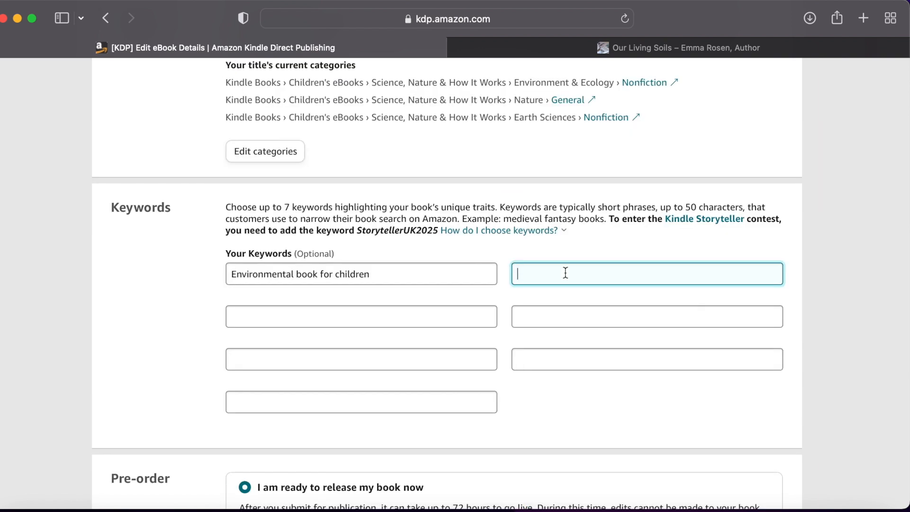
type("soil science")
left_click(337, 316)
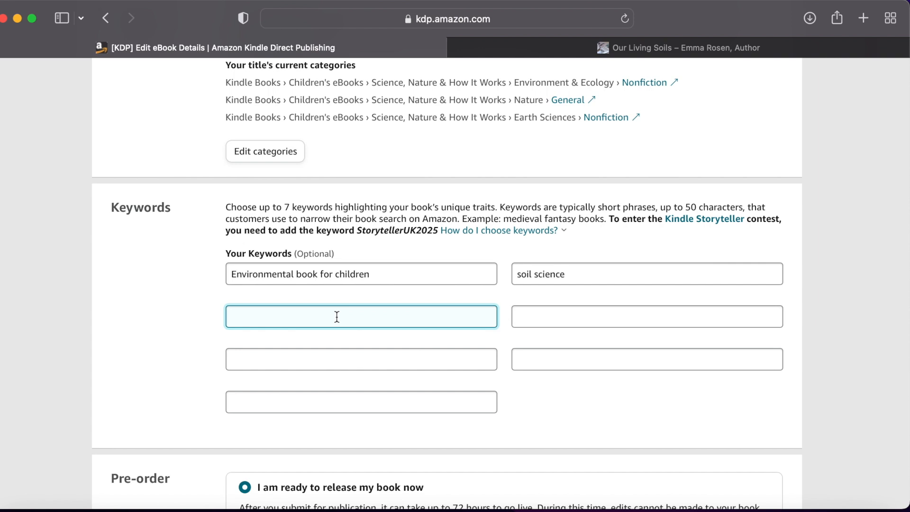
type("Rewilding book for children")
left_click(579, 315)
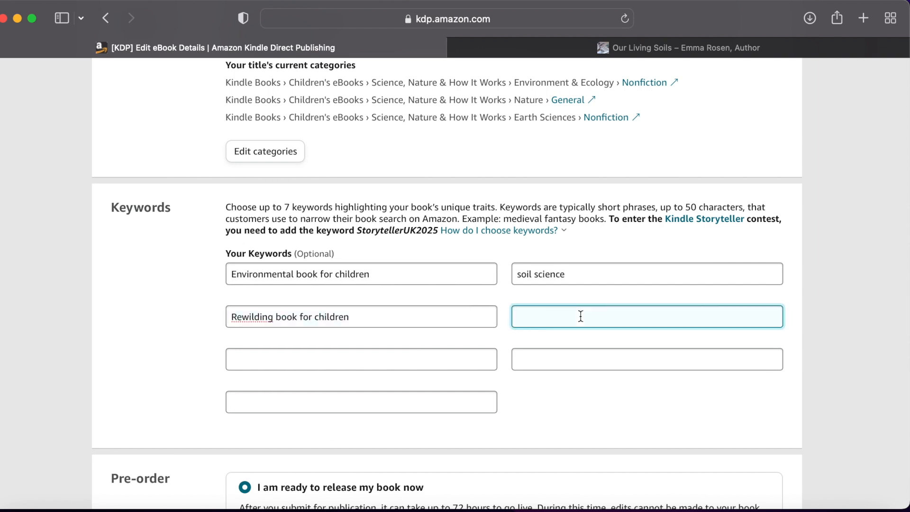
type("mini beasts book")
Step: Enter "kids nature book" as the fifth keyword and "Childrens book on habitats" as the sixth
left_click(395, 364)
type("kids nature book")
key("Tab")
type("Childrens book on habitats")
Step: Correct the fourth keyword to read "minibeasts book"
left_click(275, 407)
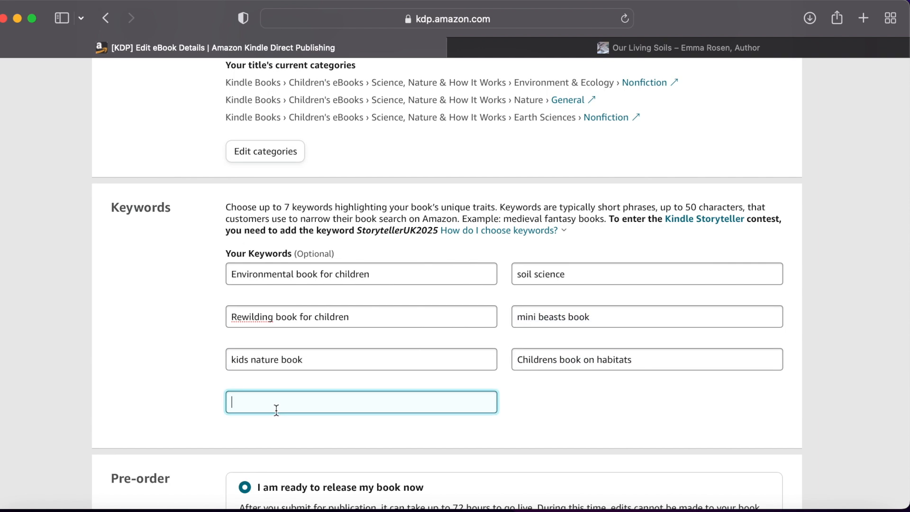
left_click(537, 317)
key("BackSpace")
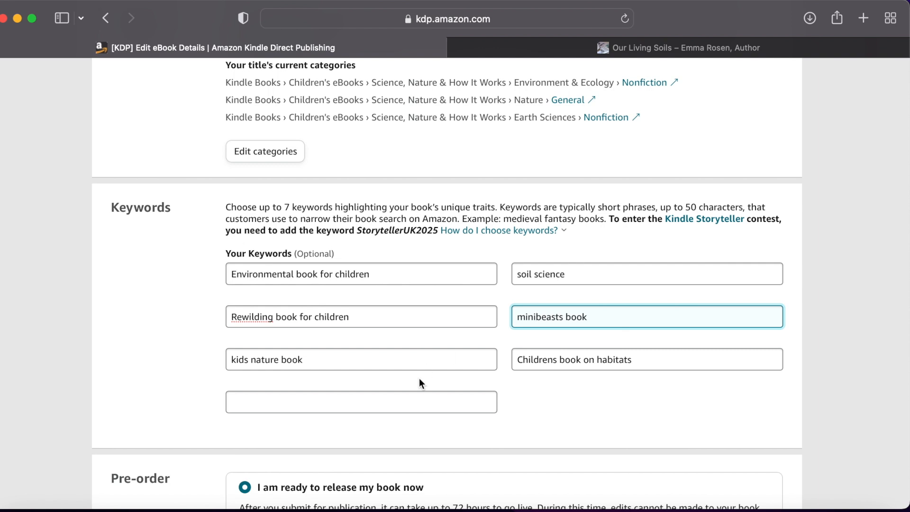
Step: Enter "environmental literacy" as the seventh keyword
left_click(382, 401)
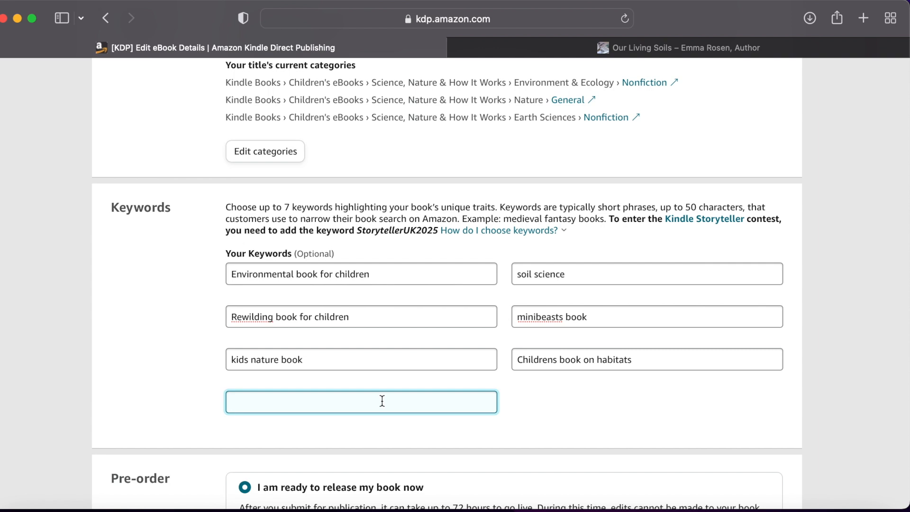
type("environme")
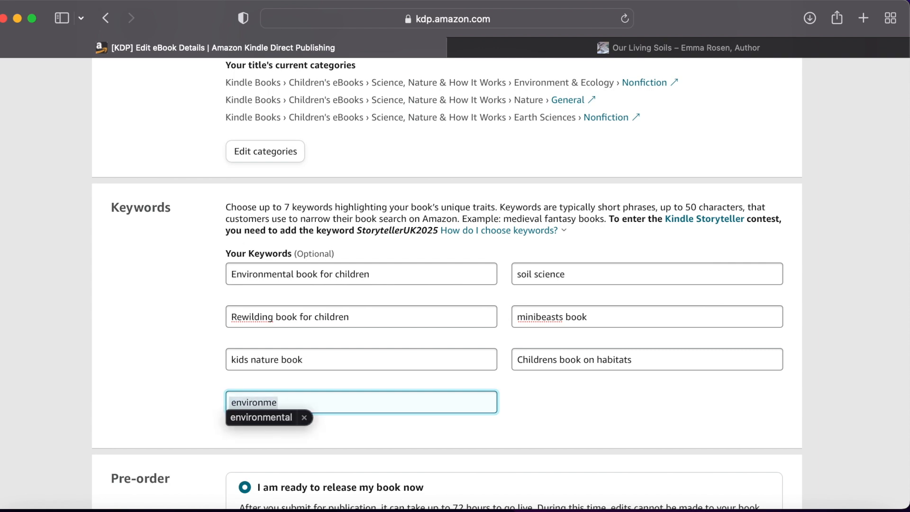
type("ntal literacy")
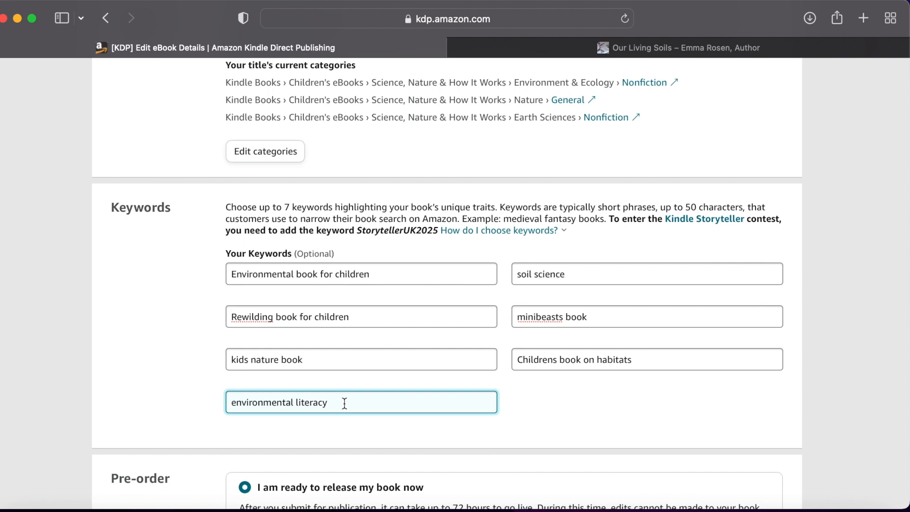
Step: Replace the fifth keyword with "gift for nature loving kids"
left_click(316, 369)
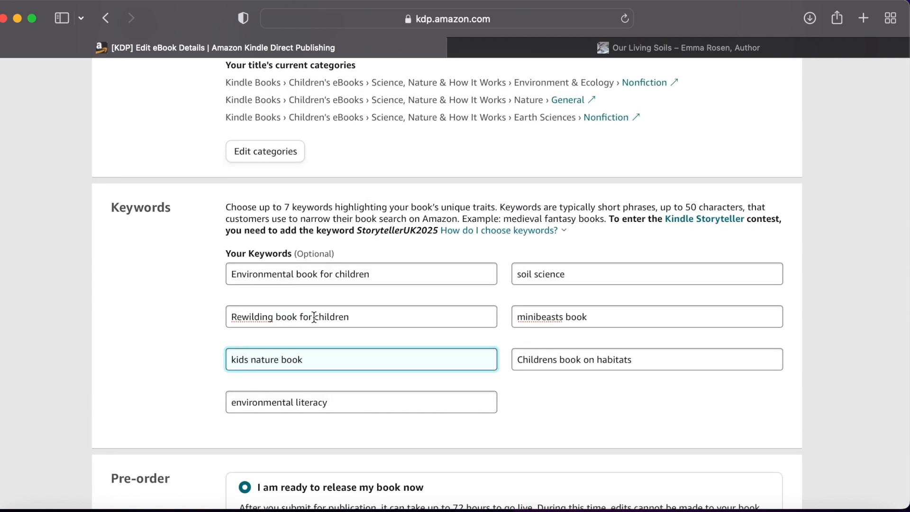
left_click_drag(319, 364, 138, 359)
type("gift for nature loving kids")
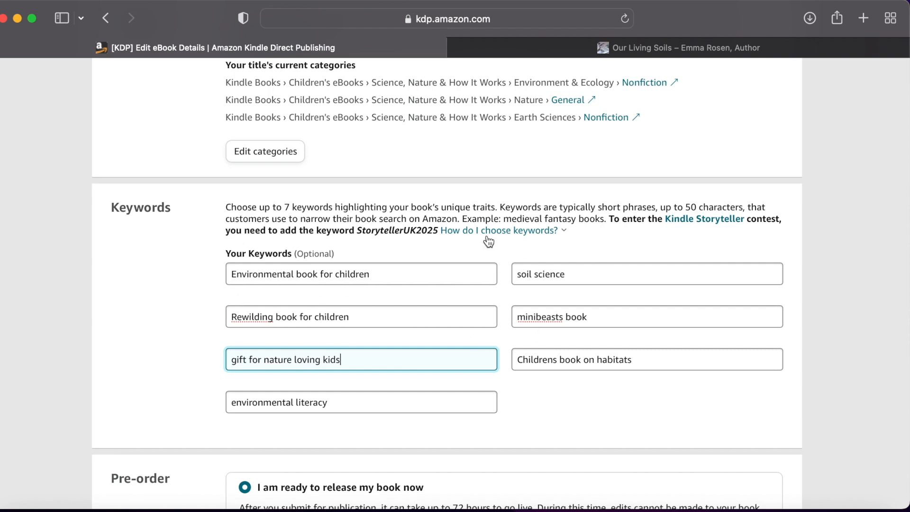
Step: Make the eBook available for pre-order with release date 06/08/2025, and save the details to continue to the content page
scroll(505, 412, "down", 5)
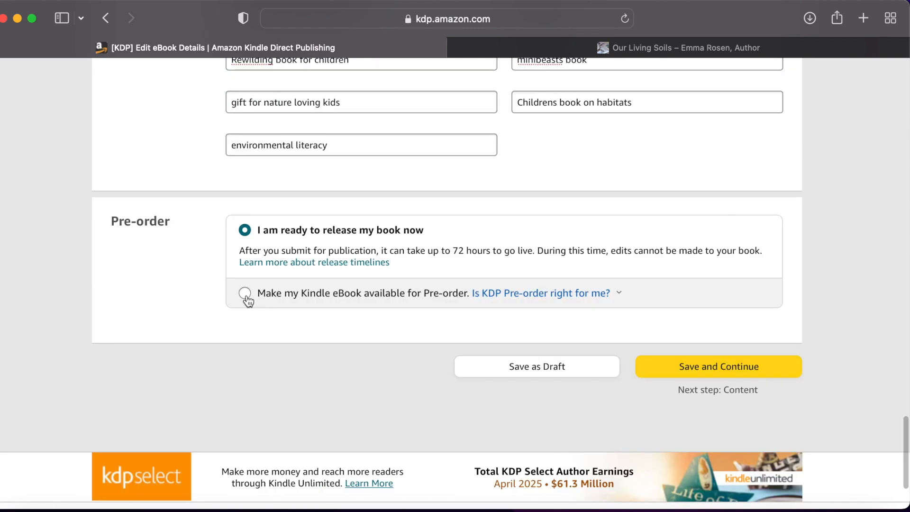
left_click(248, 295)
left_click(346, 338)
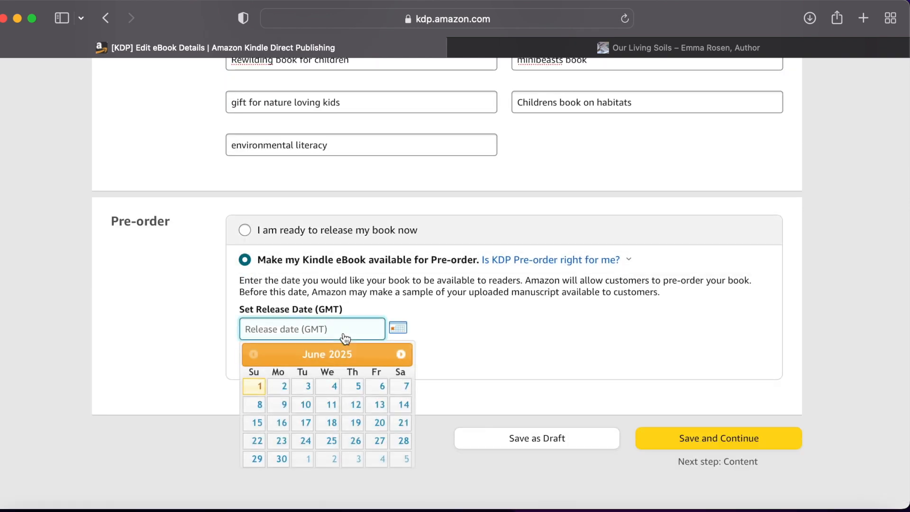
left_click(258, 406)
scroll(259, 406, "down", 3)
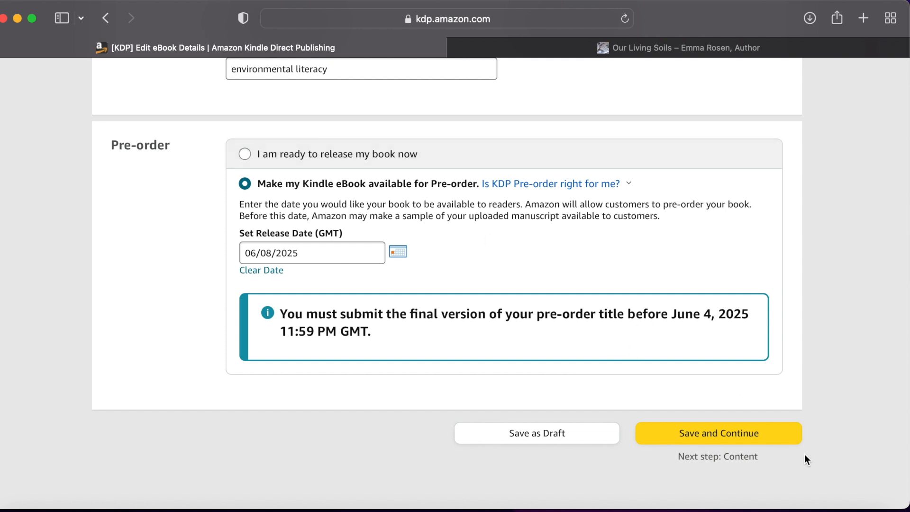
left_click(746, 445)
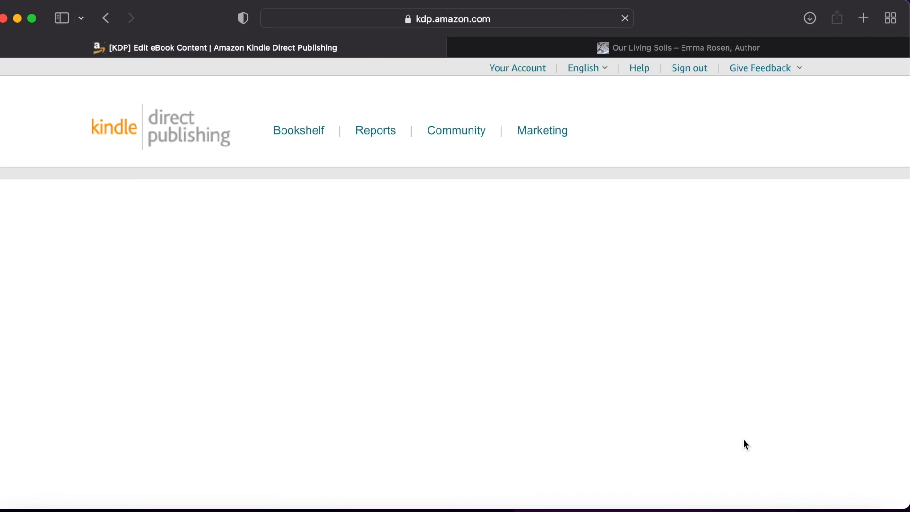
Step: Review the help page on supported eBook manuscript file formats and close it again
scroll(439, 386, "down", 3)
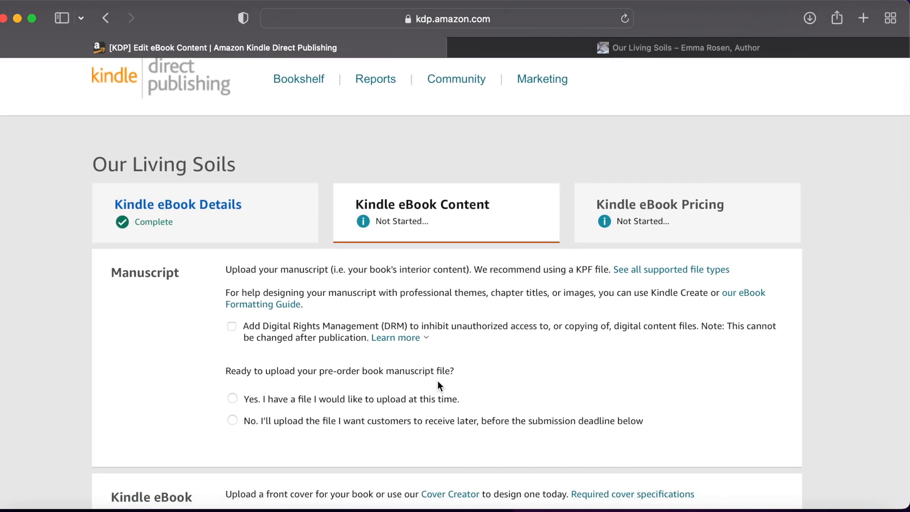
scroll(438, 381, "down", 2)
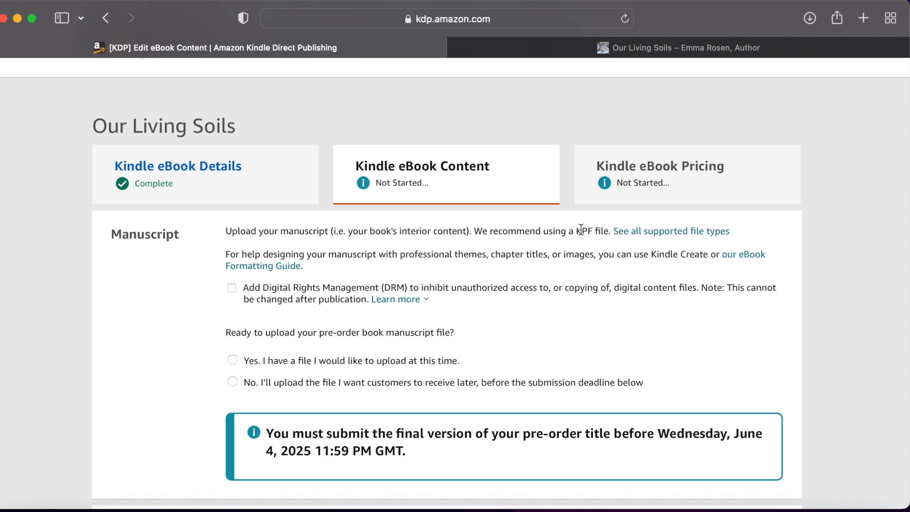
left_click(676, 235)
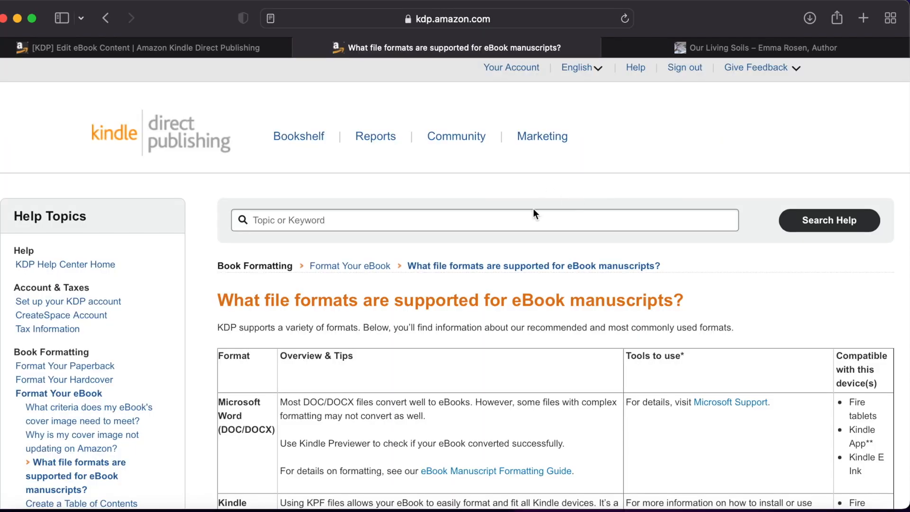
scroll(495, 371, "down", 5)
scroll(495, 369, "down", 6)
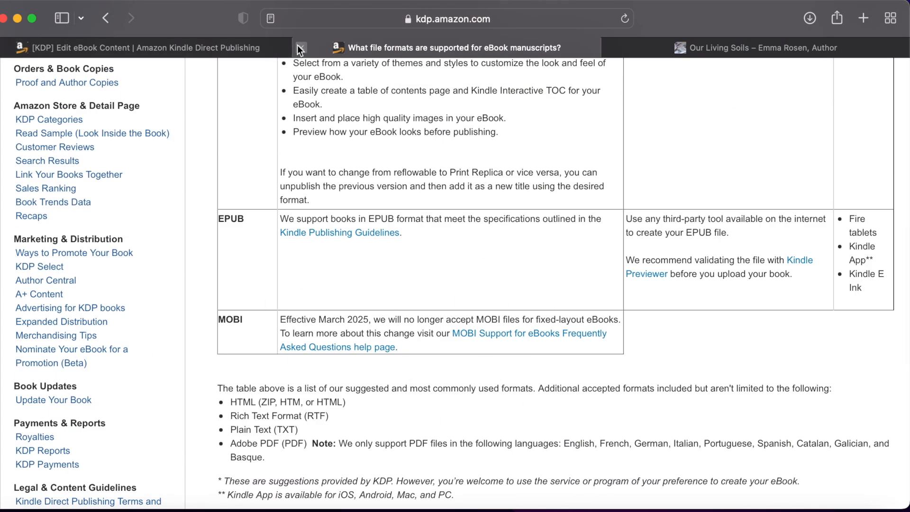
scroll(337, 234, "up", 7)
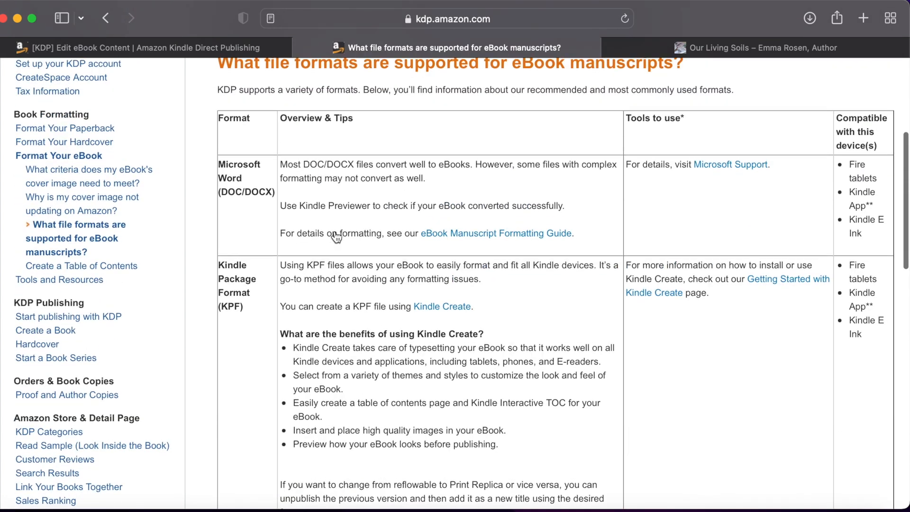
left_click(297, 45)
Step: Choose to supply the pre-order manuscript file at this time, without DRM, and upload "soil ebook.kpf"
scroll(355, 317, "down", 1)
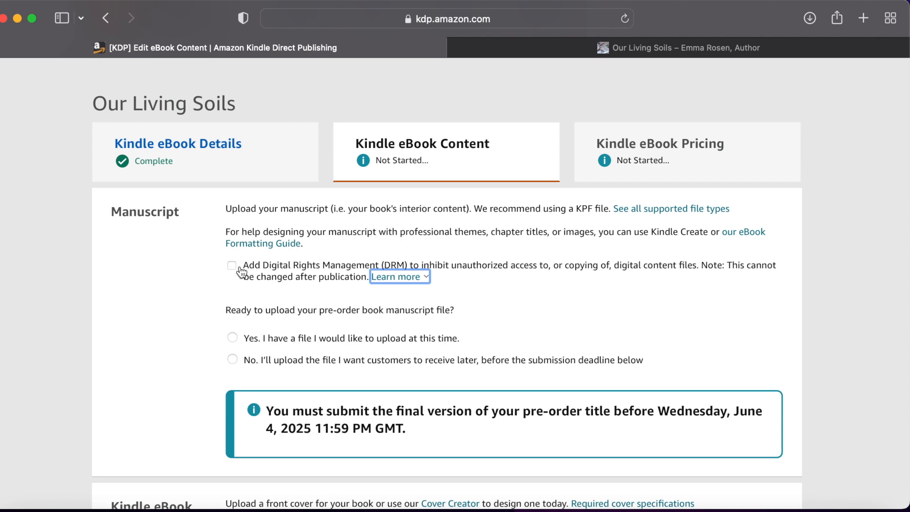
scroll(217, 294, "down", 2)
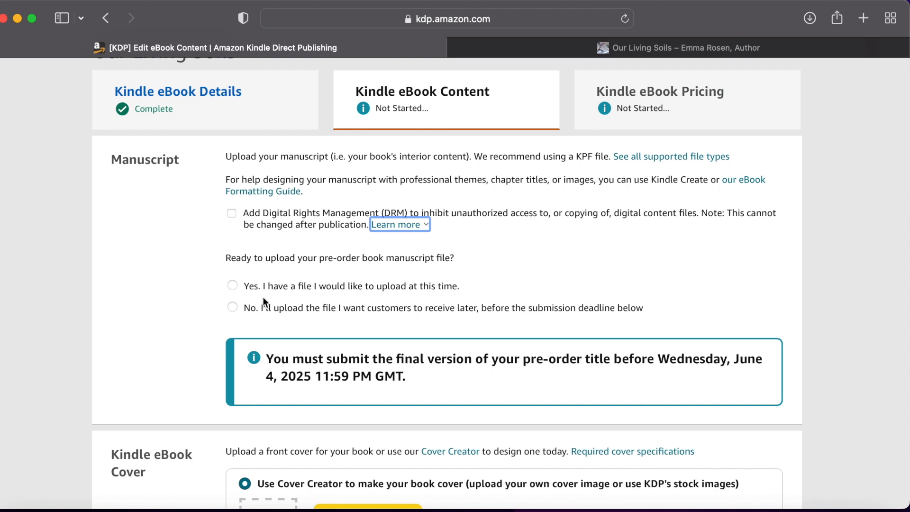
left_click(233, 287)
scroll(246, 301, "down", 1)
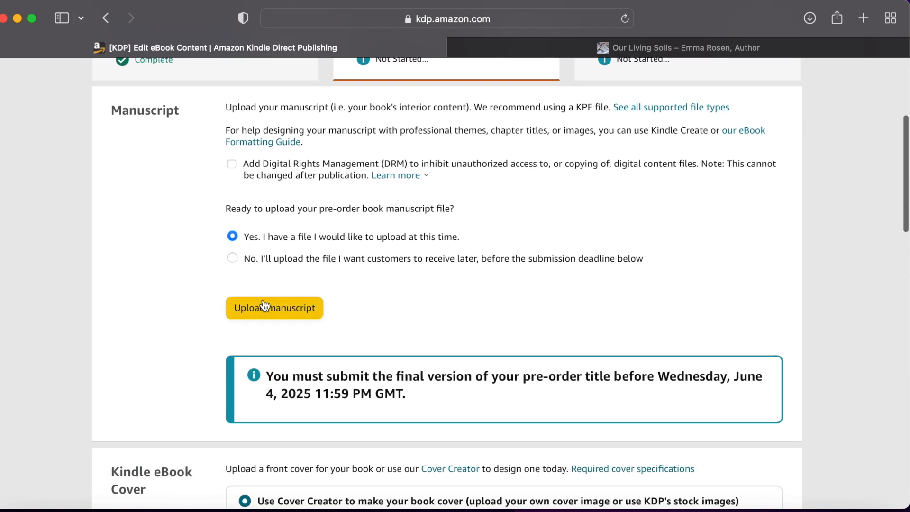
left_click(262, 315)
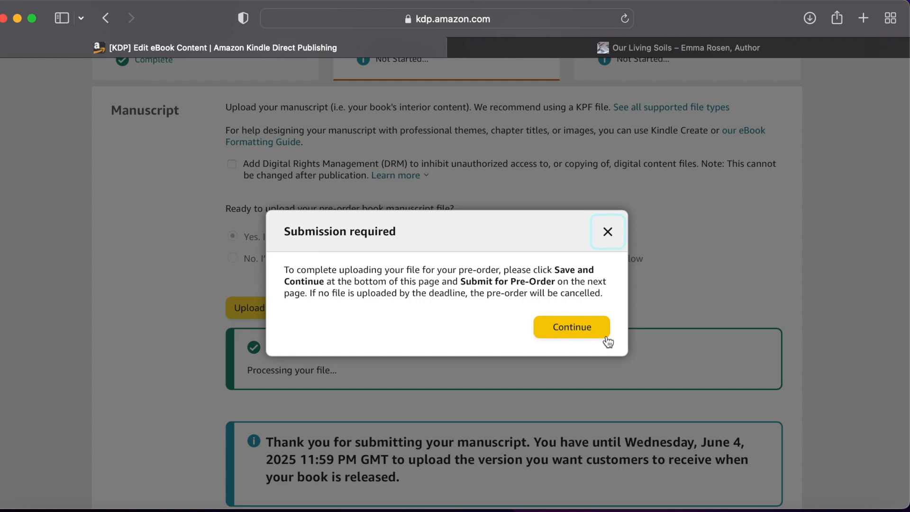
left_click(584, 331)
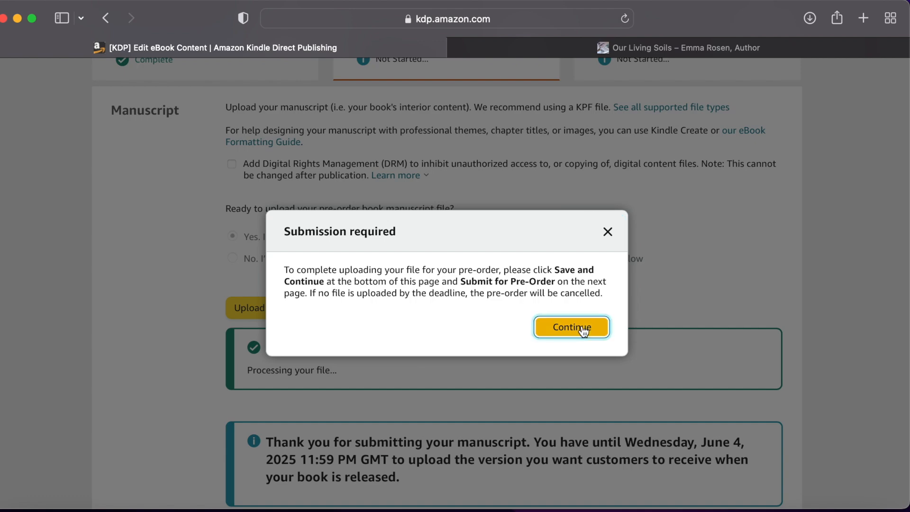
Step: Set the Kindle eBook cover to an existing JPG/TIFF file instead of Cover Creator, and upload the cover
scroll(583, 328, "down", 2)
scroll(501, 383, "down", 1)
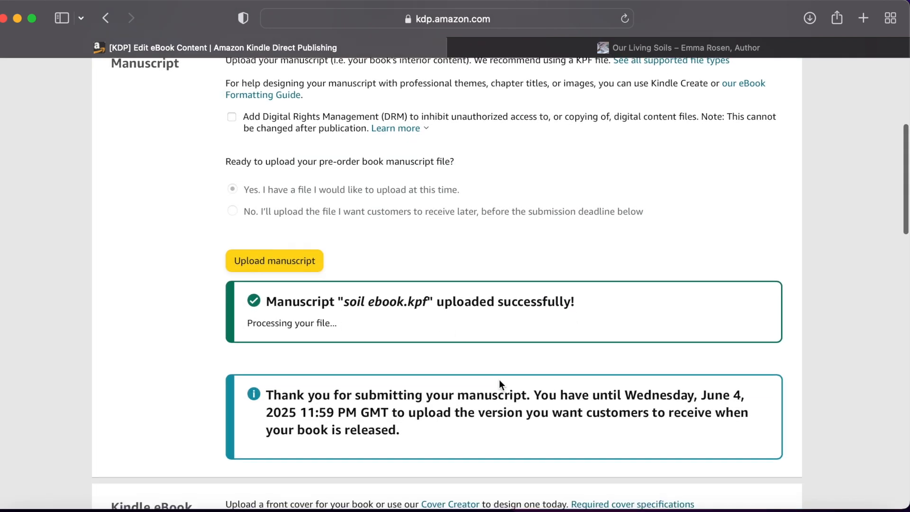
scroll(499, 381, "down", 2)
scroll(500, 381, "down", 3)
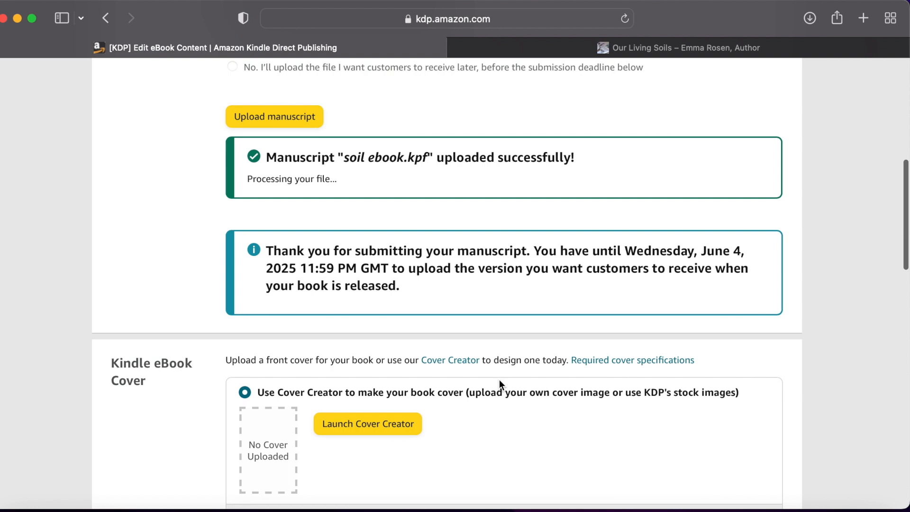
scroll(500, 384, "down", 1)
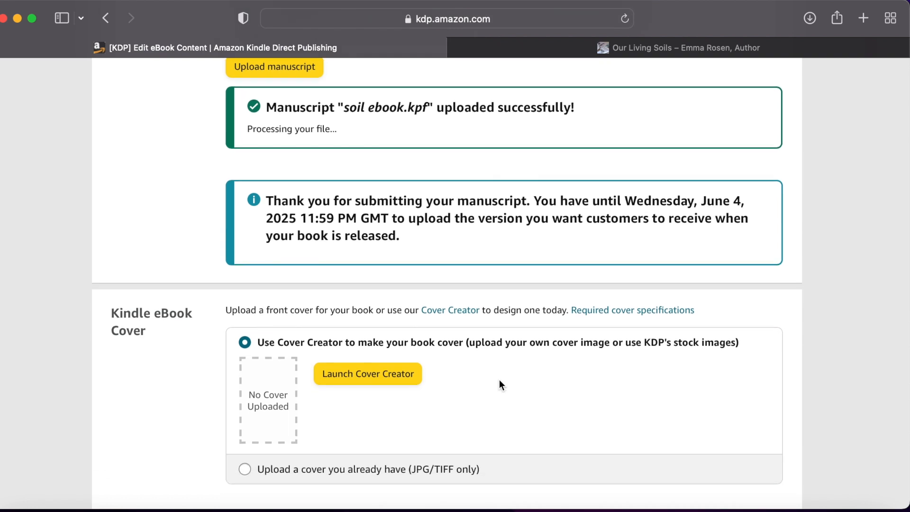
scroll(500, 384, "up", 1)
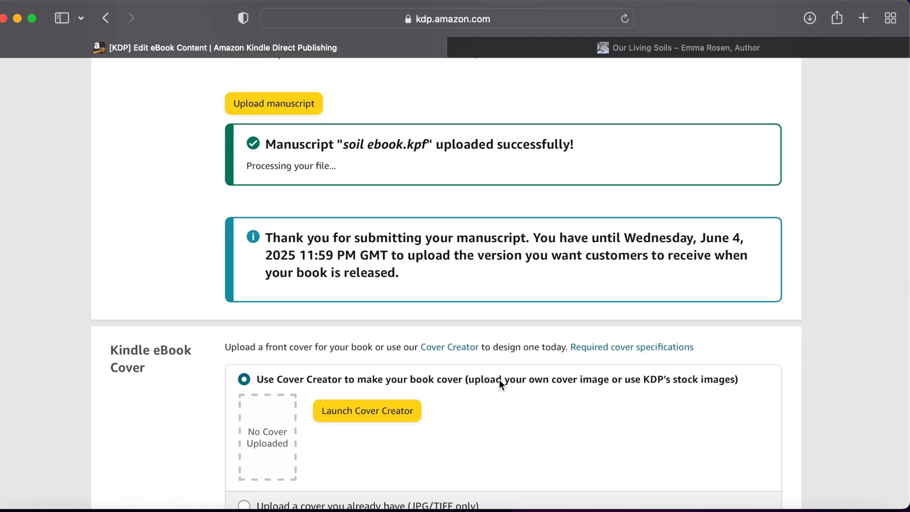
scroll(499, 379, "down", 2)
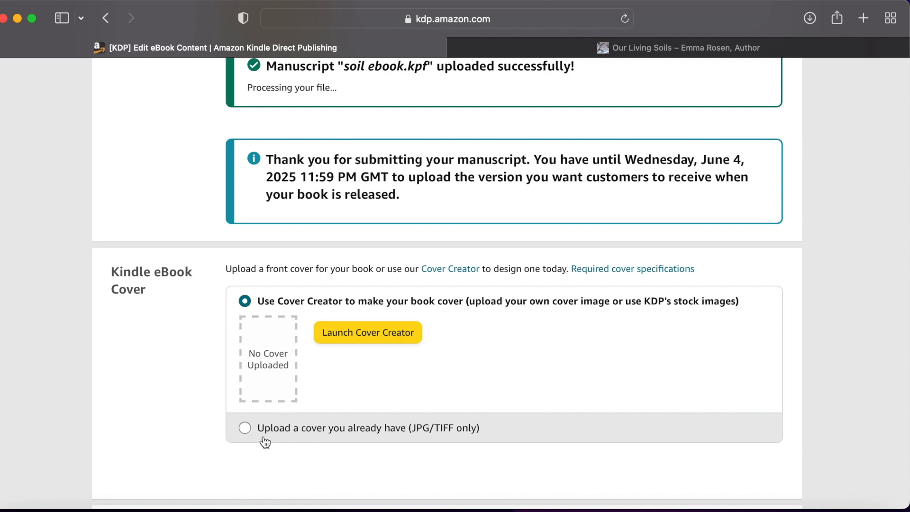
left_click(245, 429)
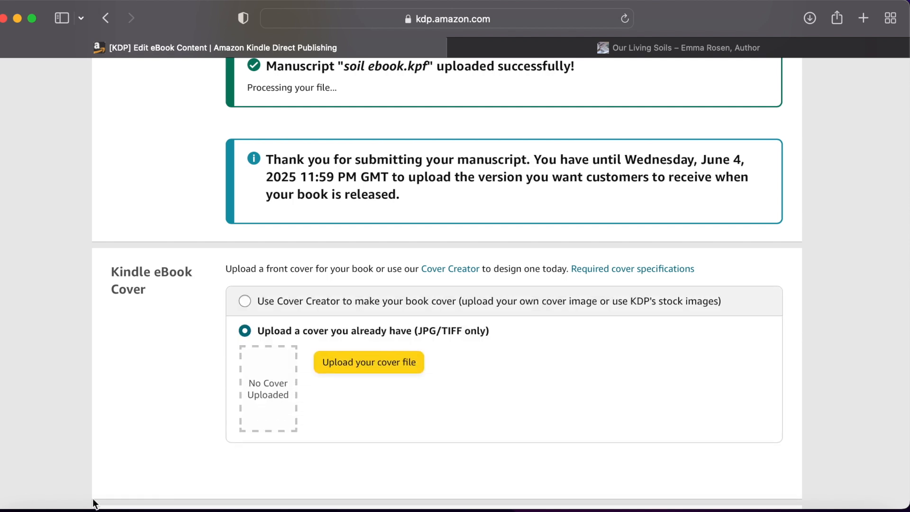
left_click(370, 362)
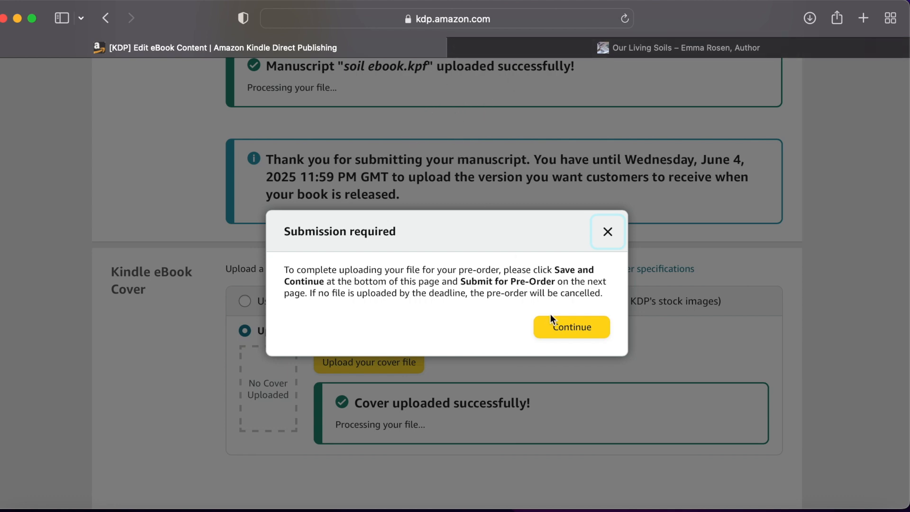
left_click(582, 335)
Step: Answer No to the question about using AI tools for the book's texts, images or translations
scroll(583, 339, "down", 10)
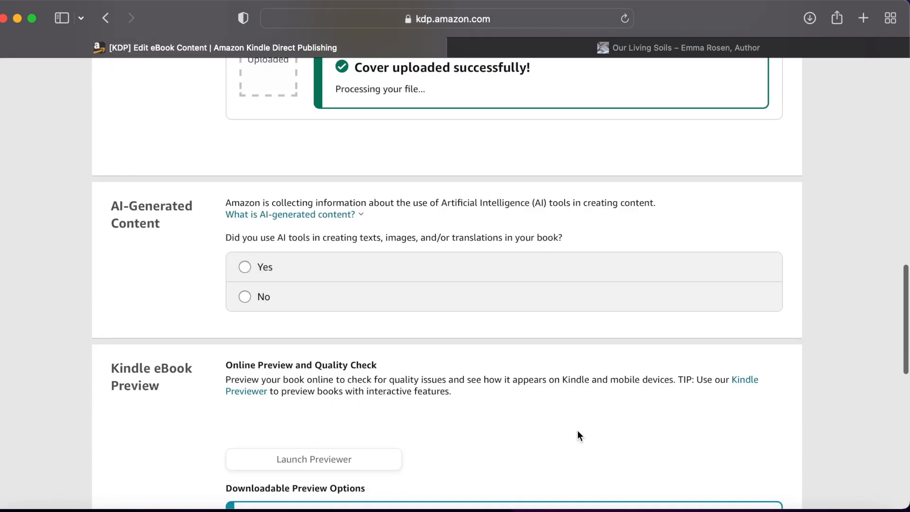
left_click(241, 297)
scroll(238, 297, "down", 4)
scroll(307, 352, "down", 2)
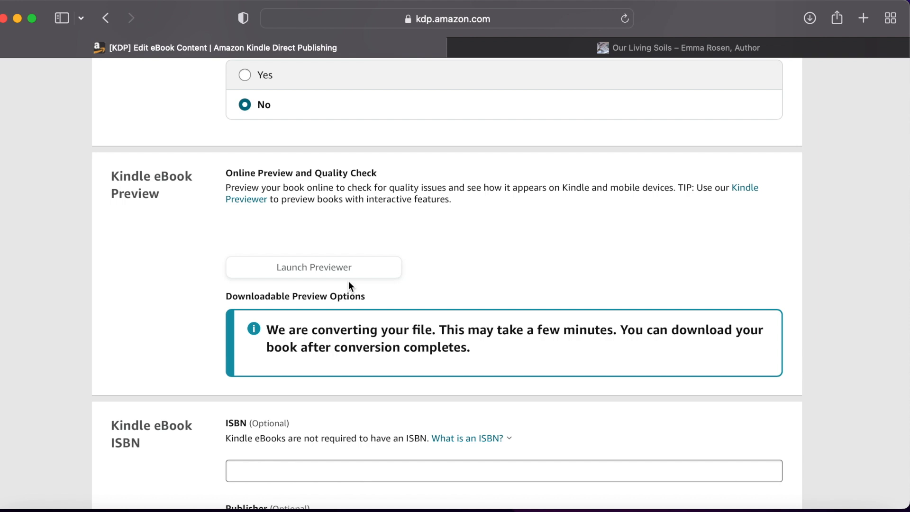
scroll(349, 283, "down", 2)
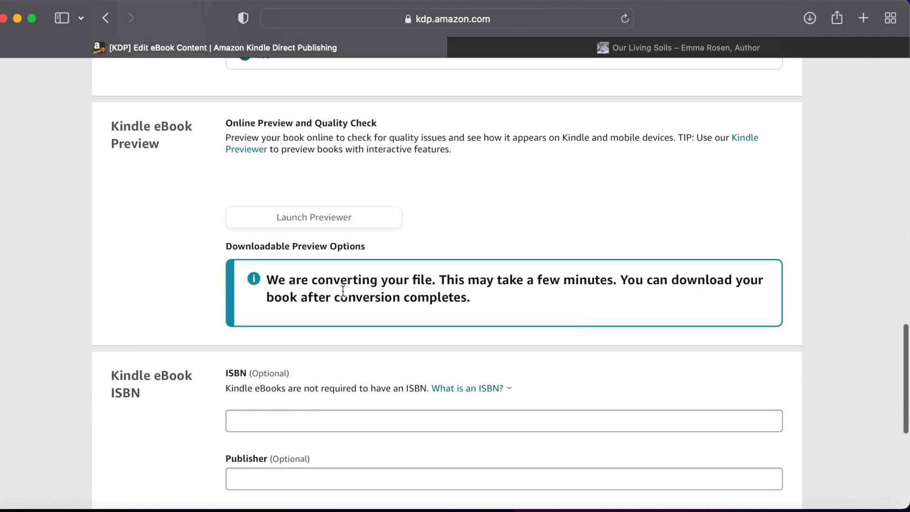
scroll(348, 285, "down", 3)
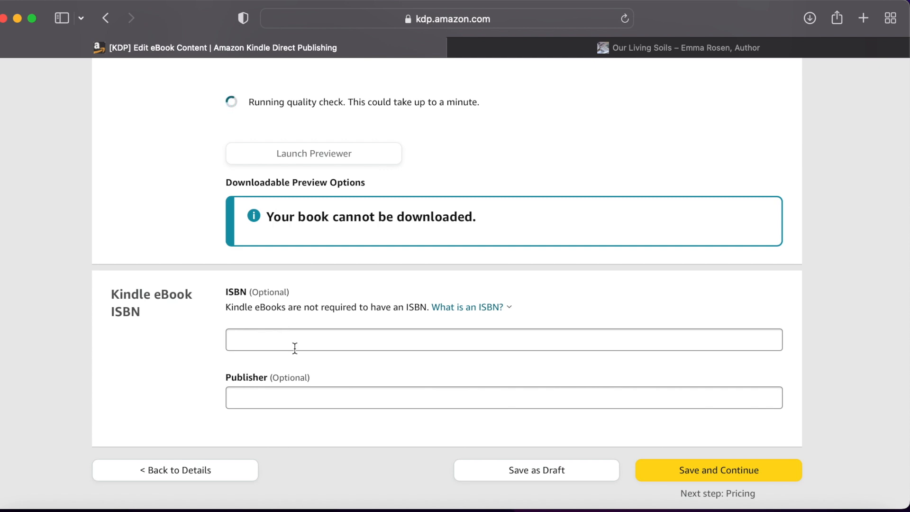
Step: Enter Sartain Publishing Ltd as the eBook's publisher, leaving the ISBN blank
left_click(268, 400)
type("S")
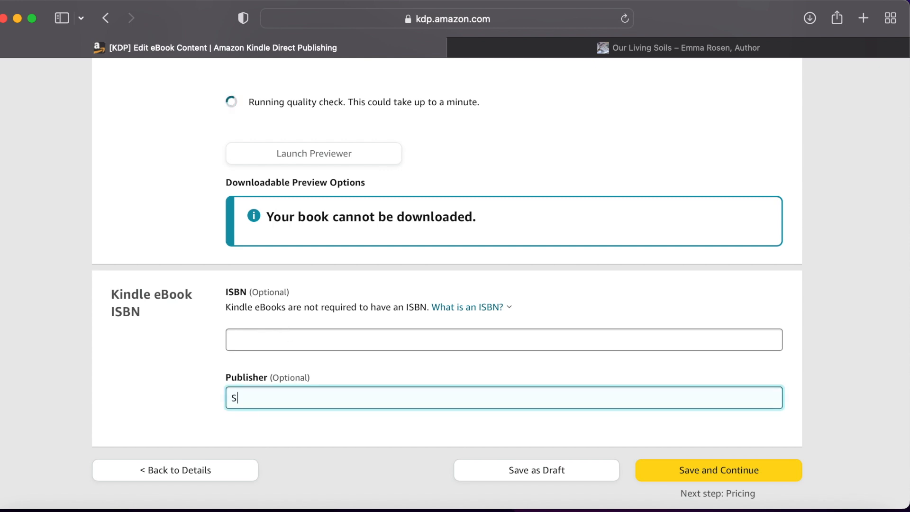
type("artain Pub")
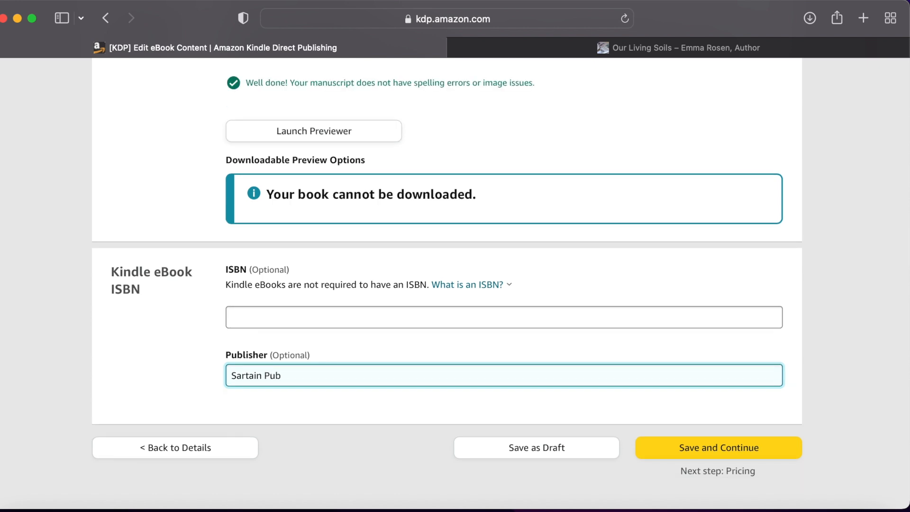
type("lishing Ltd")
Step: Launch the online previewer for the eBook, refresh it and dismiss the interactive-features alert and the quality-issues tip
scroll(324, 312, "up", 2)
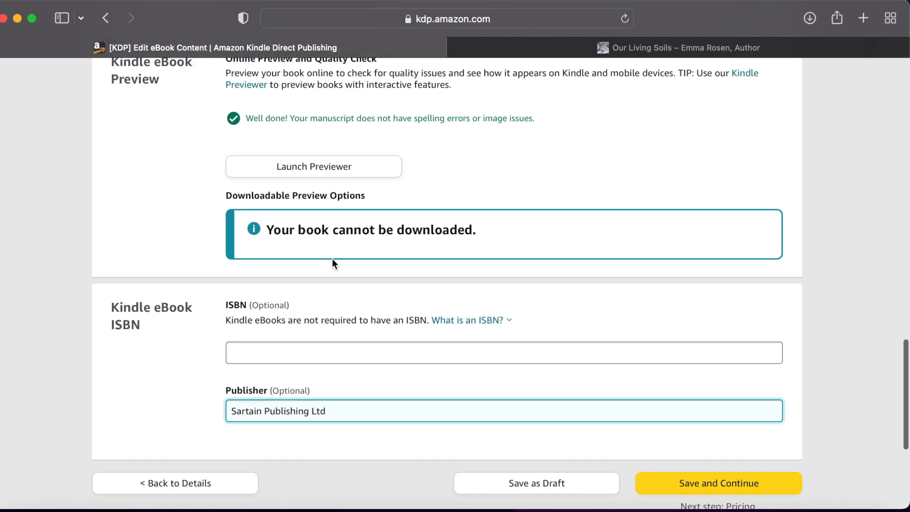
left_click(315, 179)
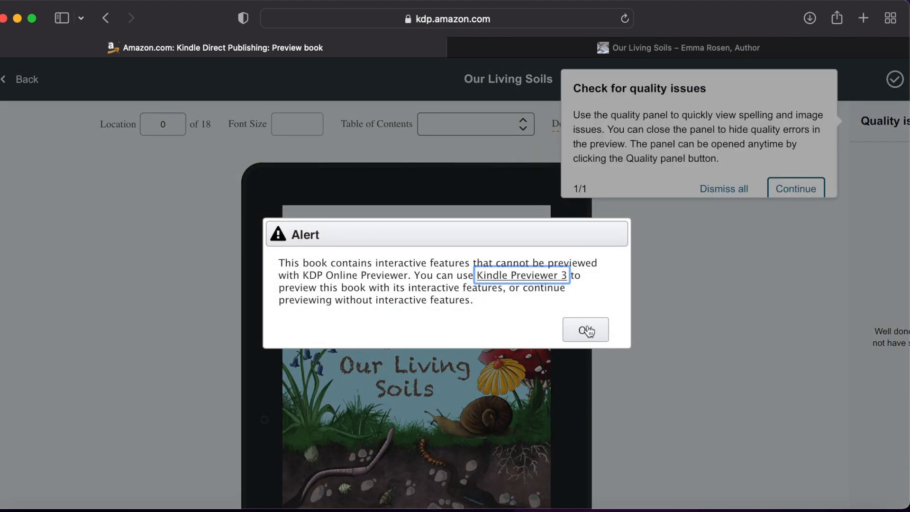
left_click(586, 330)
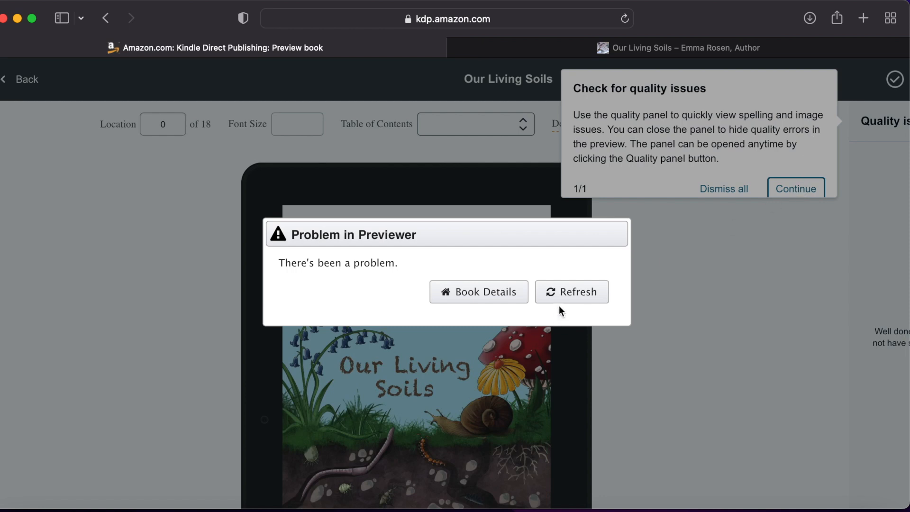
left_click(581, 298)
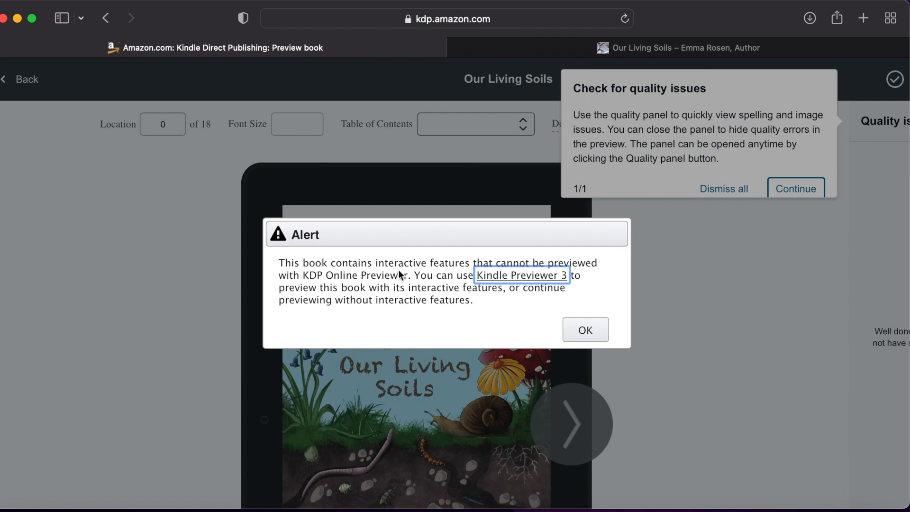
left_click(583, 330)
left_click(795, 192)
Step: Page through the book in the tablet preview from the cover to location 6
scroll(516, 372, "down", 3)
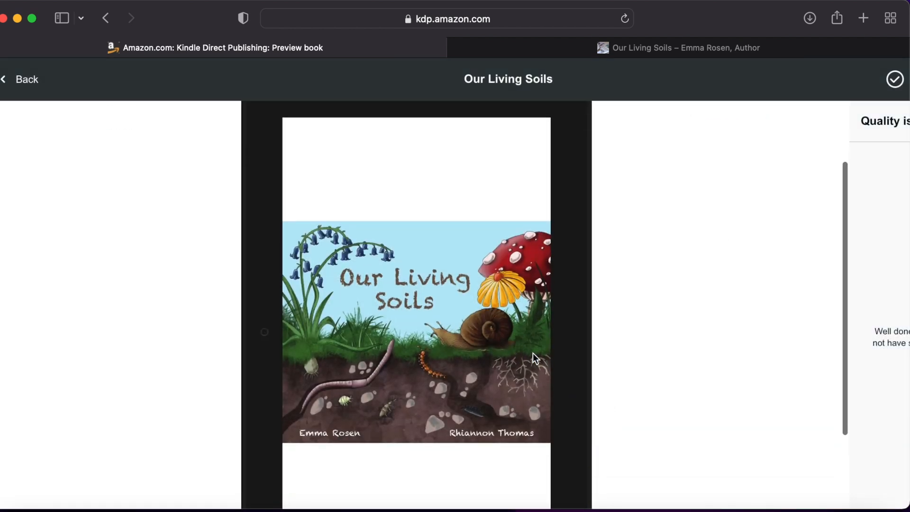
left_click(571, 341)
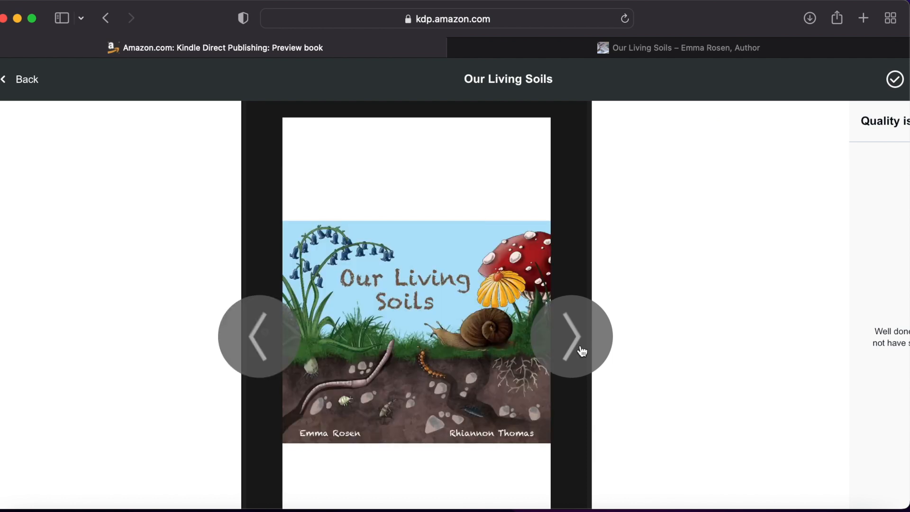
left_click(573, 353)
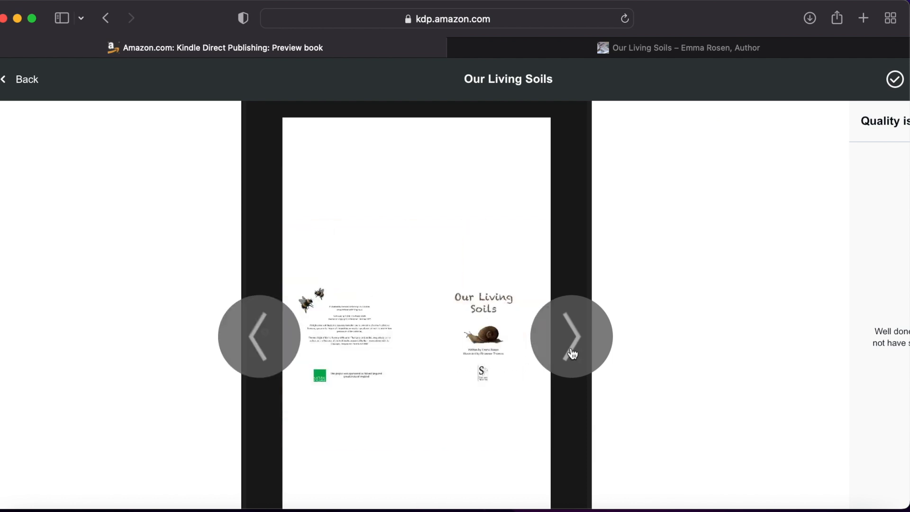
left_click(572, 351)
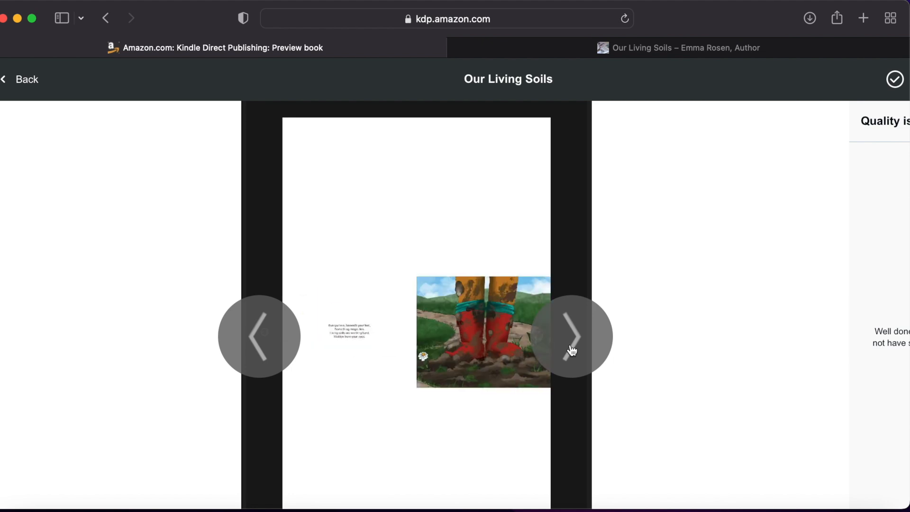
left_click(573, 351)
left_click(573, 350)
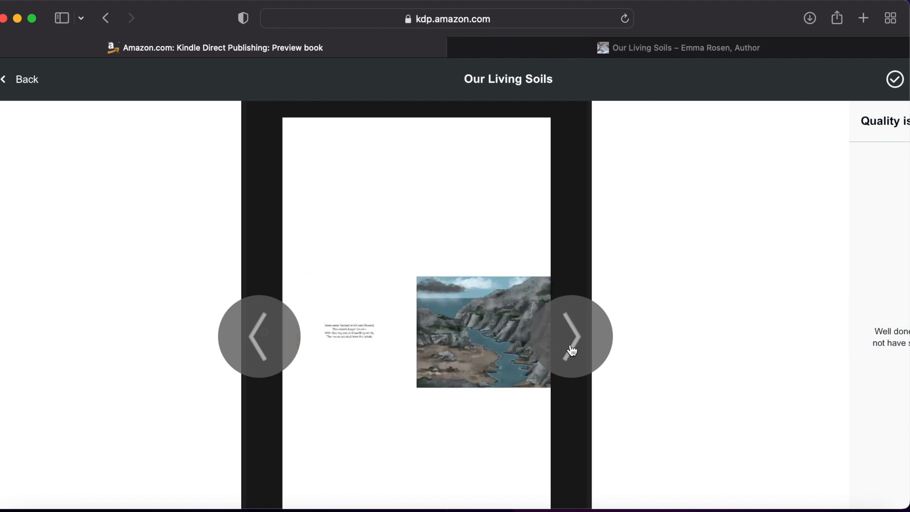
left_click(573, 351)
Step: Preview the fern spread in landscape orientation on the Tablet, Phone and Kindle E-reader devices
scroll(491, 258, "up", 3)
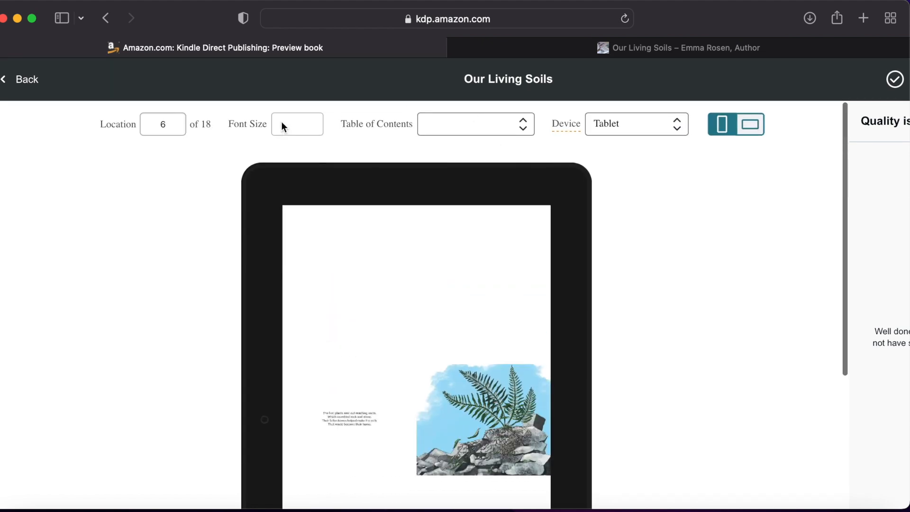
left_click(653, 124)
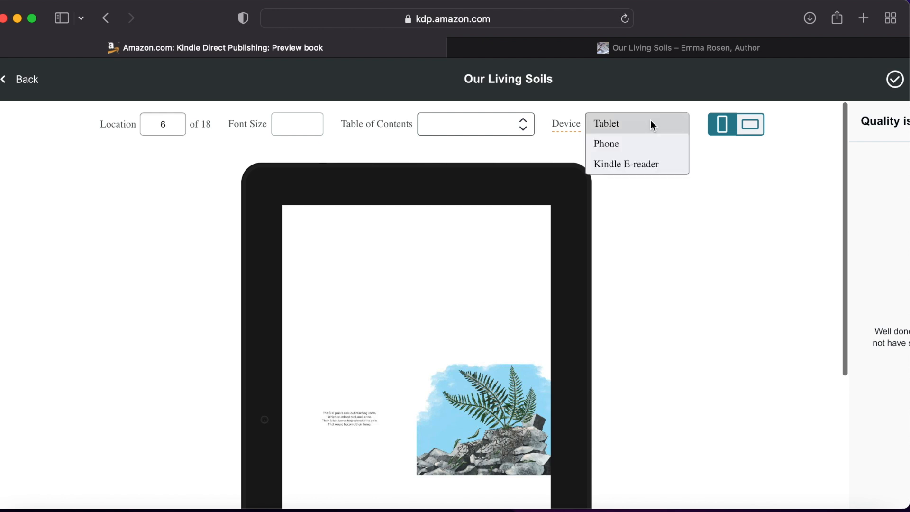
left_click(750, 124)
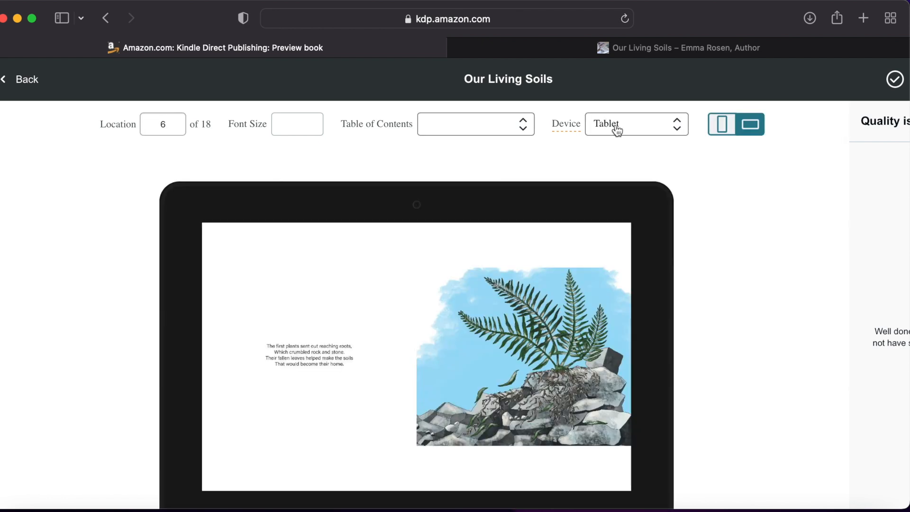
left_click(652, 125)
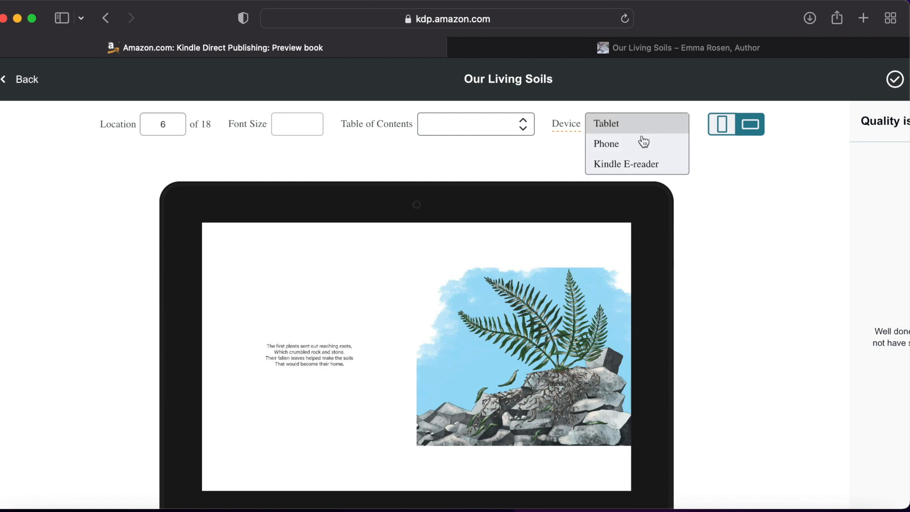
left_click(633, 144)
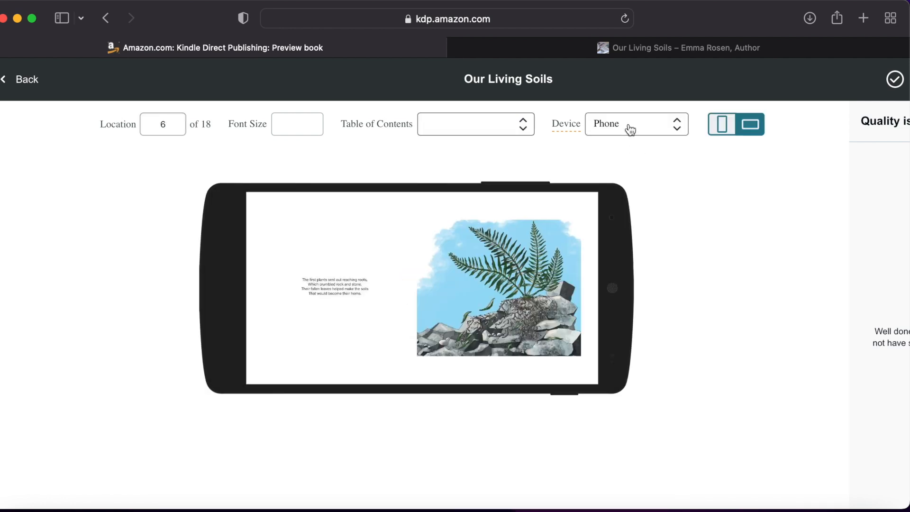
left_click(630, 125)
left_click(633, 166)
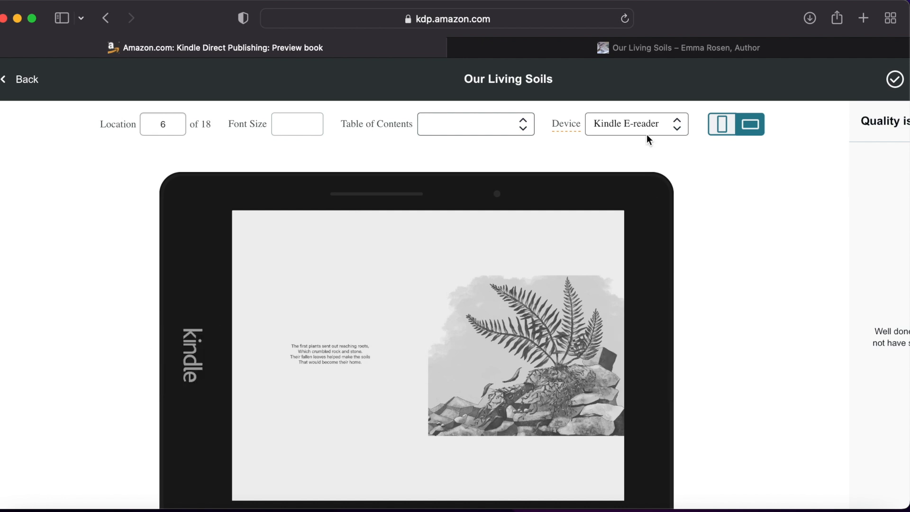
left_click(636, 123)
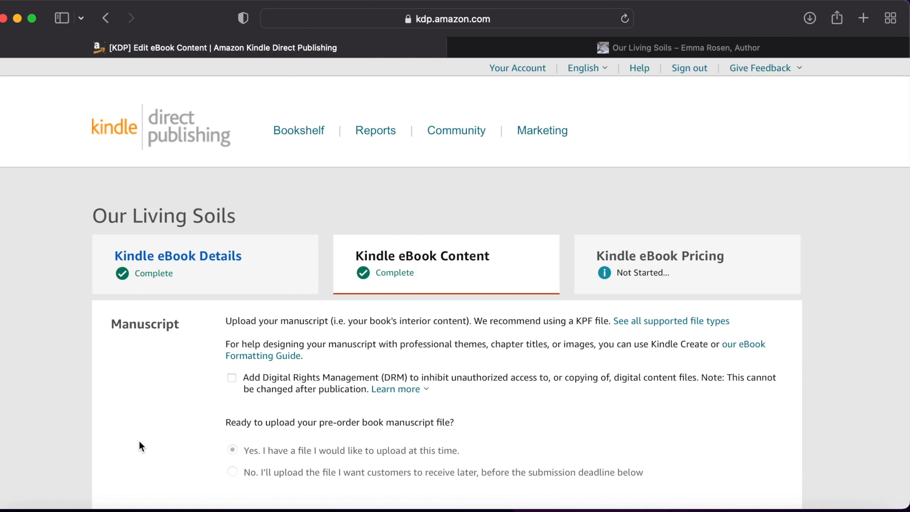
Step: Upload the pre-order manuscript file "soil ebook.kpf" again and acknowledge the submission notice
scroll(348, 305, "up", 1)
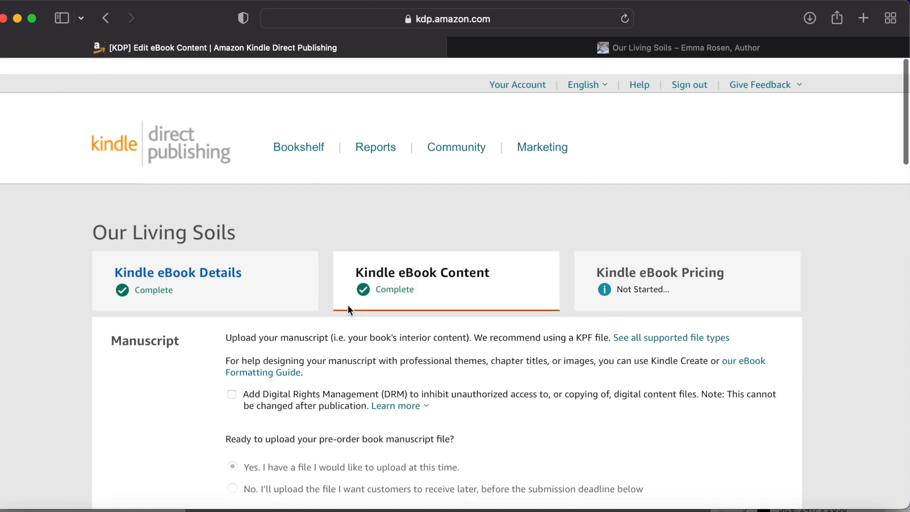
scroll(348, 305, "down", 5)
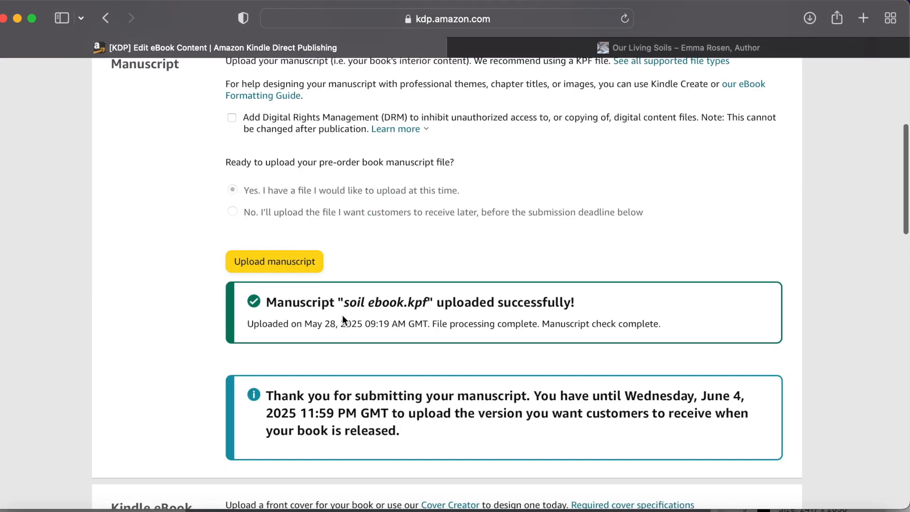
left_click(285, 268)
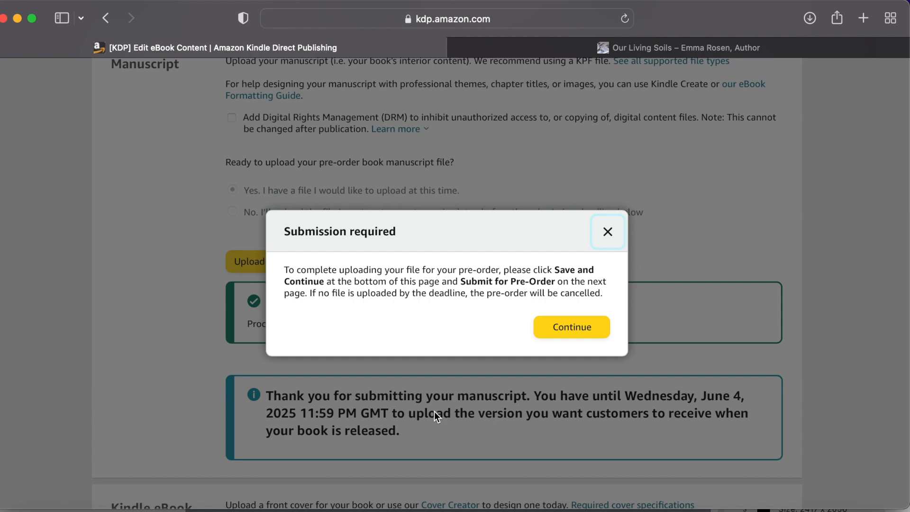
left_click(595, 332)
Step: Confirm that the AI-generated content answers are accurate for the newly uploaded manuscript
scroll(595, 332, "down", 10)
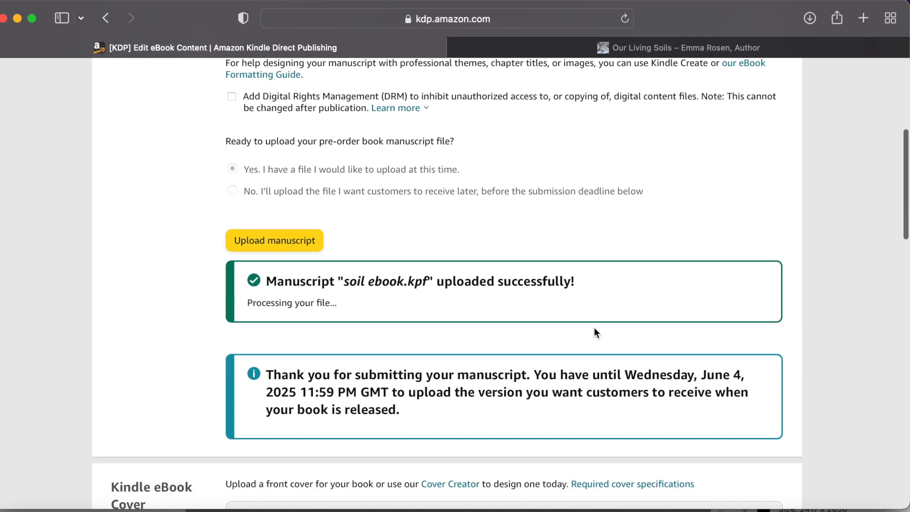
scroll(595, 332, "down", 3)
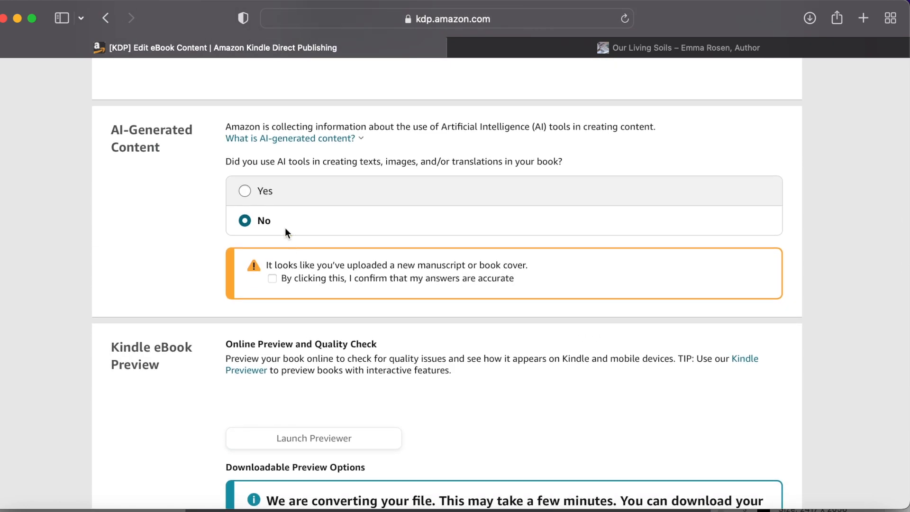
left_click(273, 279)
Step: Launch the online previewer for the new manuscript upload, dismiss the alert and page forward to location 2
scroll(426, 312, "down", 6)
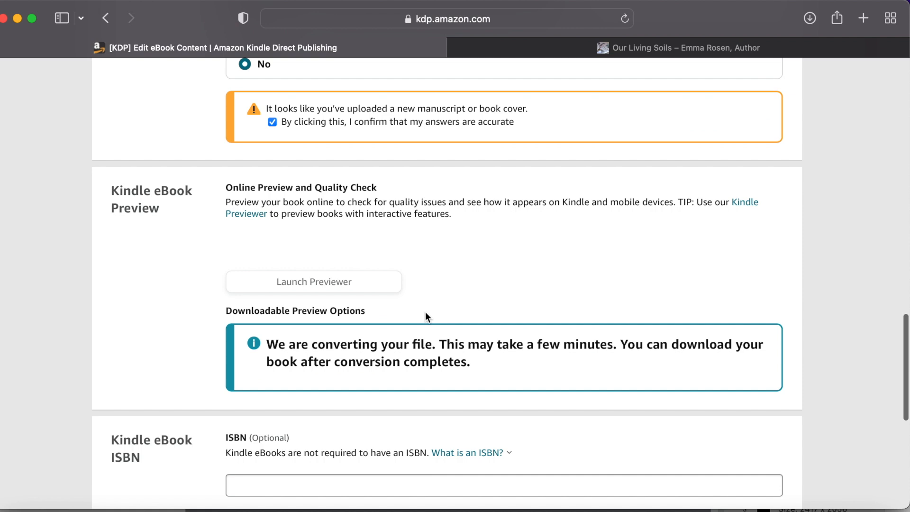
scroll(356, 331, "down", 1)
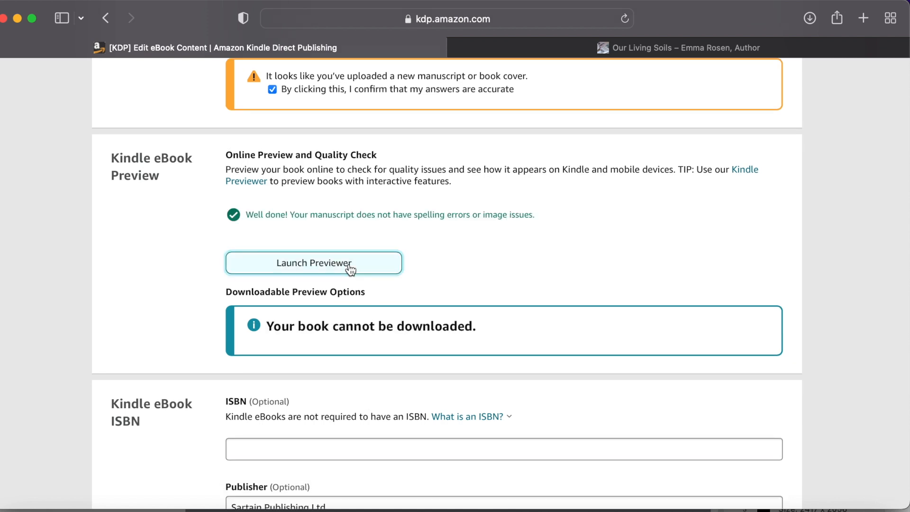
left_click(350, 269)
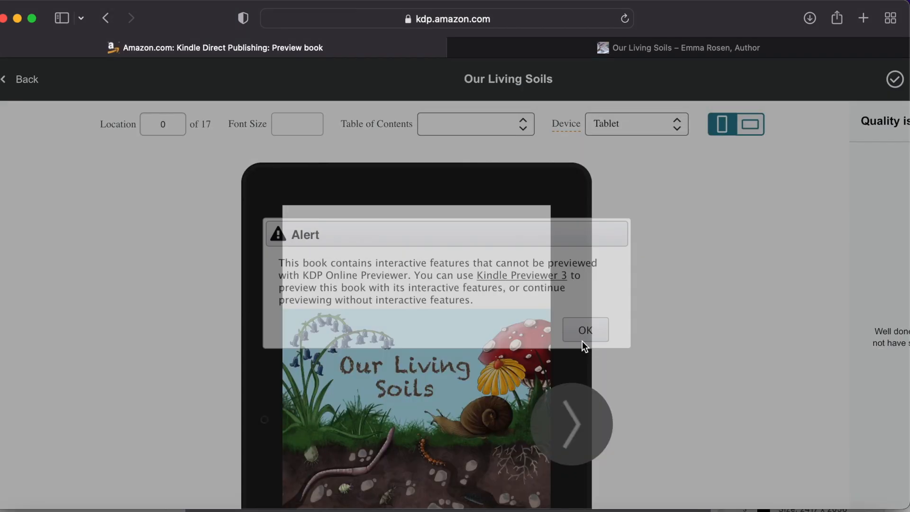
left_click(587, 331)
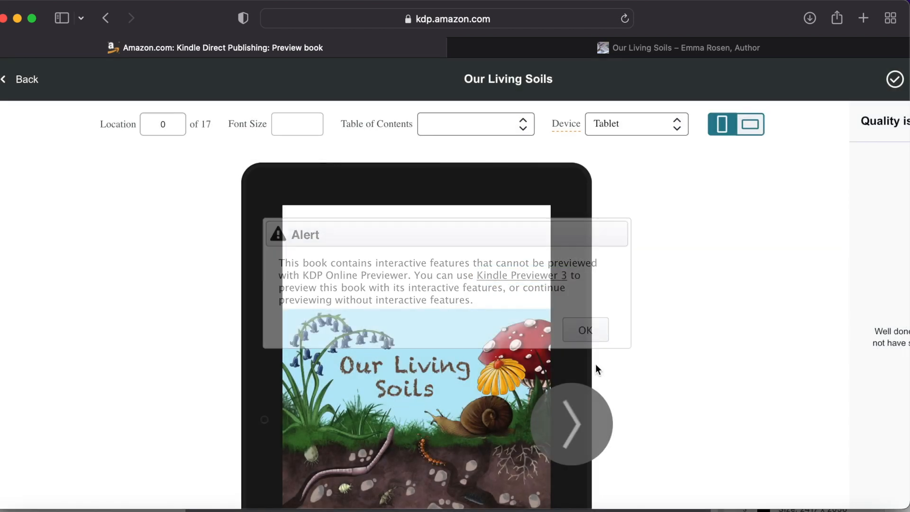
left_click(585, 433)
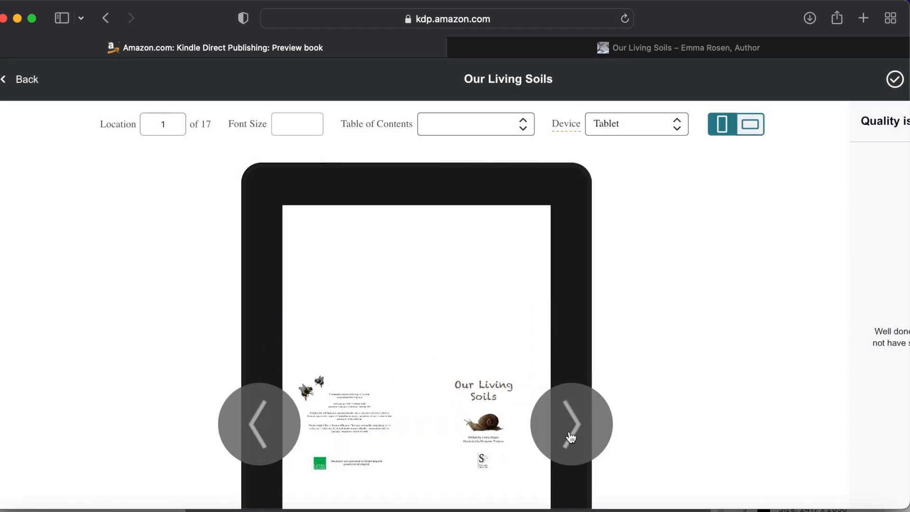
left_click(571, 435)
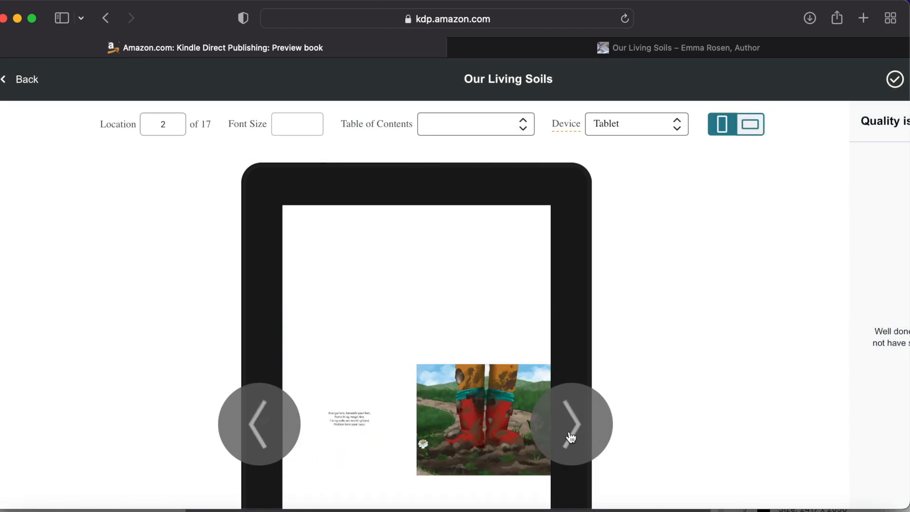
Step: Preview the red boots spread in landscape orientation on the Tablet and Kindle E-reader devices
left_click(754, 129)
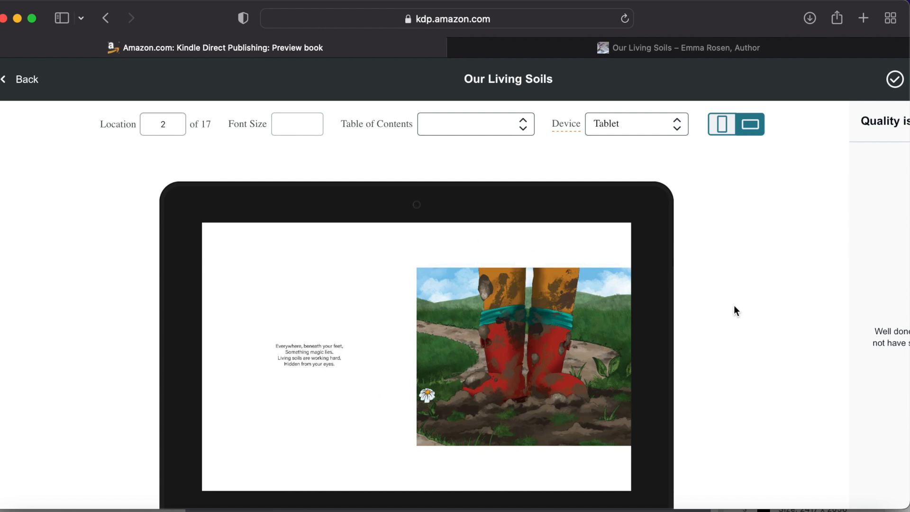
scroll(734, 305, "right", 5)
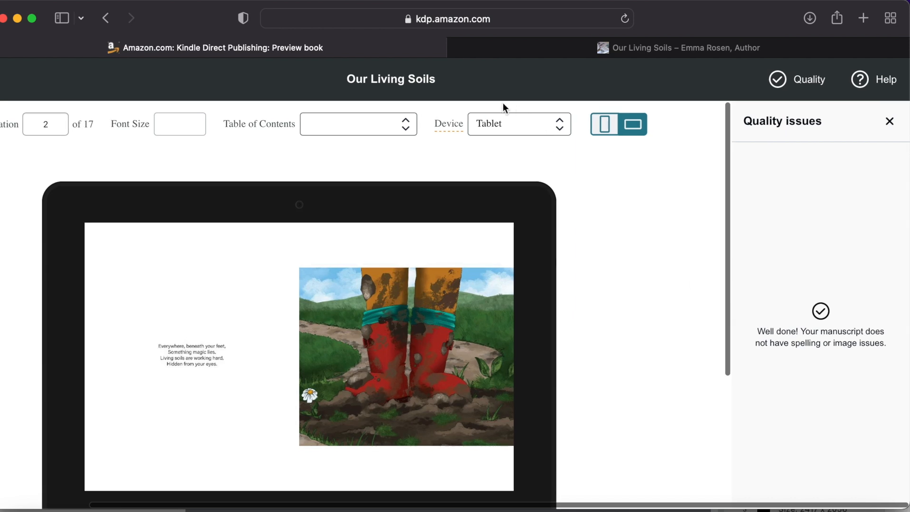
left_click(505, 125)
left_click(512, 164)
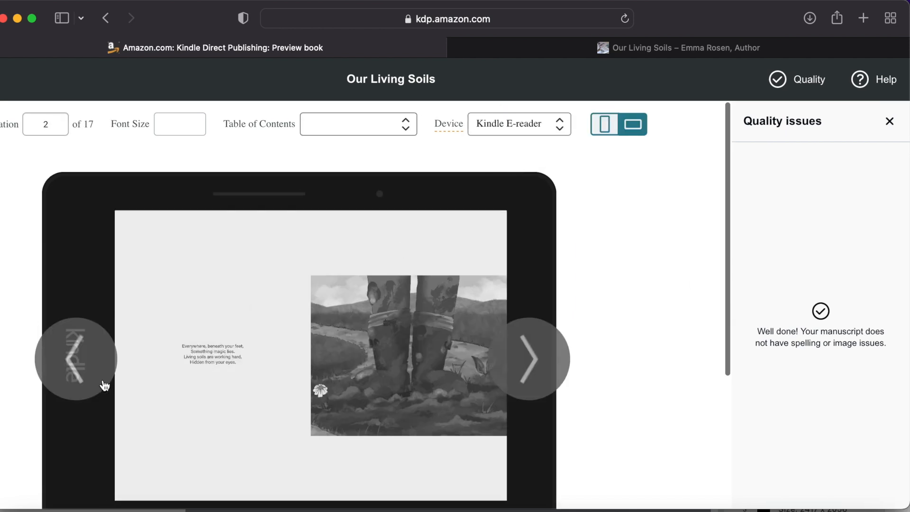
Step: Switch the preview device to Phone and page forward to location 5
left_click(545, 125)
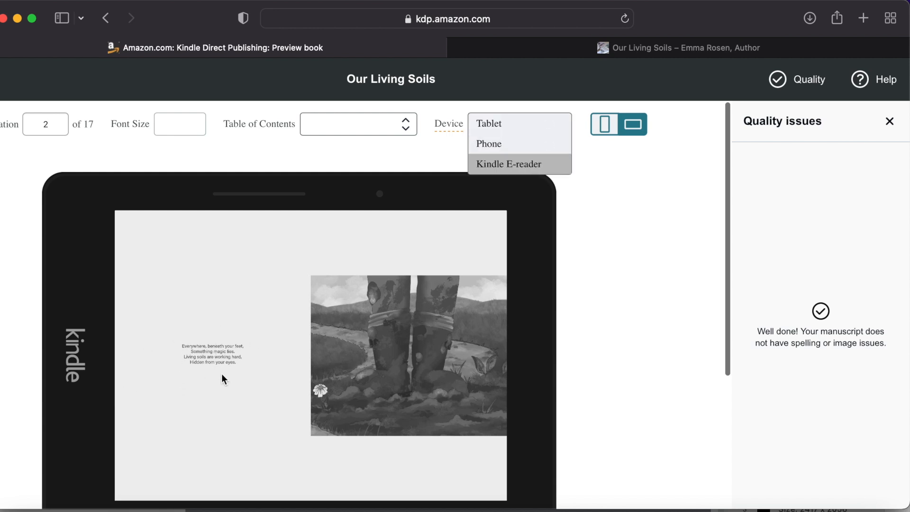
left_click(551, 148)
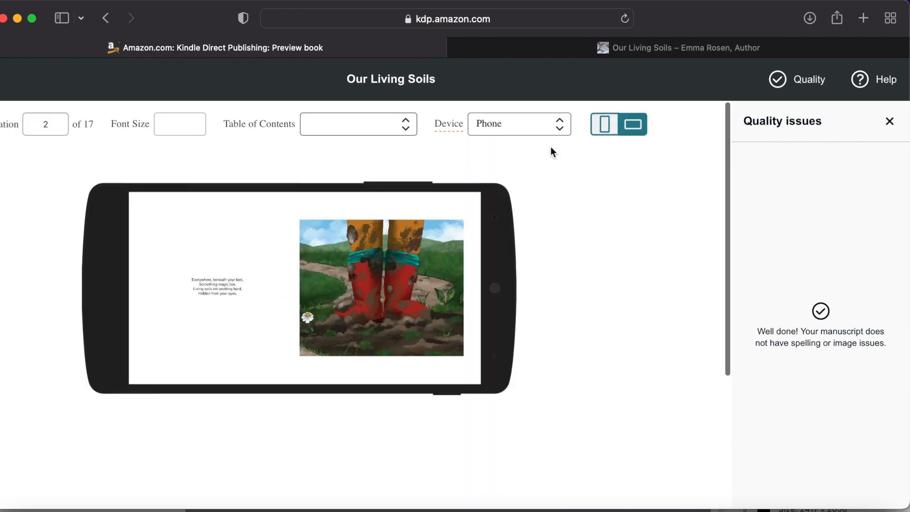
left_click(478, 303)
left_click(478, 304)
left_click(481, 303)
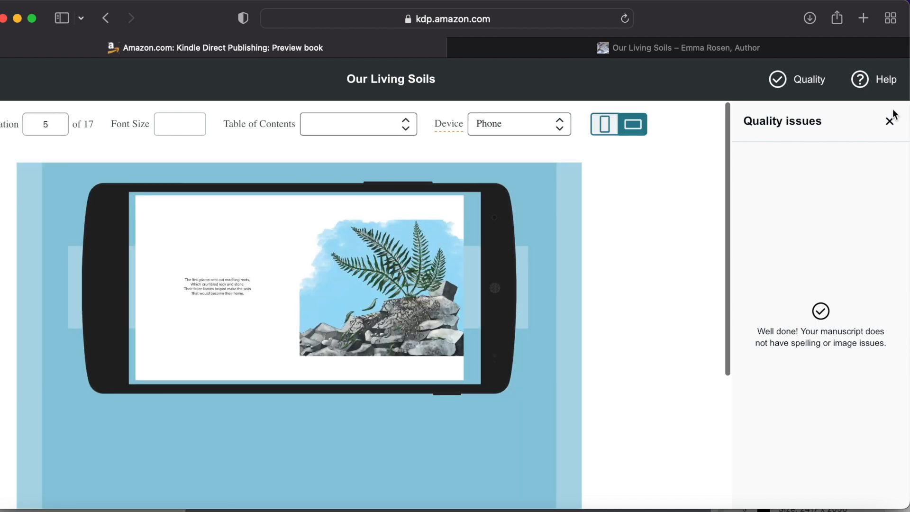
Step: Dismiss the quality issues list and leave the previewer for the eBook content page
left_click(890, 126)
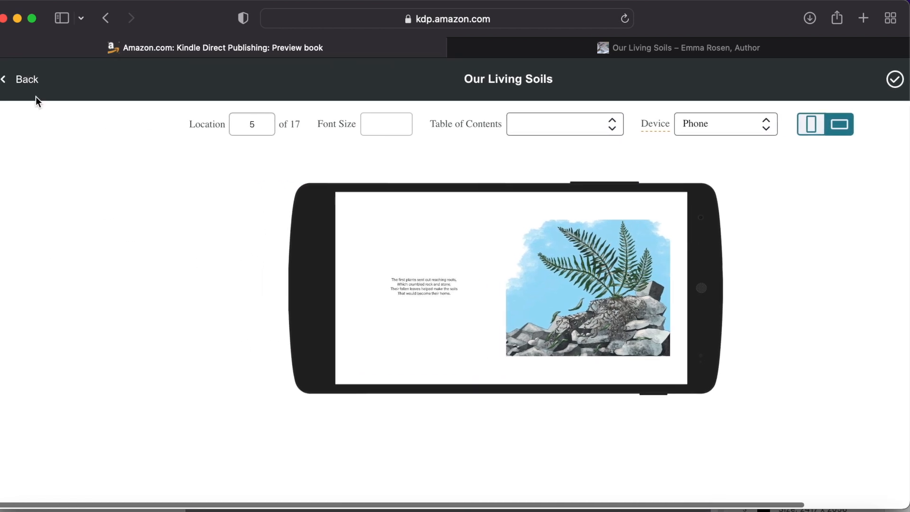
left_click(17, 78)
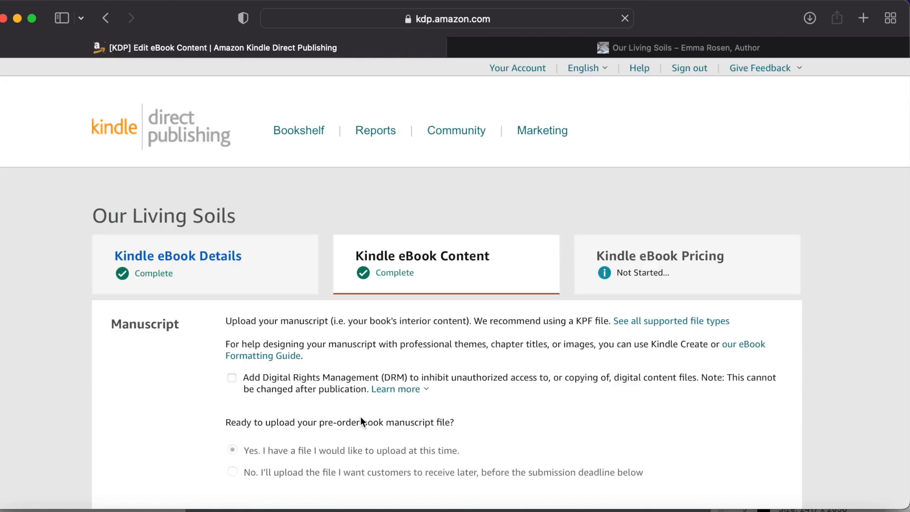
Step: Look over the manuscript, cover, AI-generated content and ISBN sections, and save the content page to continue to pricing
scroll(500, 478, "down", 3)
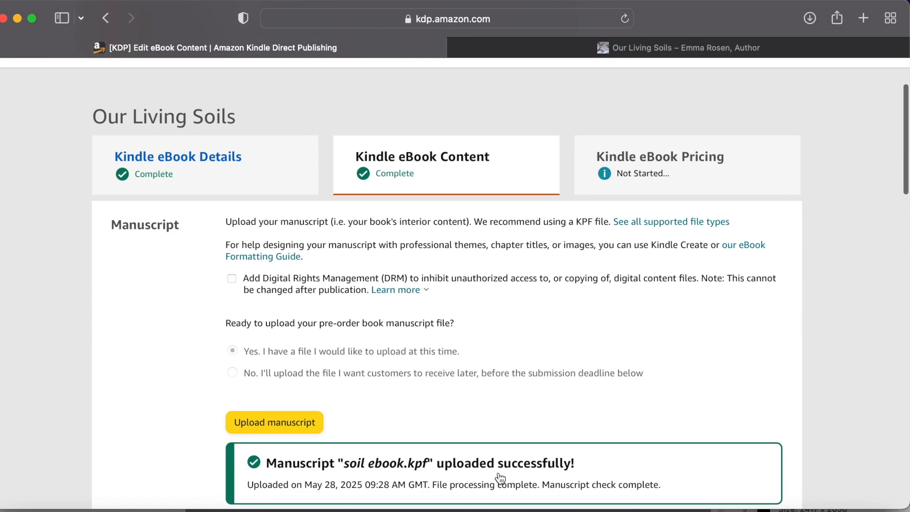
scroll(323, 439, "down", 1)
scroll(526, 419, "down", 2)
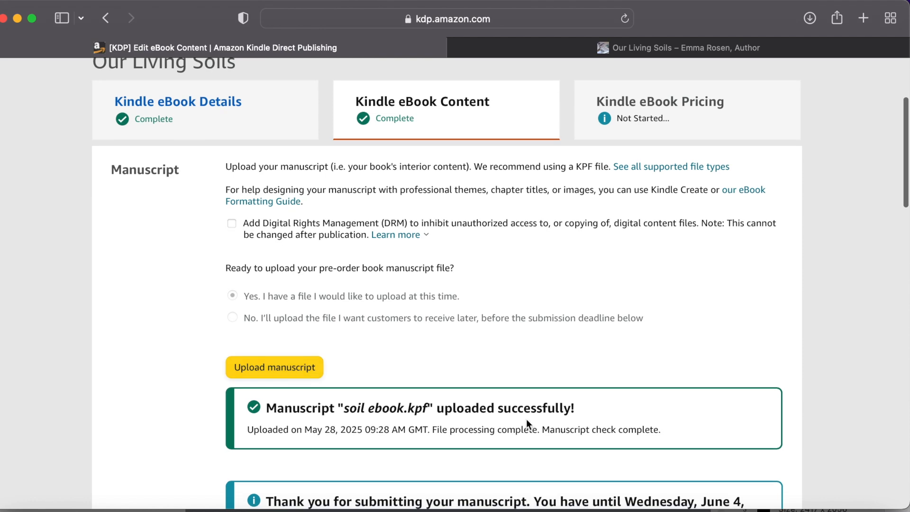
scroll(527, 422, "down", 10)
scroll(462, 405, "up", 2)
scroll(462, 405, "down", 3)
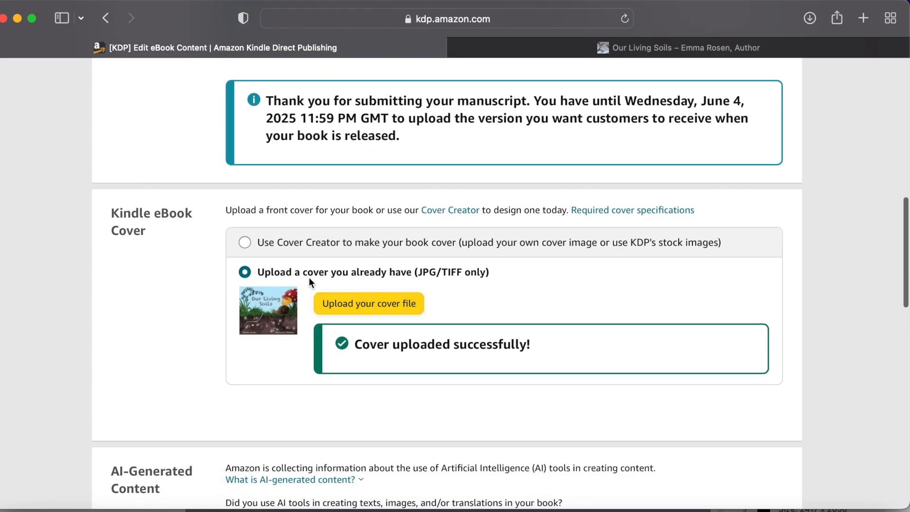
scroll(309, 277, "up", 2)
scroll(371, 411, "down", 2)
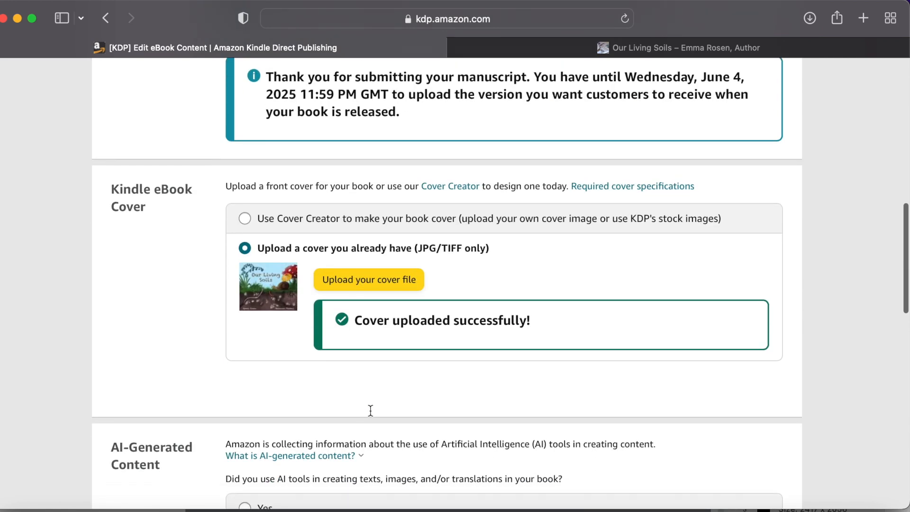
scroll(490, 462, "down", 4)
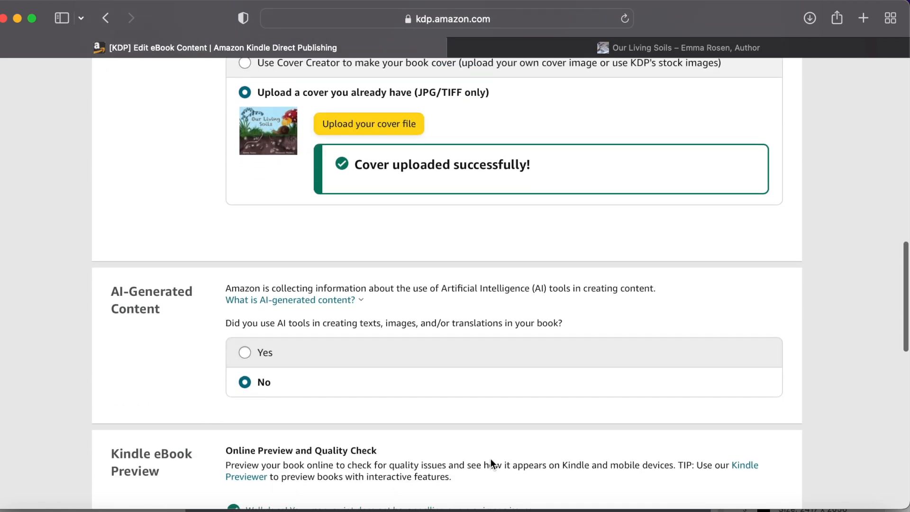
scroll(491, 459, "down", 12)
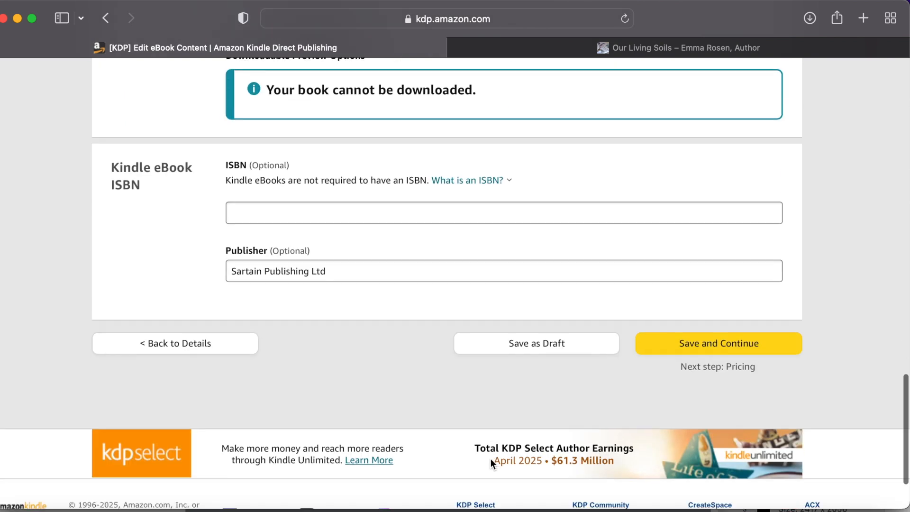
left_click(734, 350)
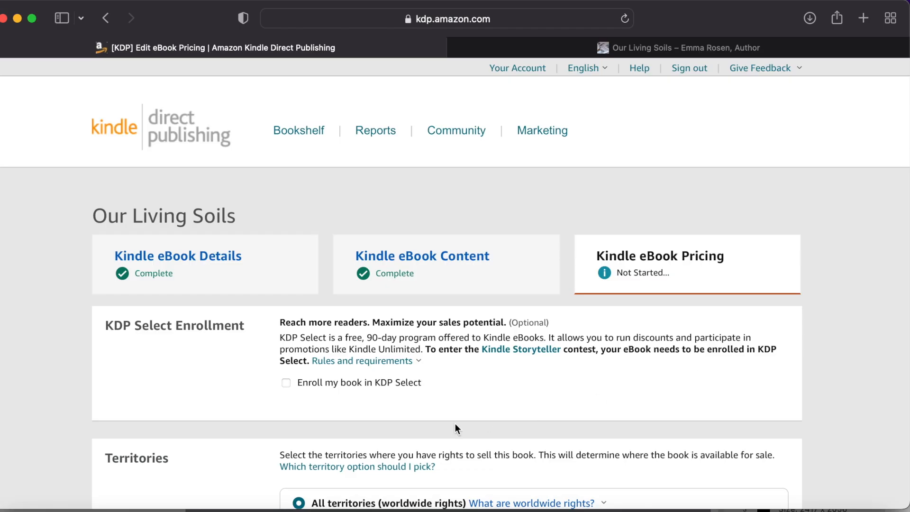
Step: Enroll the book in KDP Select and consult the program's rules and requirements
scroll(455, 428, "down", 1)
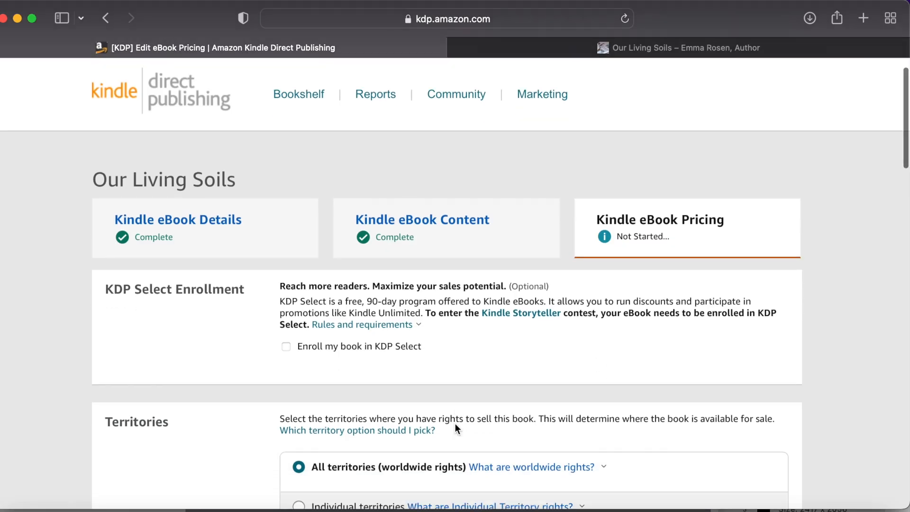
left_click(287, 348)
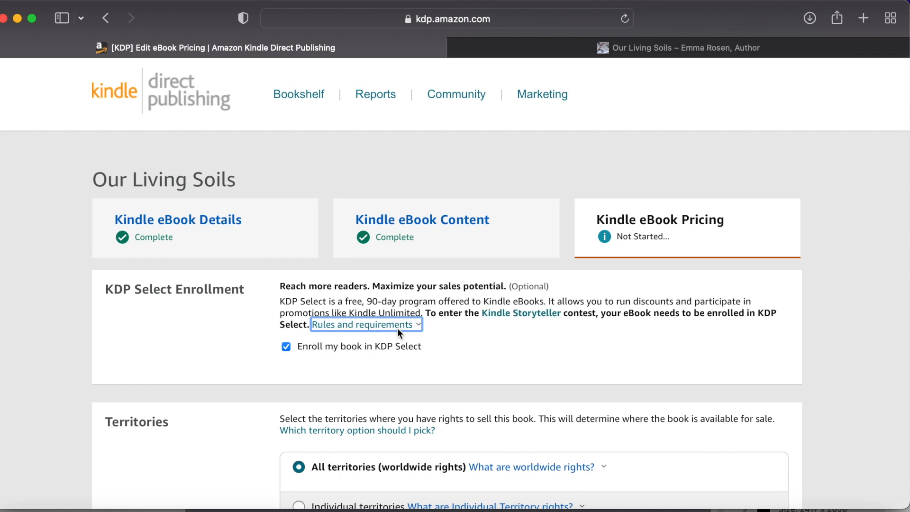
left_click(490, 343)
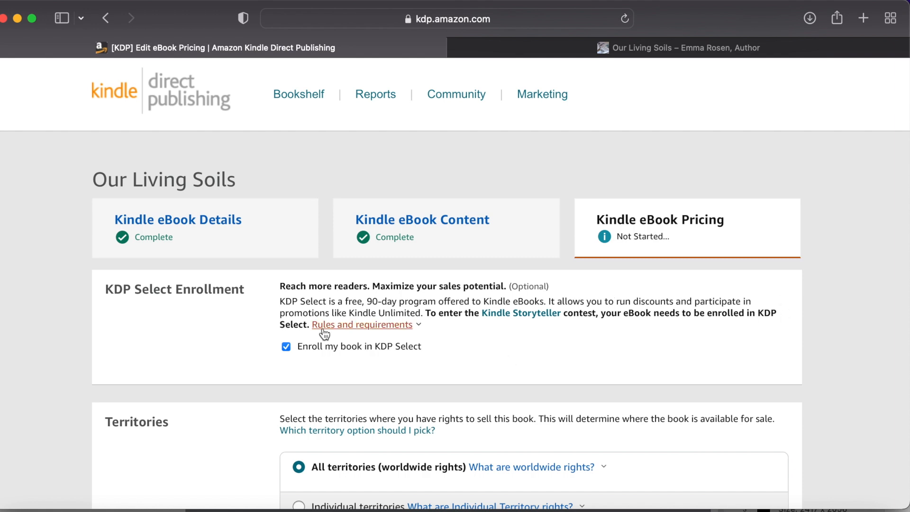
mouse_move(324, 334)
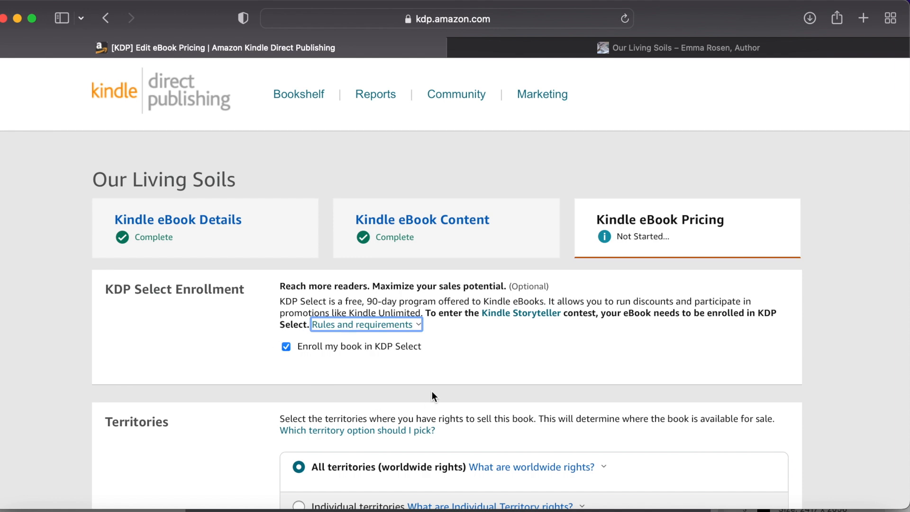
Step: Compare the 35% and 70% royalty plans' allowed price ranges and choose the 35% plan, keeping worldwide territories
scroll(431, 391, "down", 3)
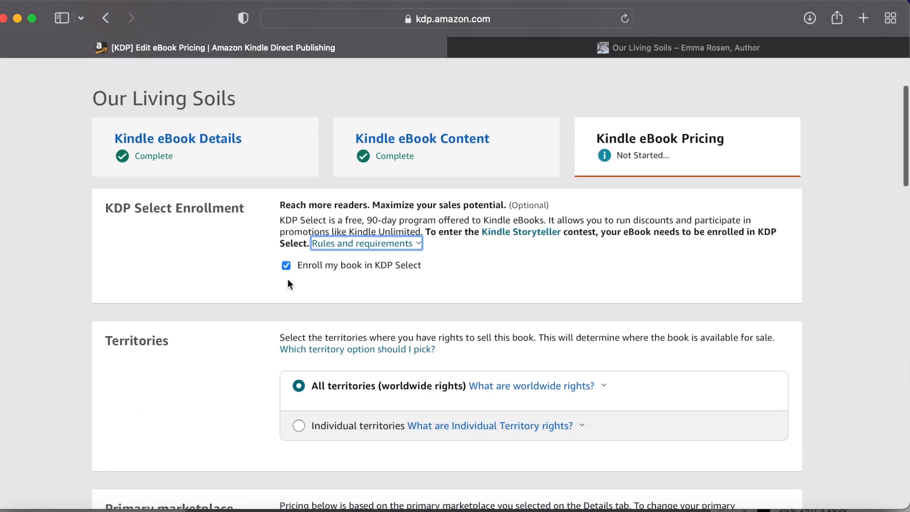
scroll(331, 311, "down", 3)
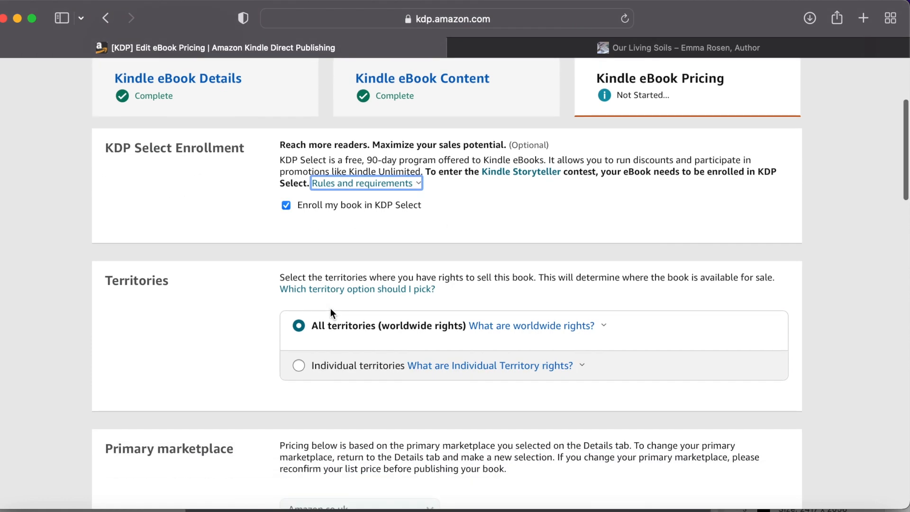
scroll(332, 313, "up", 2)
scroll(425, 325, "down", 2)
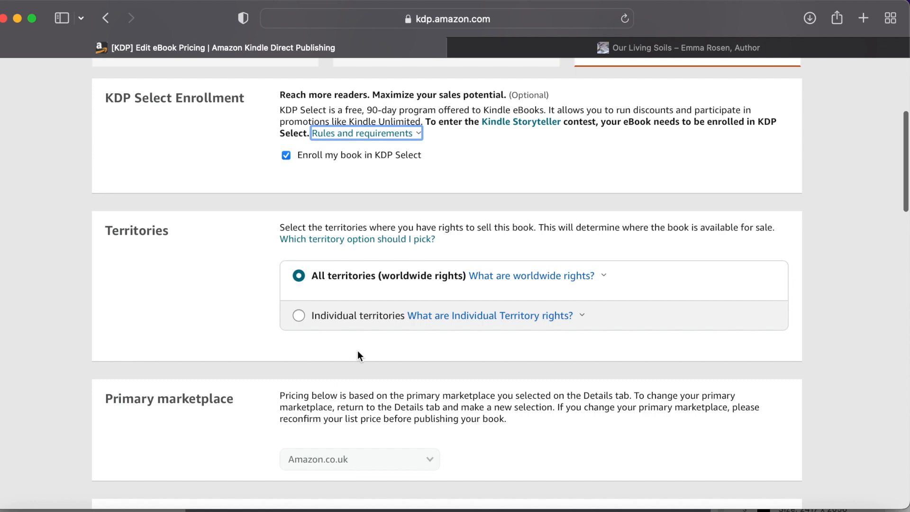
scroll(358, 355, "down", 3)
scroll(409, 337, "down", 5)
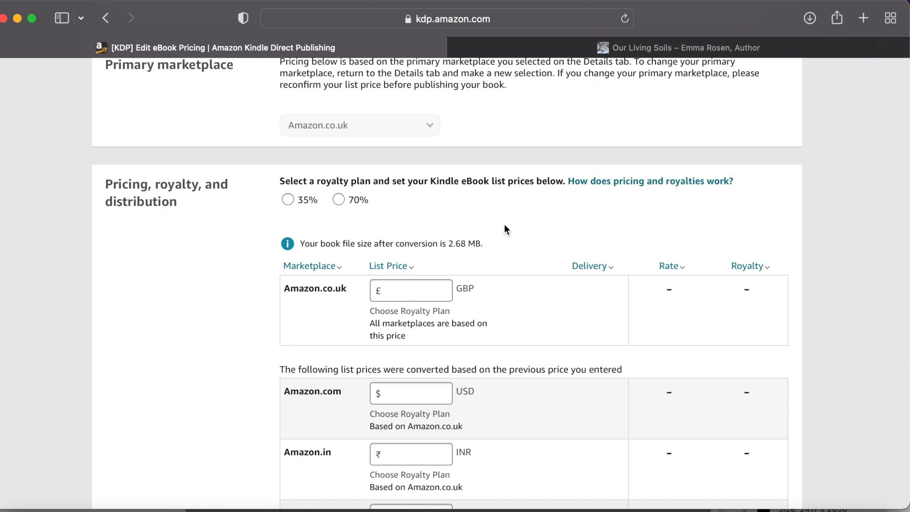
left_click(288, 200)
left_click(340, 201)
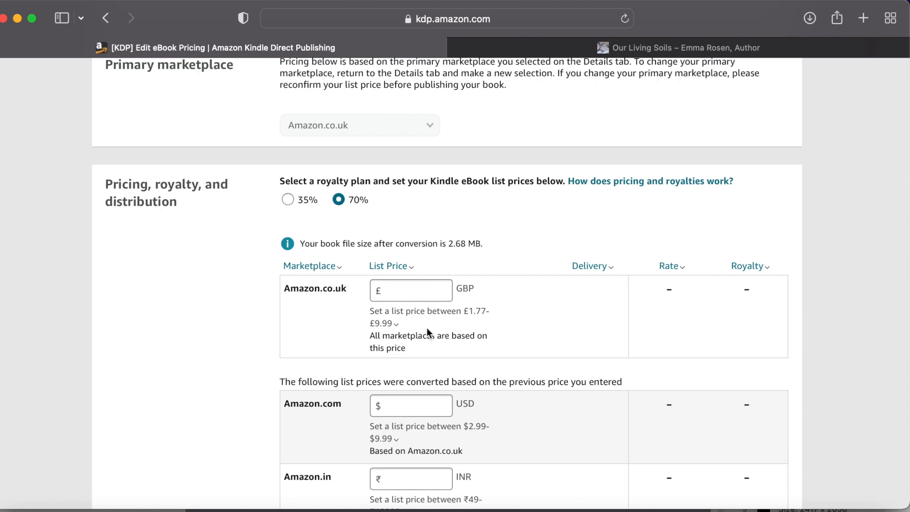
mouse_move(479, 311)
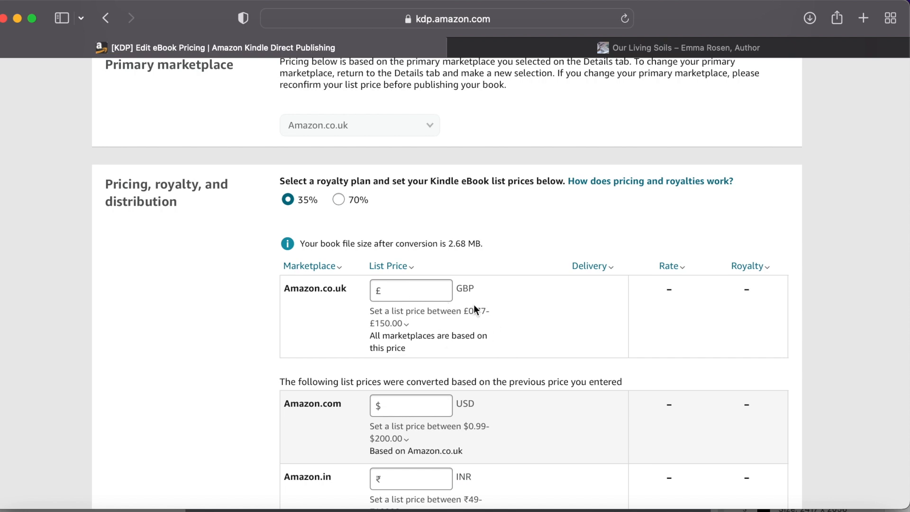
Step: Set the Amazon.co.uk list price to £1.49 as the base for all marketplaces
mouse_move(483, 308)
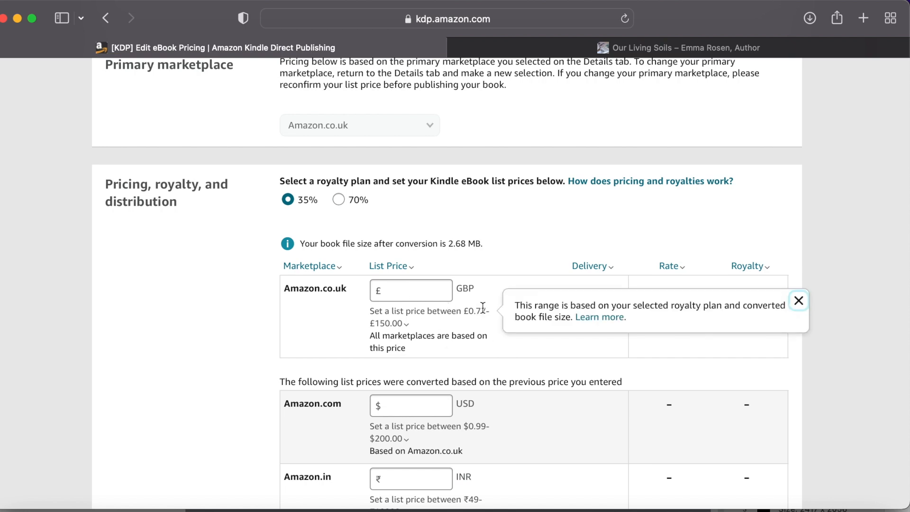
left_click(406, 290)
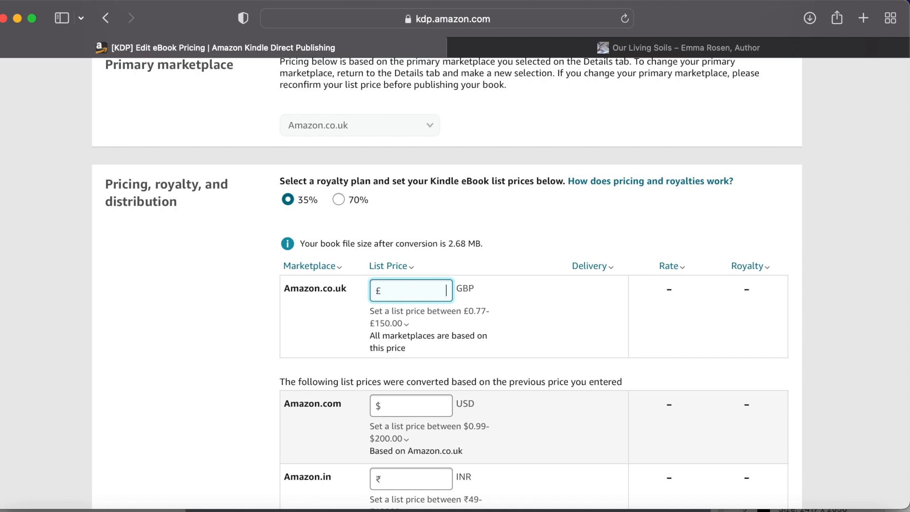
type("1.49")
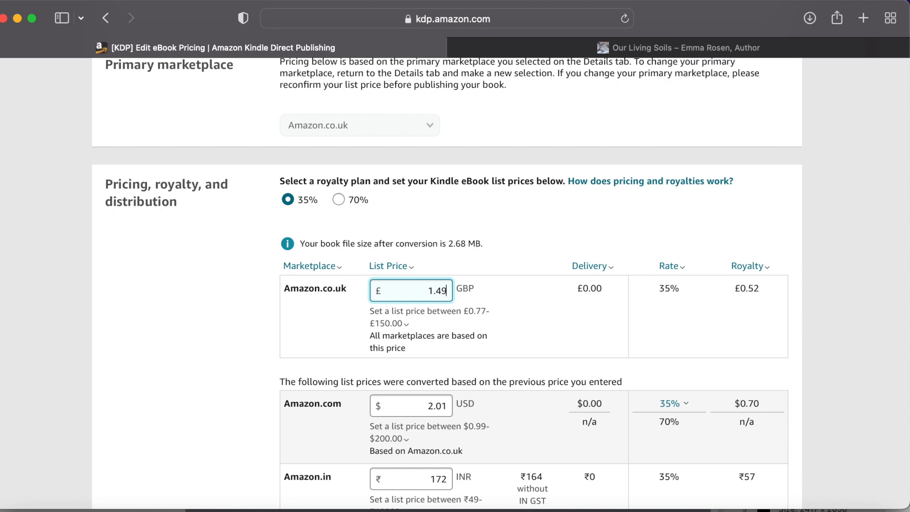
Step: Examine the Amazon.co.uk list price range explanation, the royalty per sale and the converted prices for other marketplaces
left_click(460, 311)
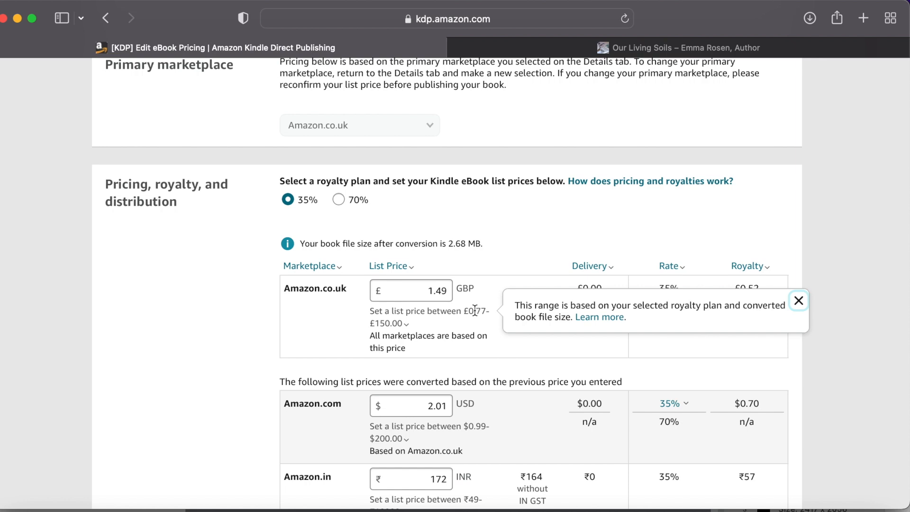
left_click(471, 329)
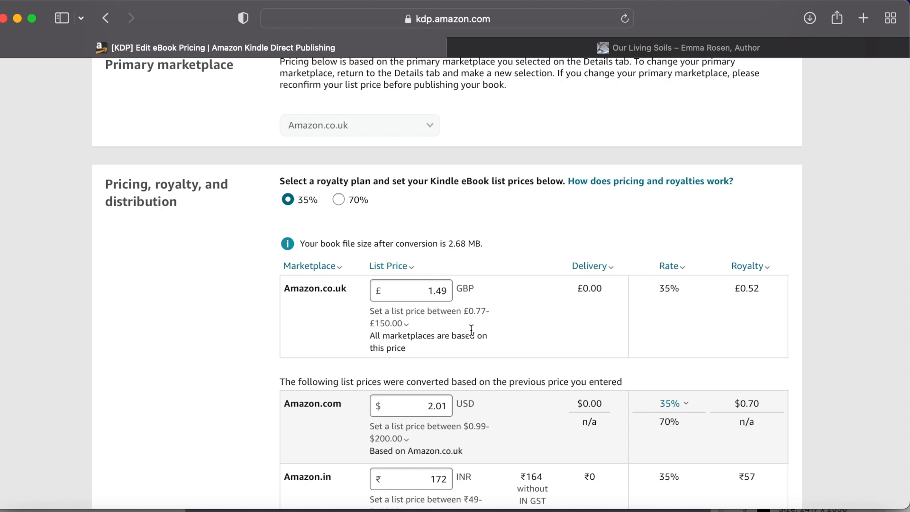
left_click(477, 315)
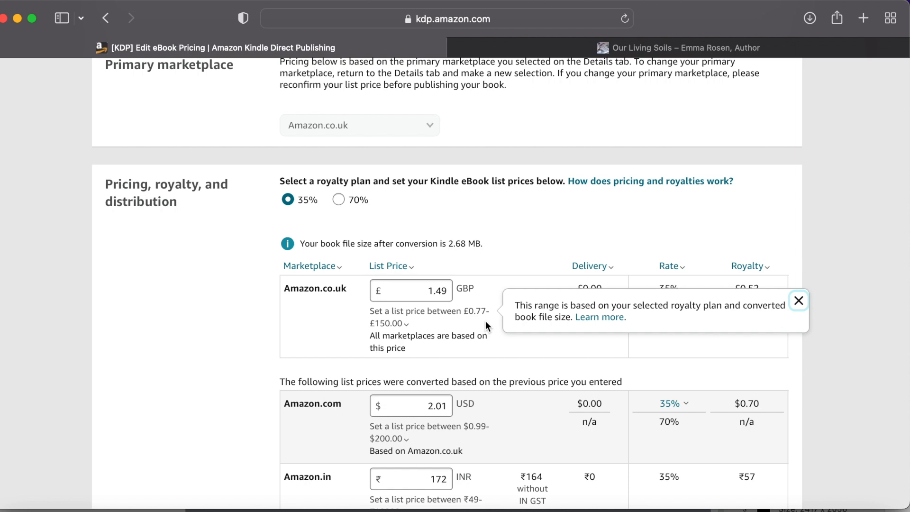
left_click(452, 370)
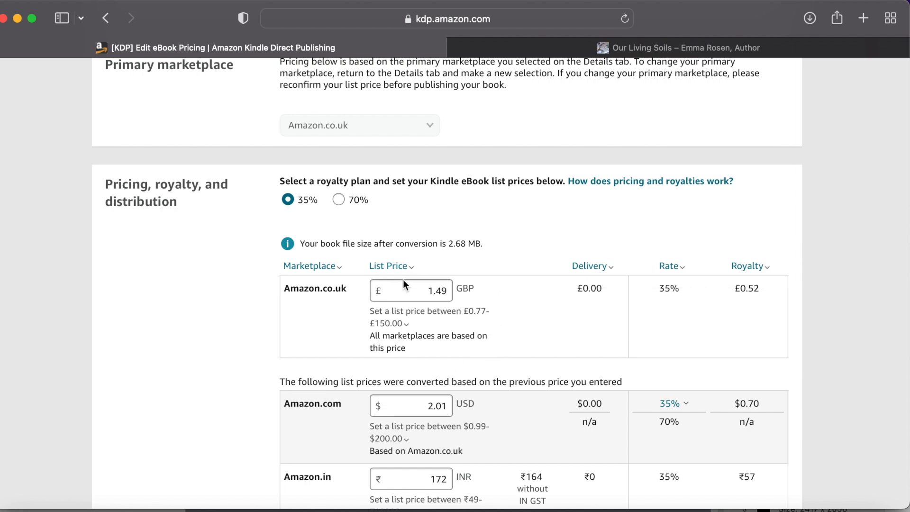
scroll(459, 375, "down", 2)
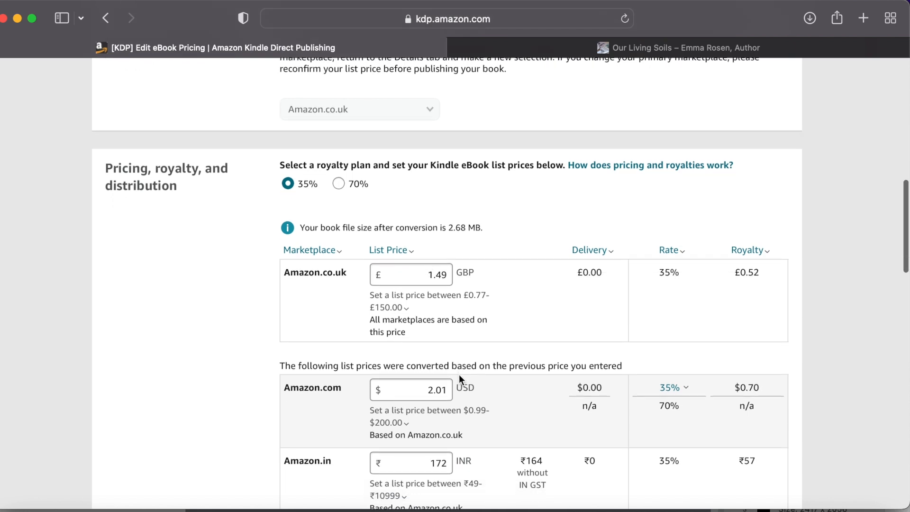
mouse_move(446, 262)
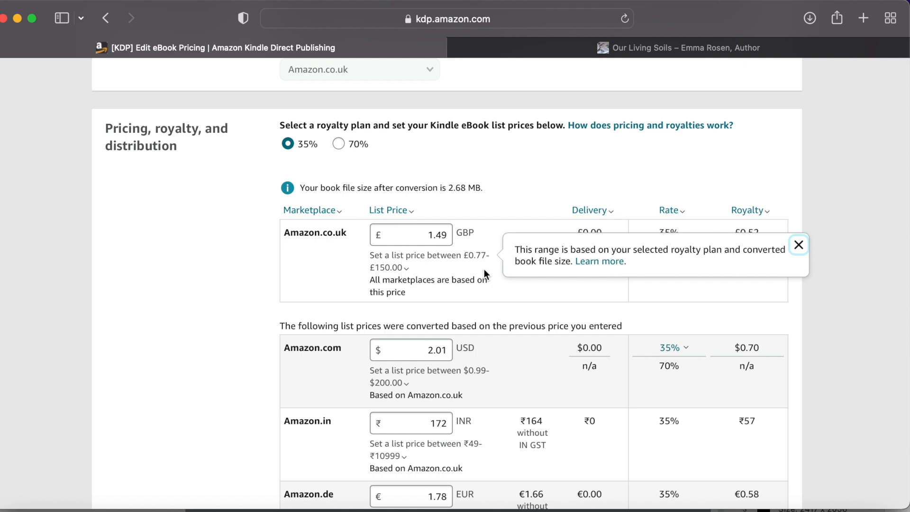
left_click(636, 373)
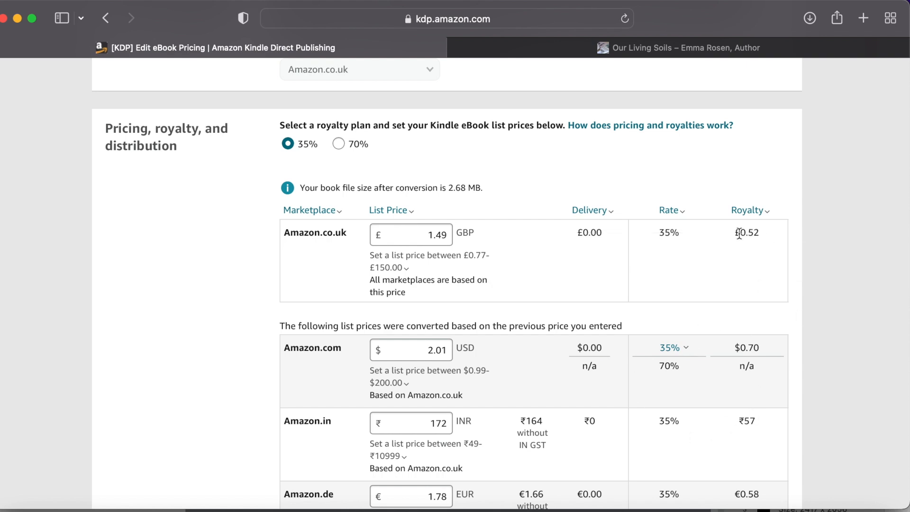
scroll(378, 342, "down", 2)
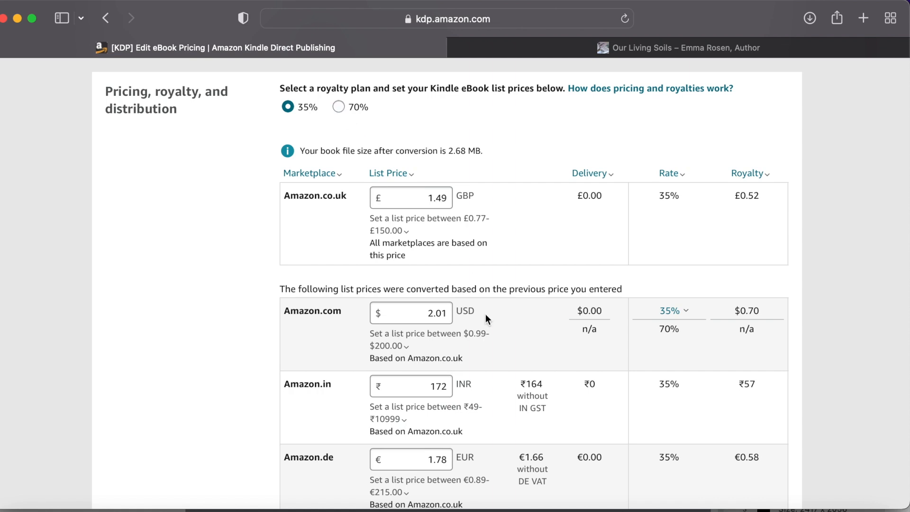
scroll(486, 314, "down", 2)
scroll(485, 314, "up", 4)
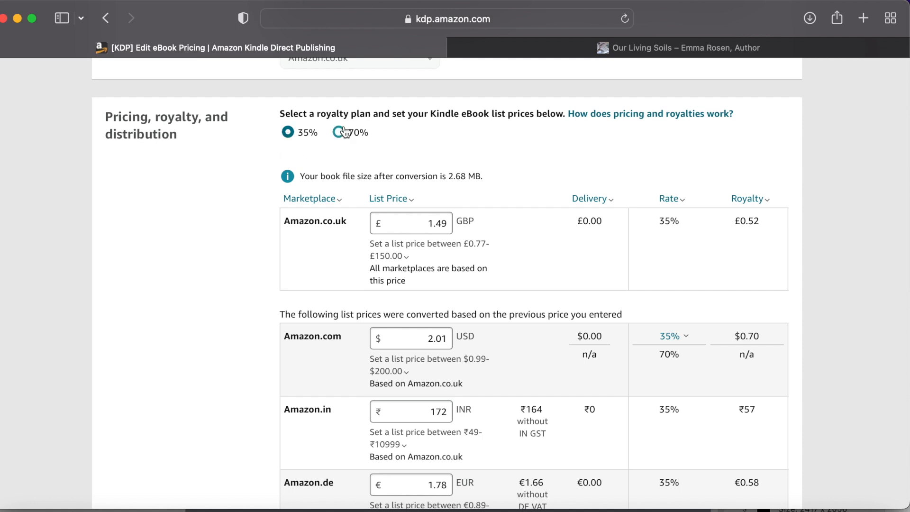
Step: Round the Amazon.com list price to $2.00
scroll(389, 272, "down", 3)
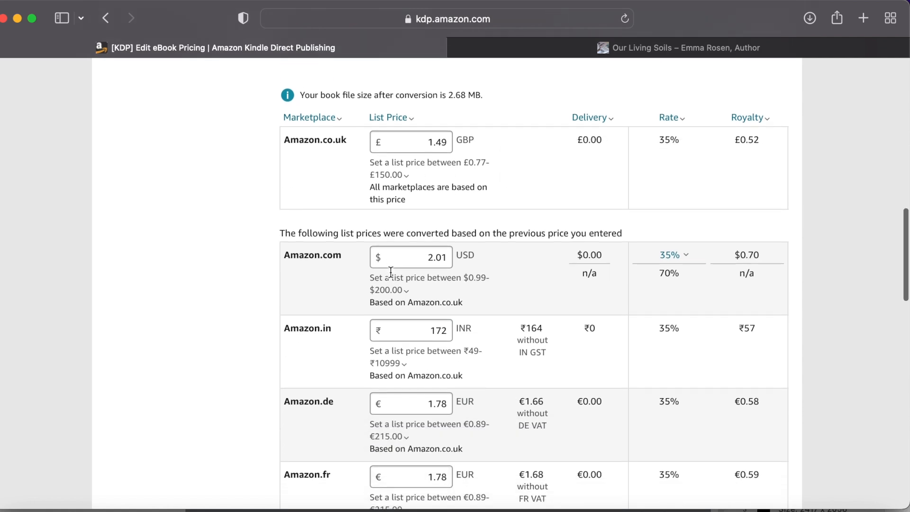
scroll(390, 272, "down", 1)
left_click(447, 223)
key("BackSpace")
type("0")
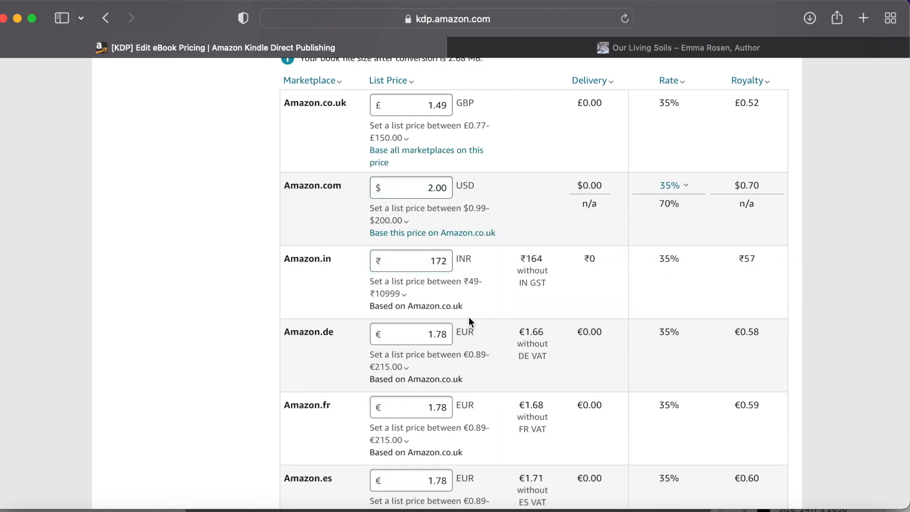
Step: Round the Amazon.in list price to ₹170
left_click(446, 262)
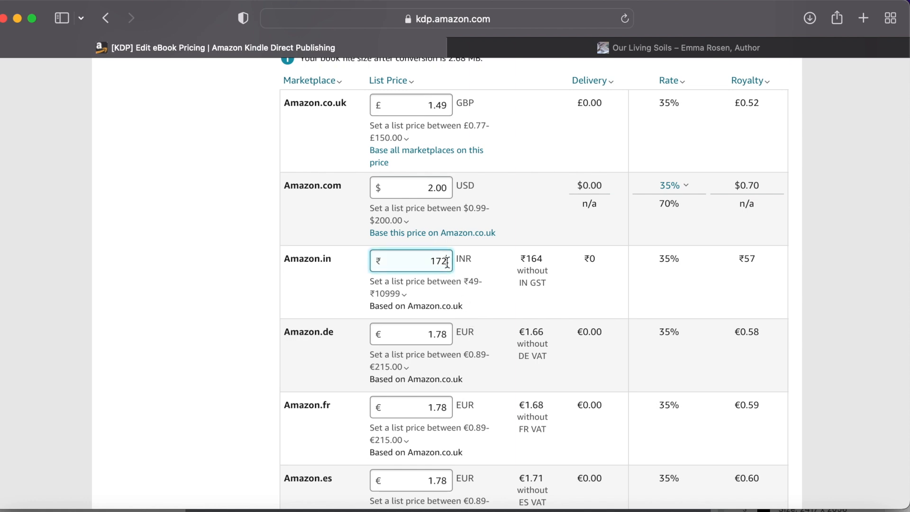
key("BackSpace")
type("0")
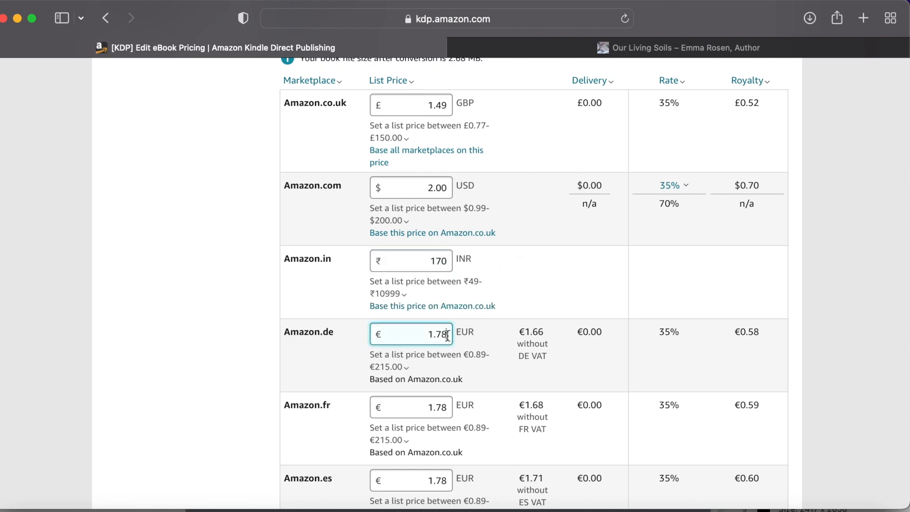
Step: Set the list prices for Amazon.de and Amazon.fr to €1.79 each
left_click(447, 334)
key("BackSpace")
type("9")
scroll(450, 322, "down", 3)
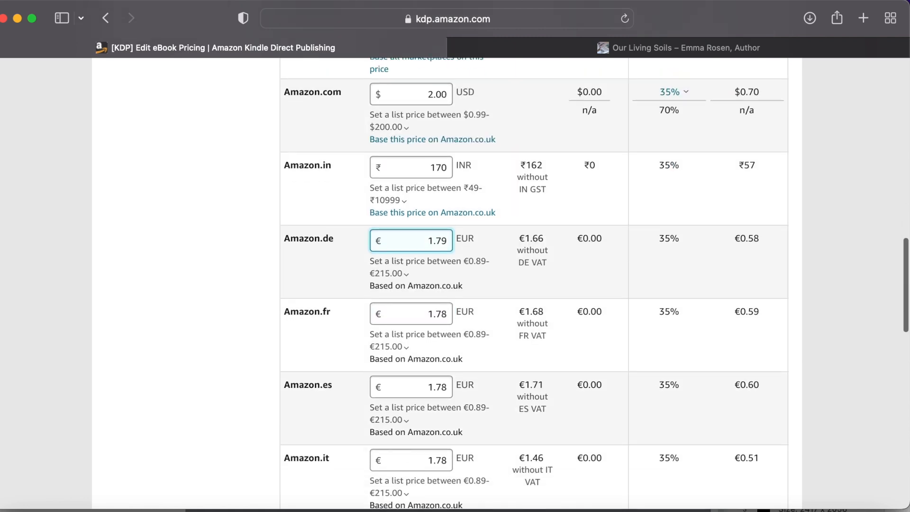
left_click(453, 308)
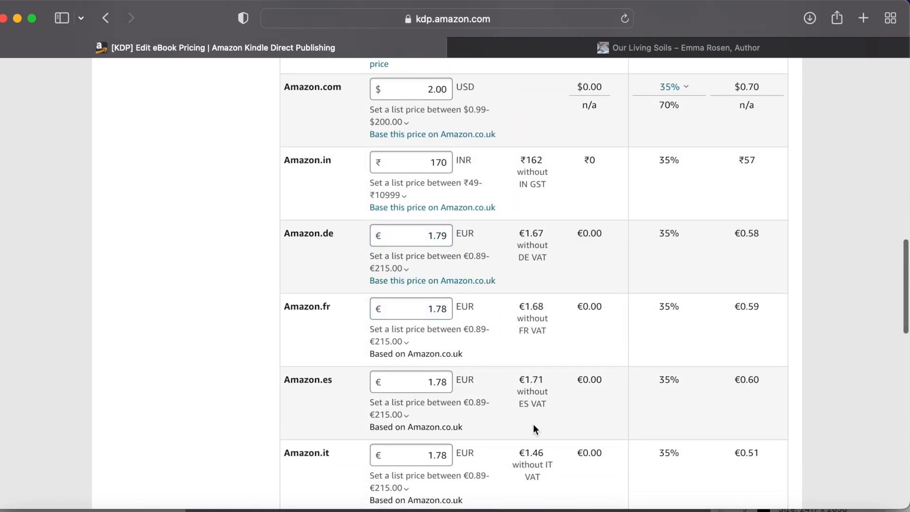
scroll(533, 429, "down", 1)
left_click(450, 294)
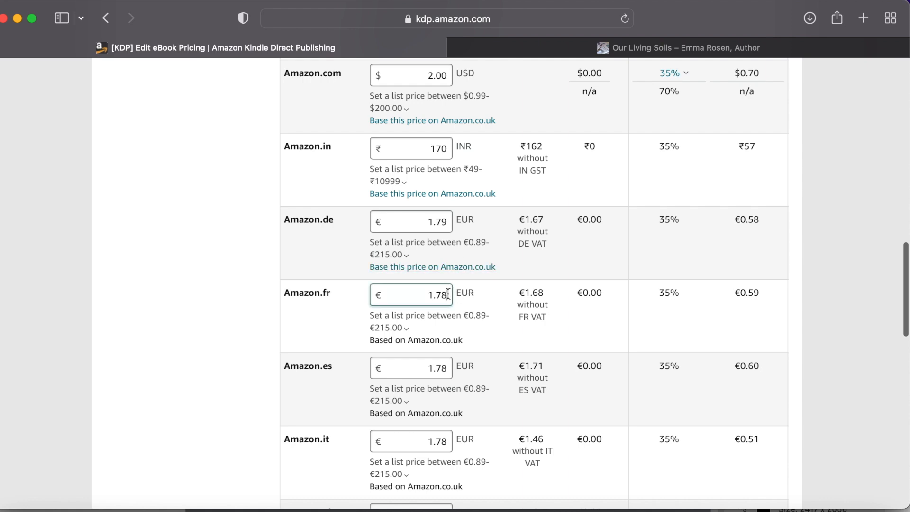
key("BackSpace")
type("9")
Step: Set the list prices for Amazon.es and Amazon.it to €1.79 each
scroll(450, 299, "down", 3)
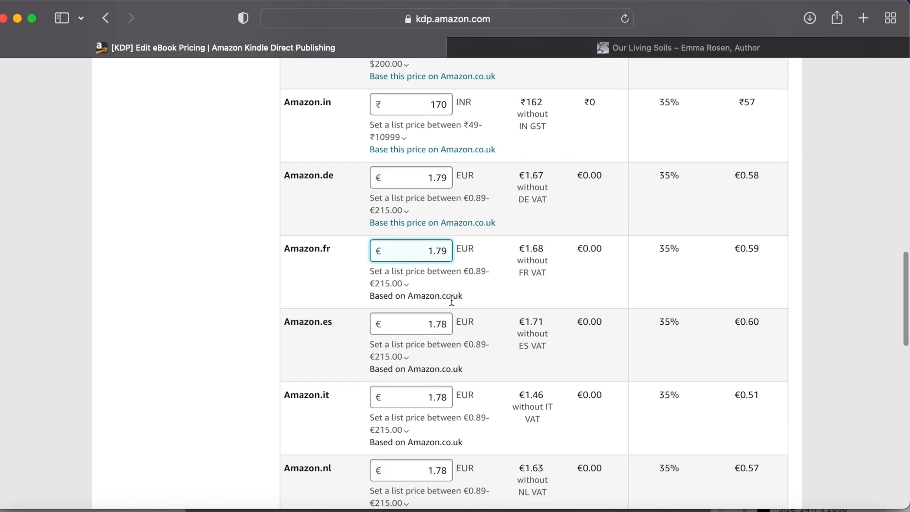
left_click(445, 324)
key("BackSpace")
type("9")
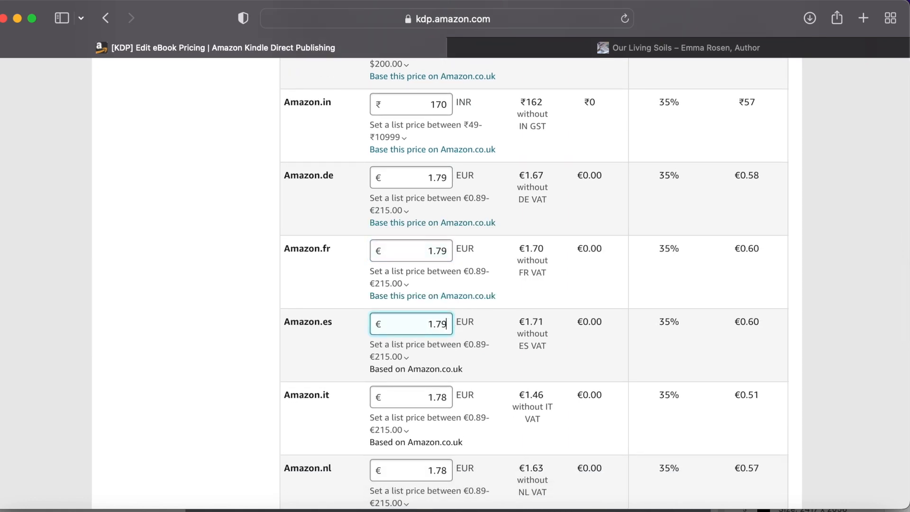
scroll(446, 325, "down", 5)
left_click(443, 312)
key("BackSpace")
type("9")
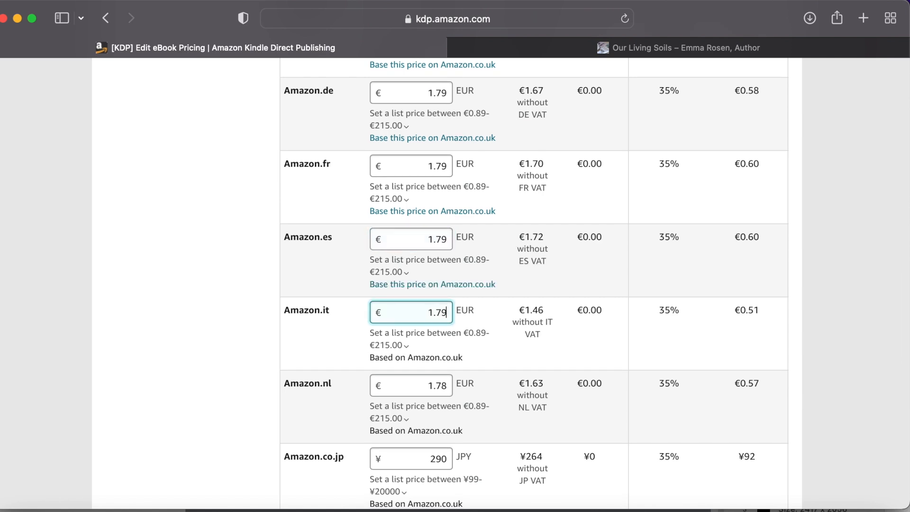
Step: Set the Amazon.nl list price to €1.79
scroll(450, 321, "down", 5)
left_click(448, 313)
key("BackSpace")
type("9")
scroll(448, 308, "down", 5)
left_click(448, 293)
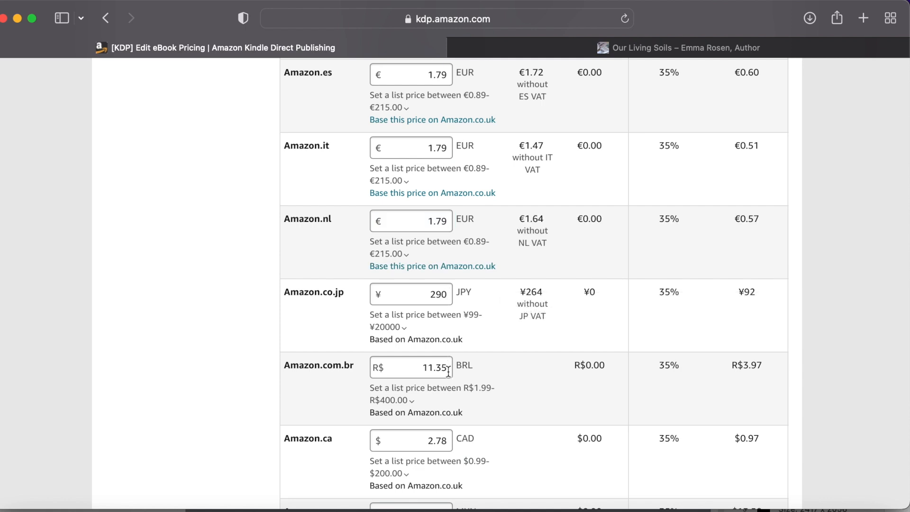
Step: Set the Amazon.com.br list price to R$10.99
left_click(449, 369)
scroll(449, 368, "up", 5)
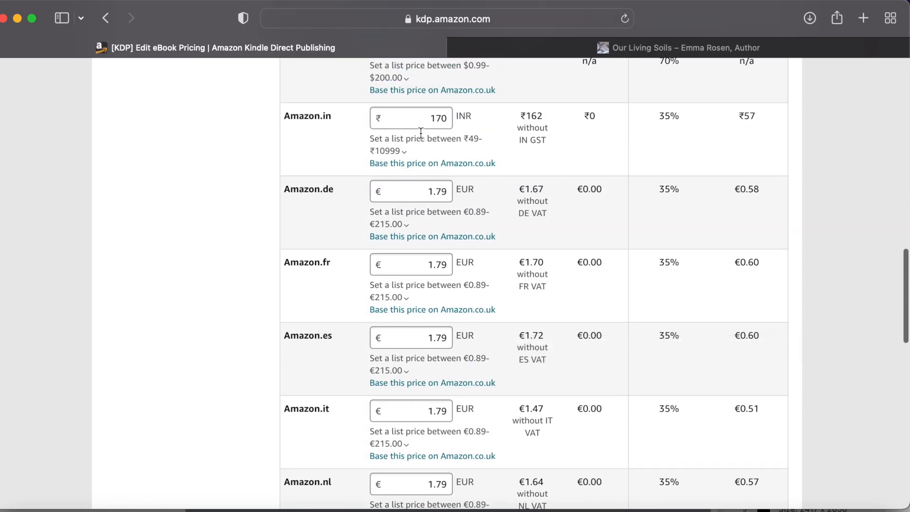
scroll(420, 136, "up", 3)
scroll(420, 133, "down", 8)
scroll(456, 335, "down", 2)
left_click(448, 376)
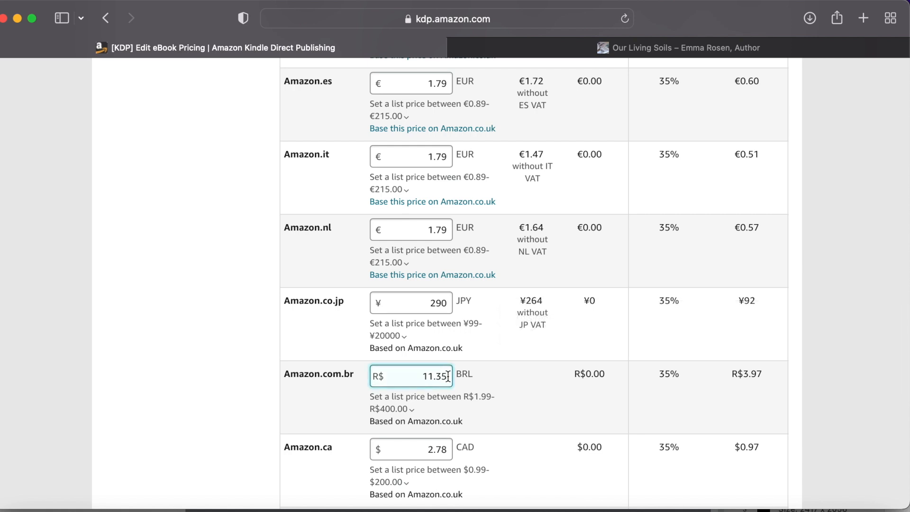
key("BackSpace")
key("BackSpace")
key("BackSpace")
type("0.99")
key("BackSpace")
key("BackSpace")
key("BackSpace")
key("BackSpace")
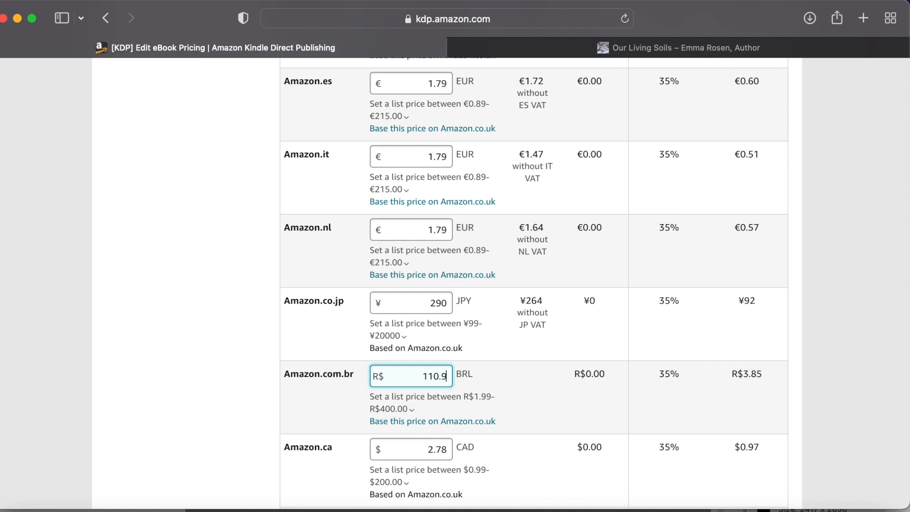
type("0.99")
Step: Set the Amazon.ca list price to $2.79 CAD
scroll(595, 284, "down", 1)
scroll(460, 337, "down", 2)
left_click(459, 337)
scroll(445, 354, "down", 1)
left_click(446, 338)
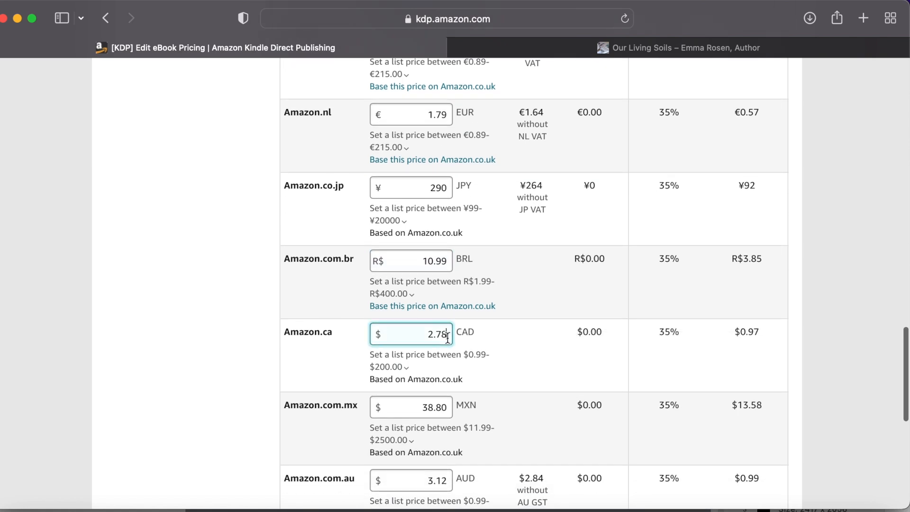
scroll(540, 457, "down", 2)
left_click(446, 286)
key("BackSpace")
type("9")
Step: Set the Amazon.com.mx list price to $38.99 MXN
scroll(459, 292, "down", 3)
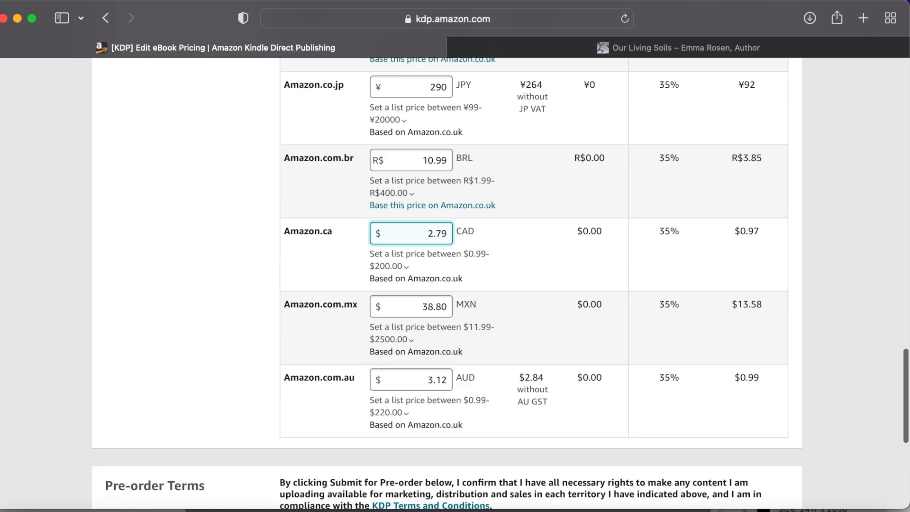
left_click(448, 284)
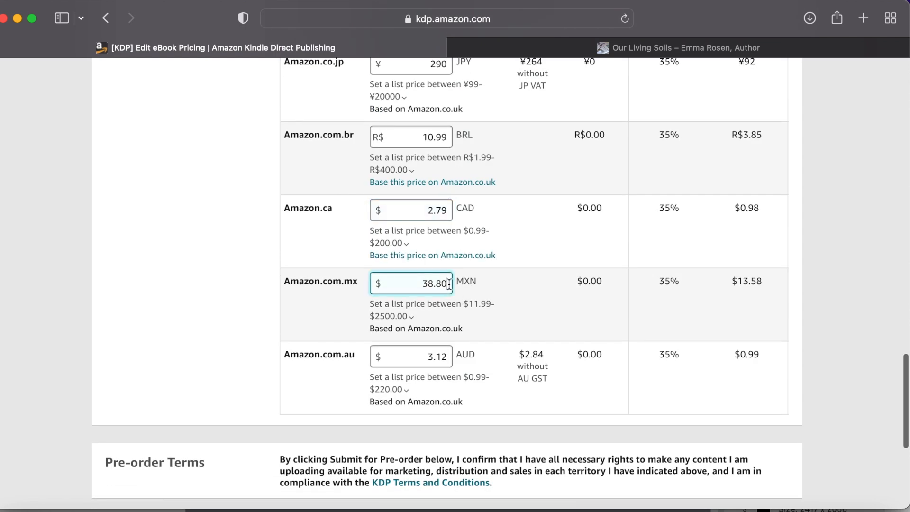
left_click(447, 283)
key("BackSpace")
key("BackSpace")
type("99")
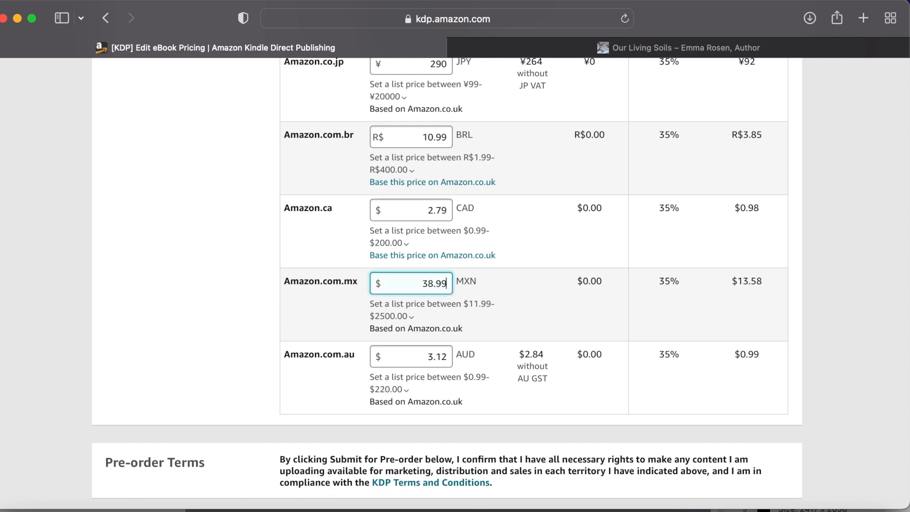
left_click(471, 236)
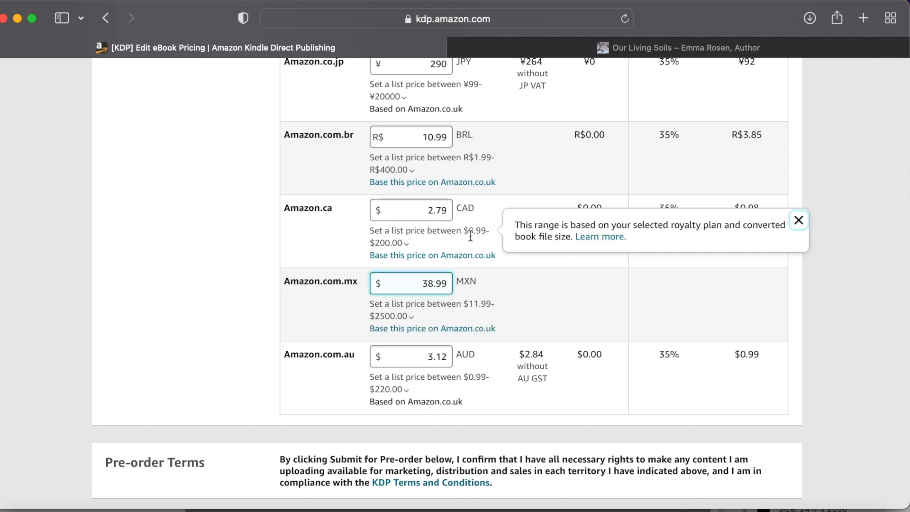
Step: Set the Amazon.com.au list price to $2.99 AUD
left_click(448, 359)
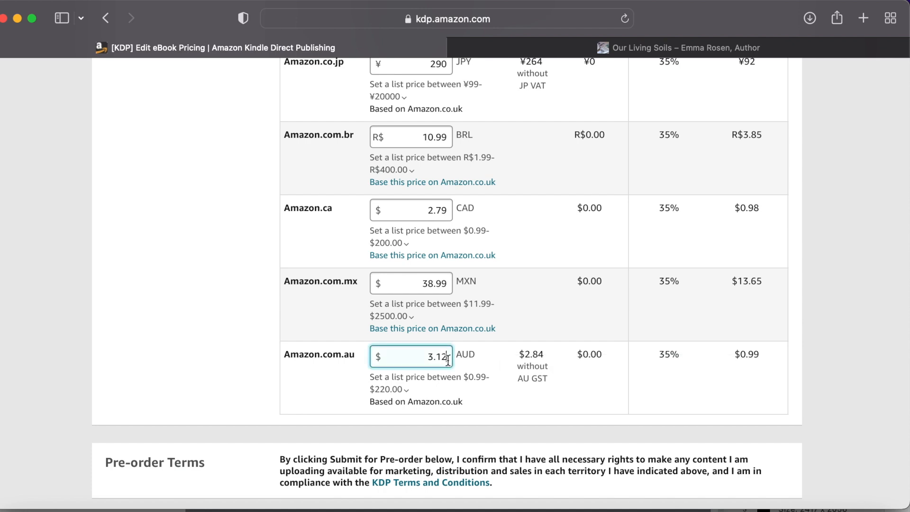
key("BackSpace")
key("BackSpace")
key("BackSpace")
key("BackSpace")
type("2.99")
left_click(491, 404)
scroll(493, 408, "down", 2)
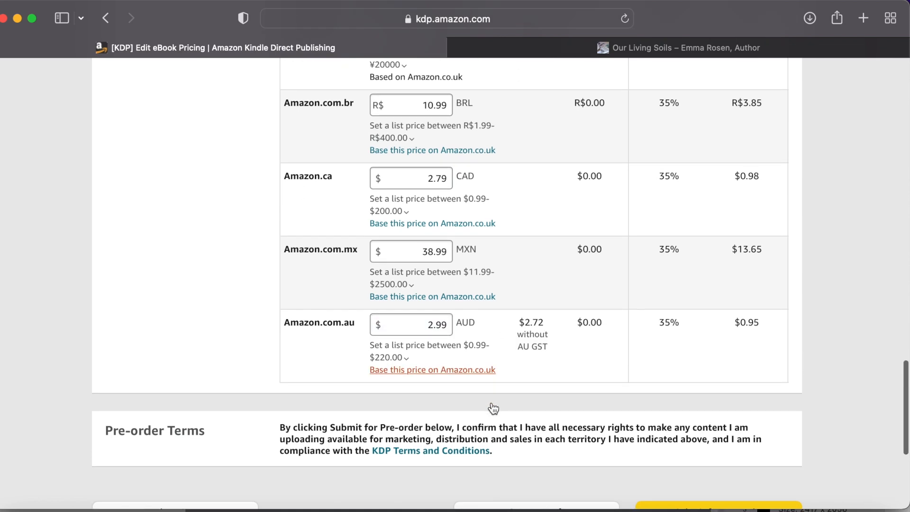
Step: Review the pre-order terms and the list prices and royalties across all marketplaces
scroll(493, 408, "down", 4)
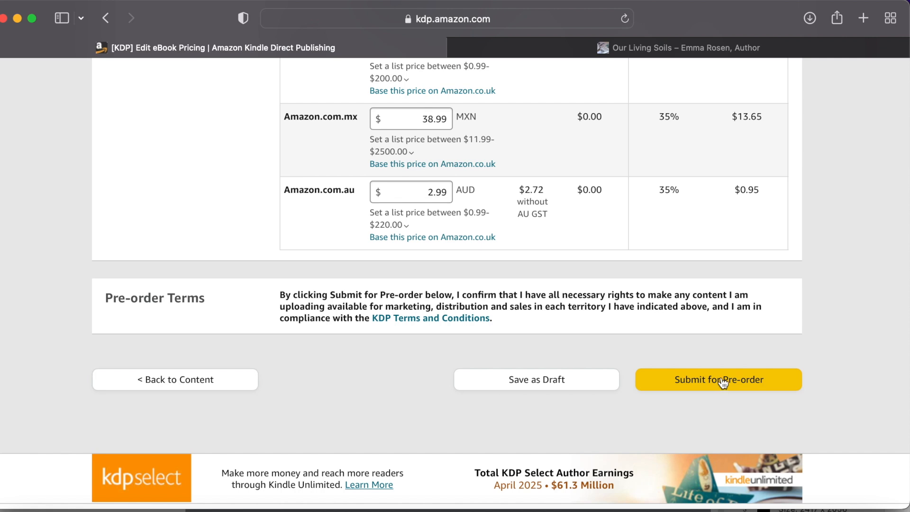
scroll(680, 265, "up", 10)
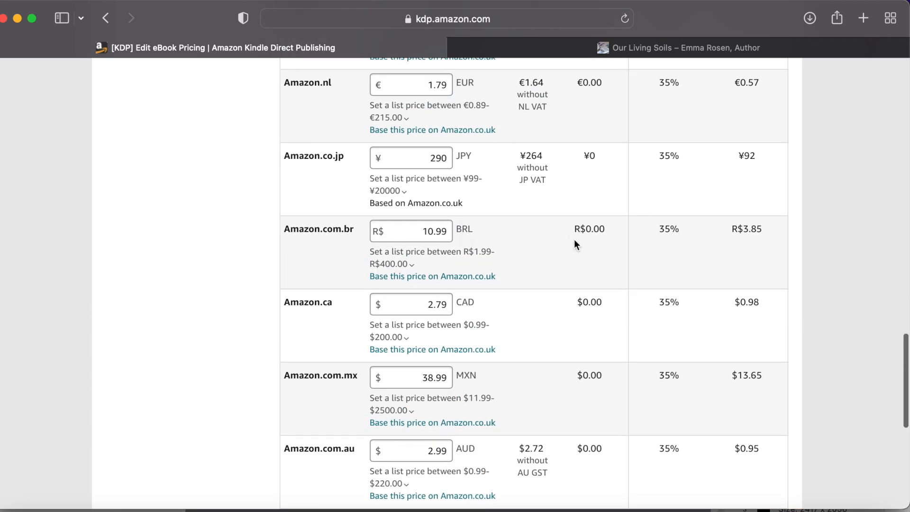
scroll(568, 428, "down", 7)
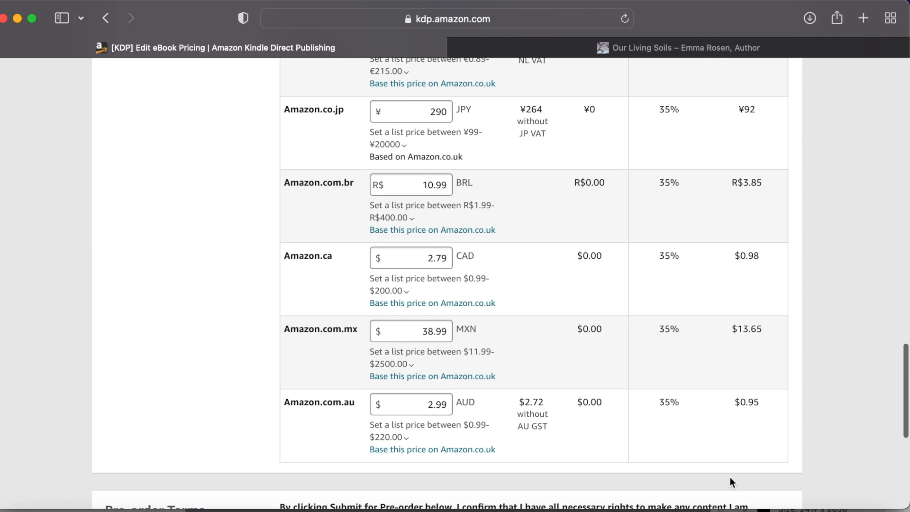
scroll(823, 335, "up", 5)
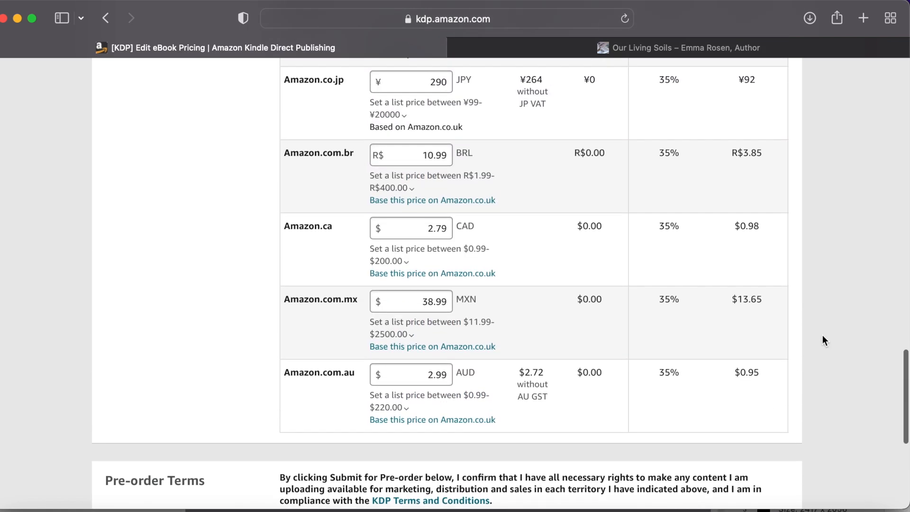
scroll(795, 363, "down", 2)
scroll(754, 309, "up", 4)
scroll(716, 264, "up", 1)
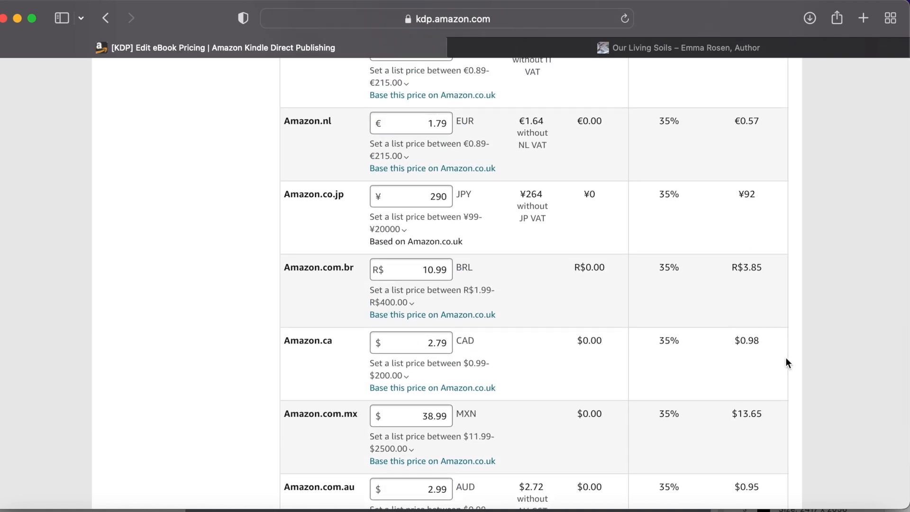
scroll(784, 385, "up", 4)
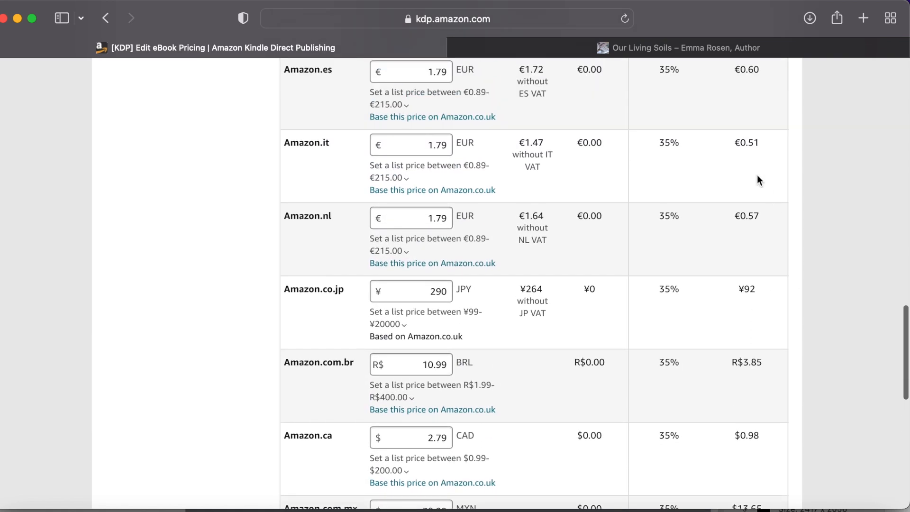
scroll(758, 175, "up", 10)
scroll(758, 176, "up", 5)
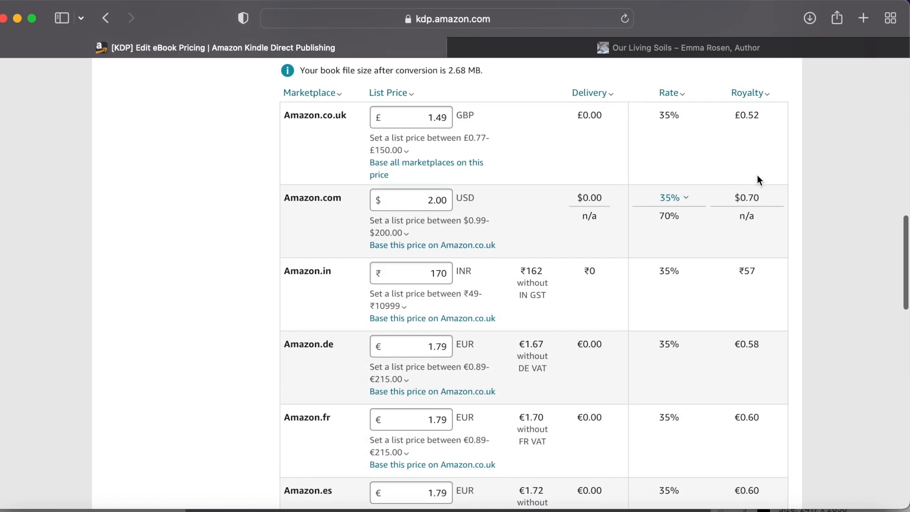
Step: Submit the eBook for pre-order
scroll(772, 415, "down", 1)
scroll(690, 453, "down", 18)
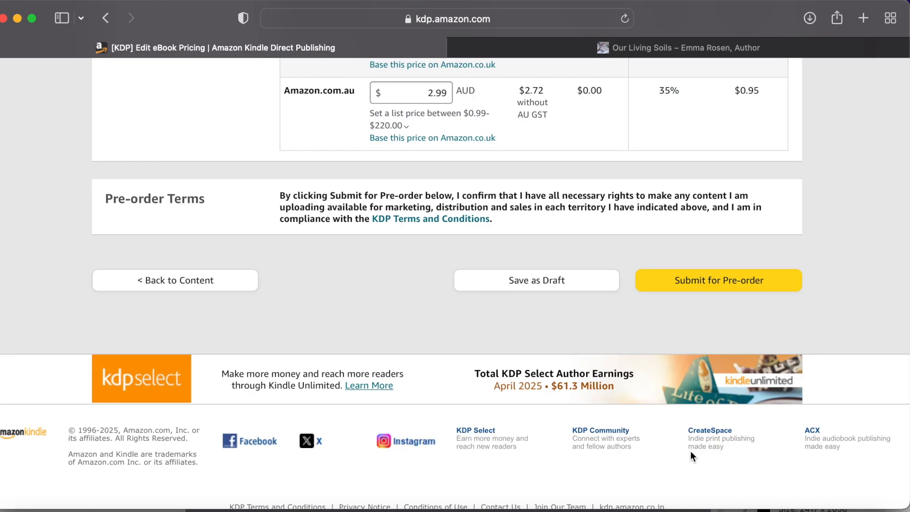
left_click(741, 288)
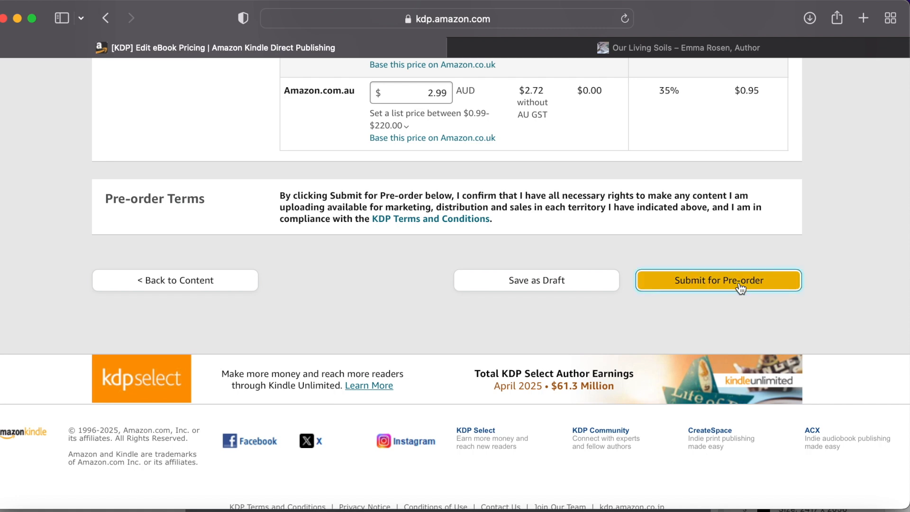